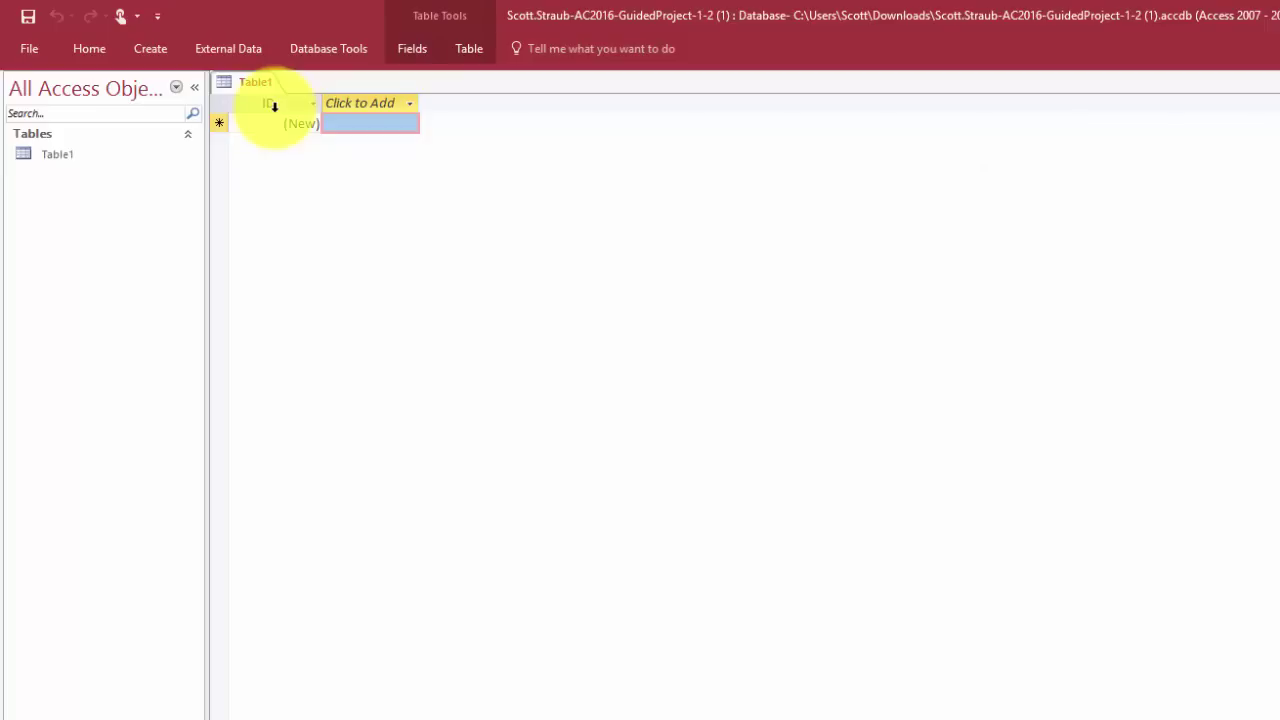
Rename the ID field of Table1 to MemberID
double_click(270, 103)
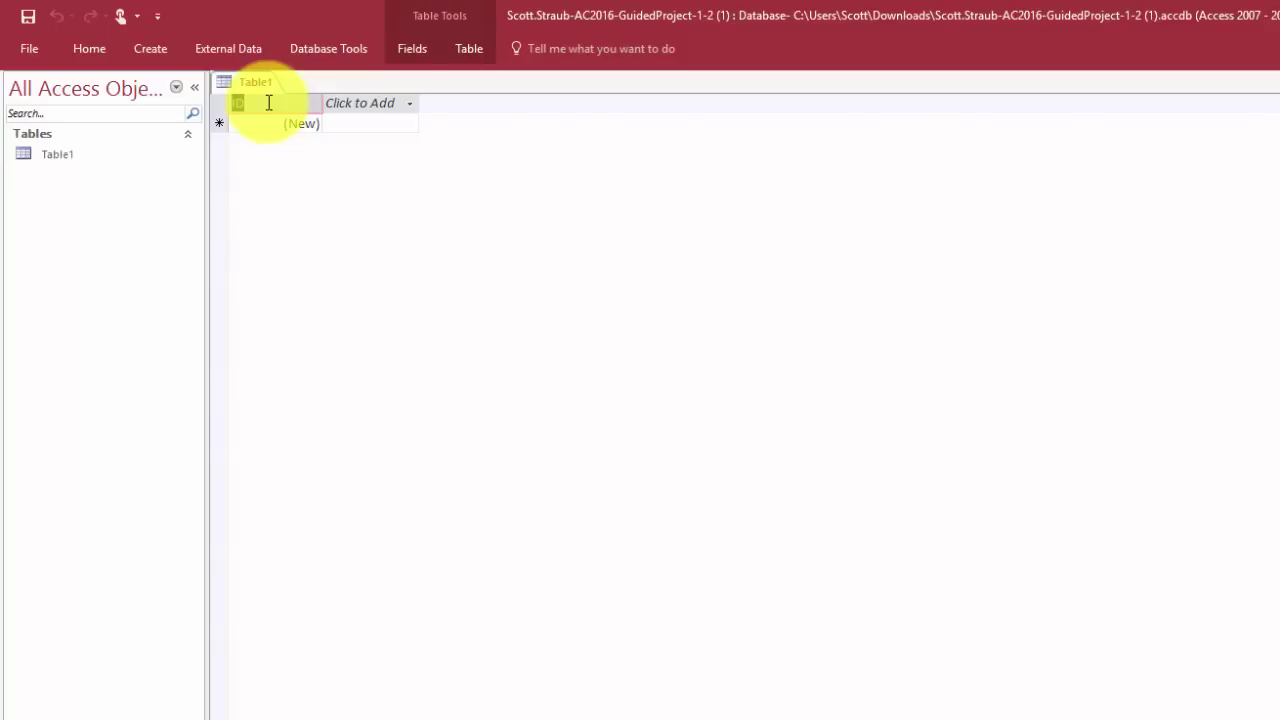
type("MemberID")
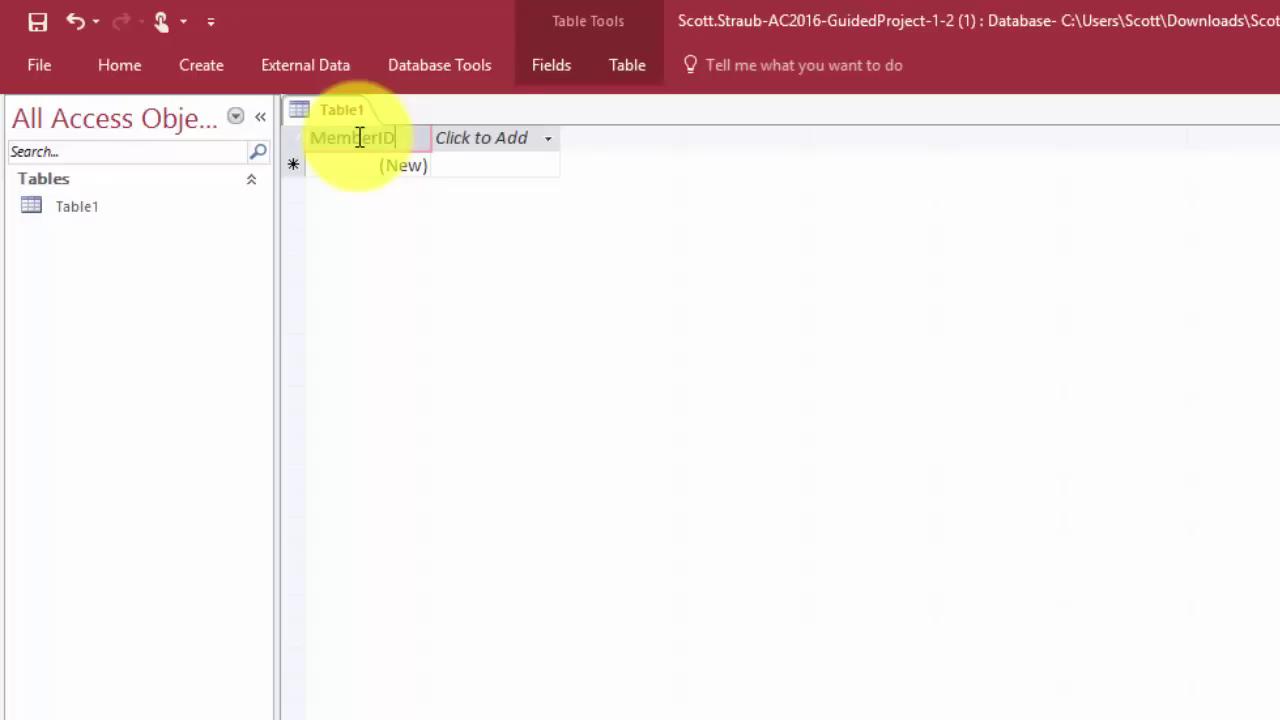
key("Return")
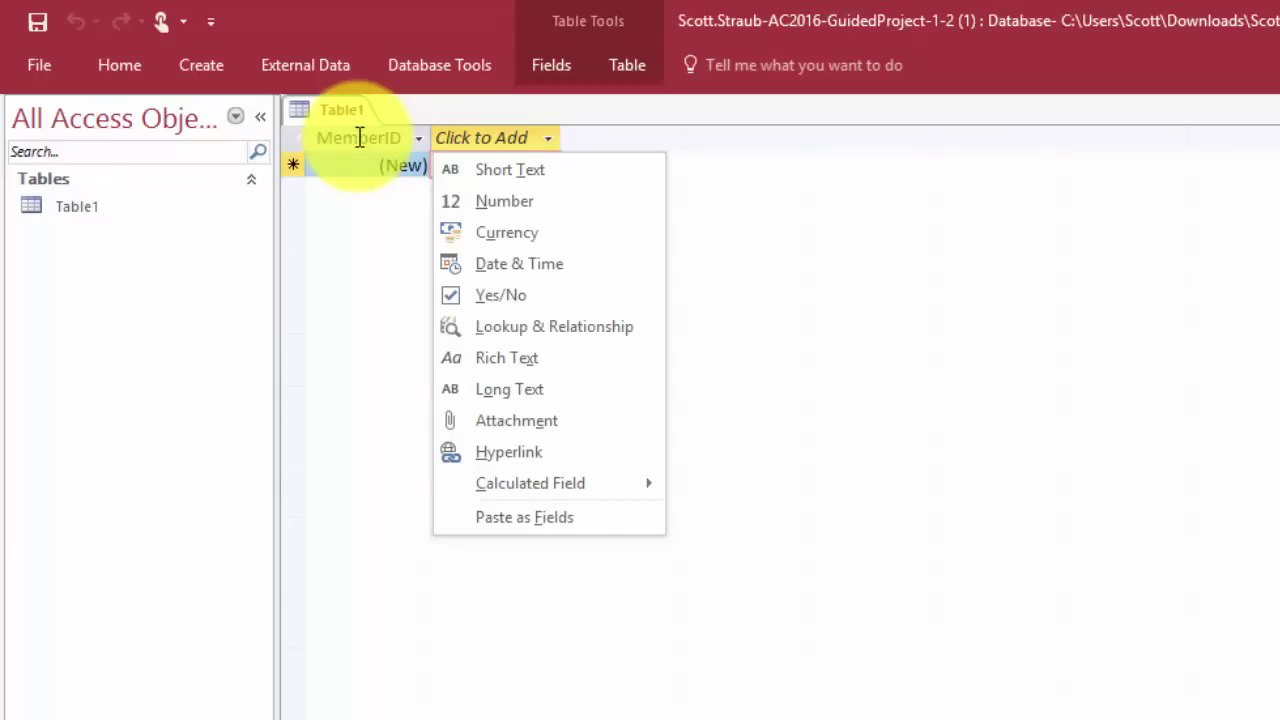
Add a Short Text field named FirstName after MemberID
left_click(515, 178)
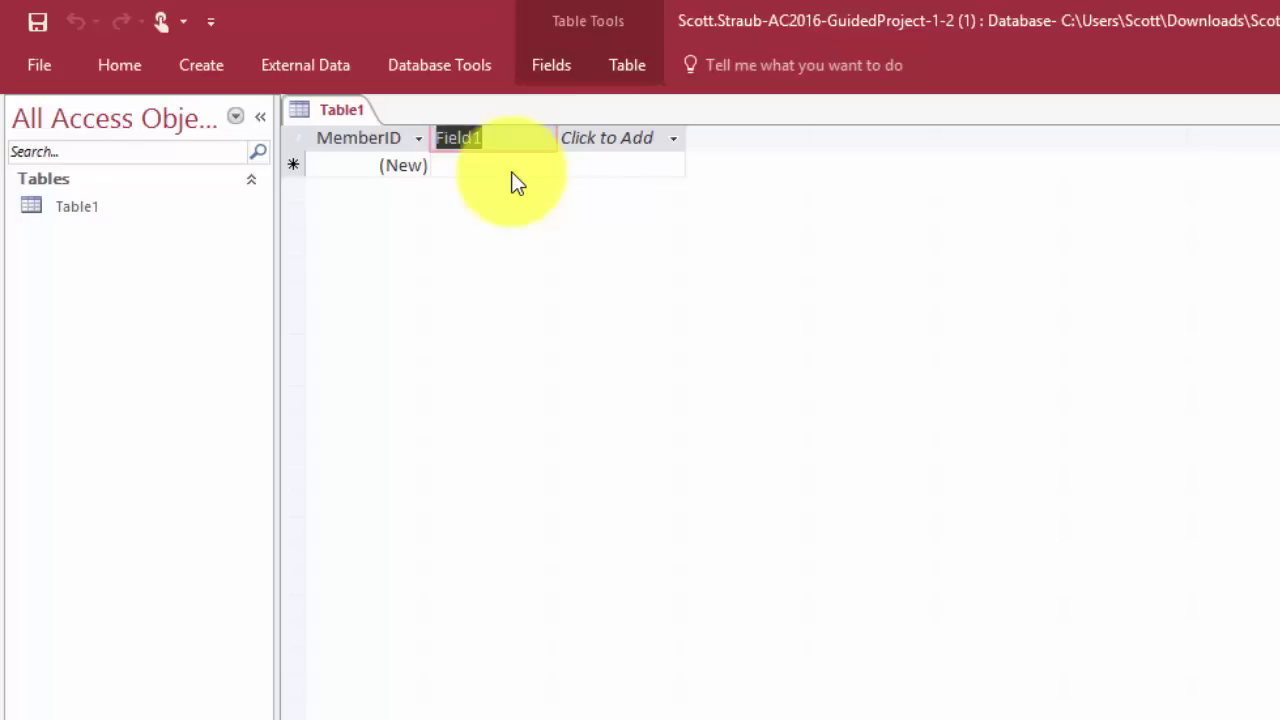
type("First")
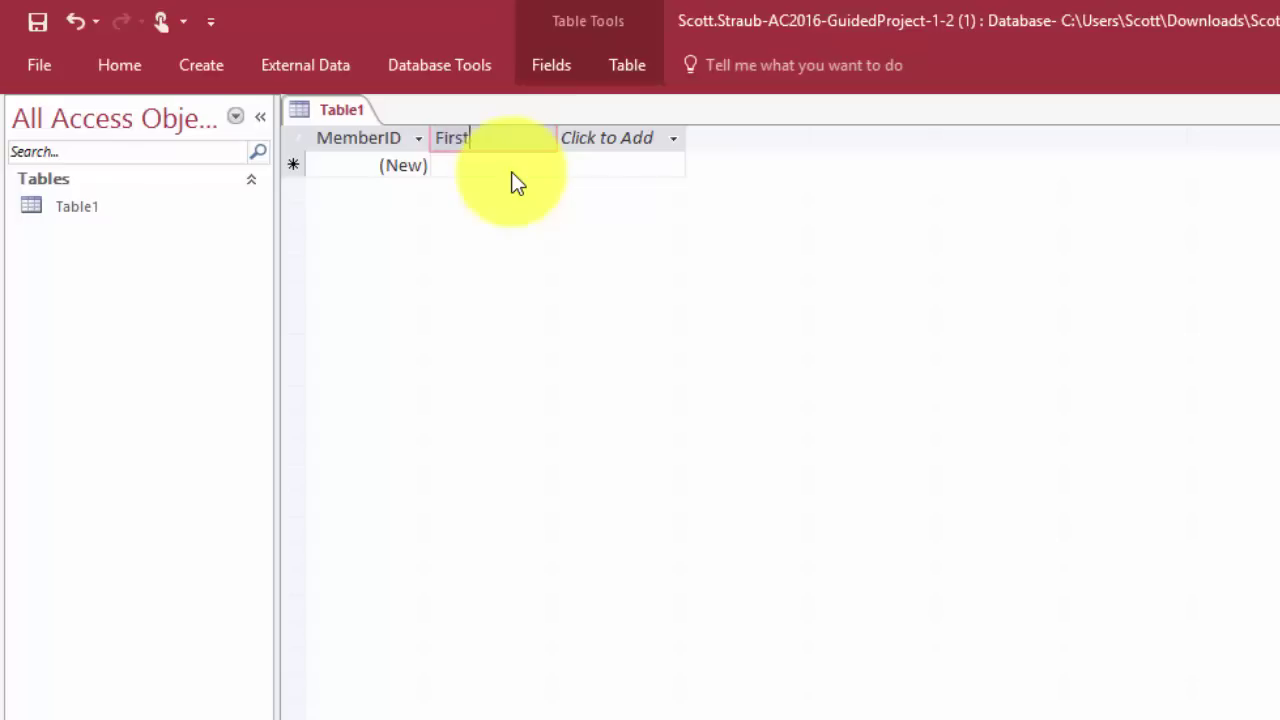
type("Name")
key("Return")
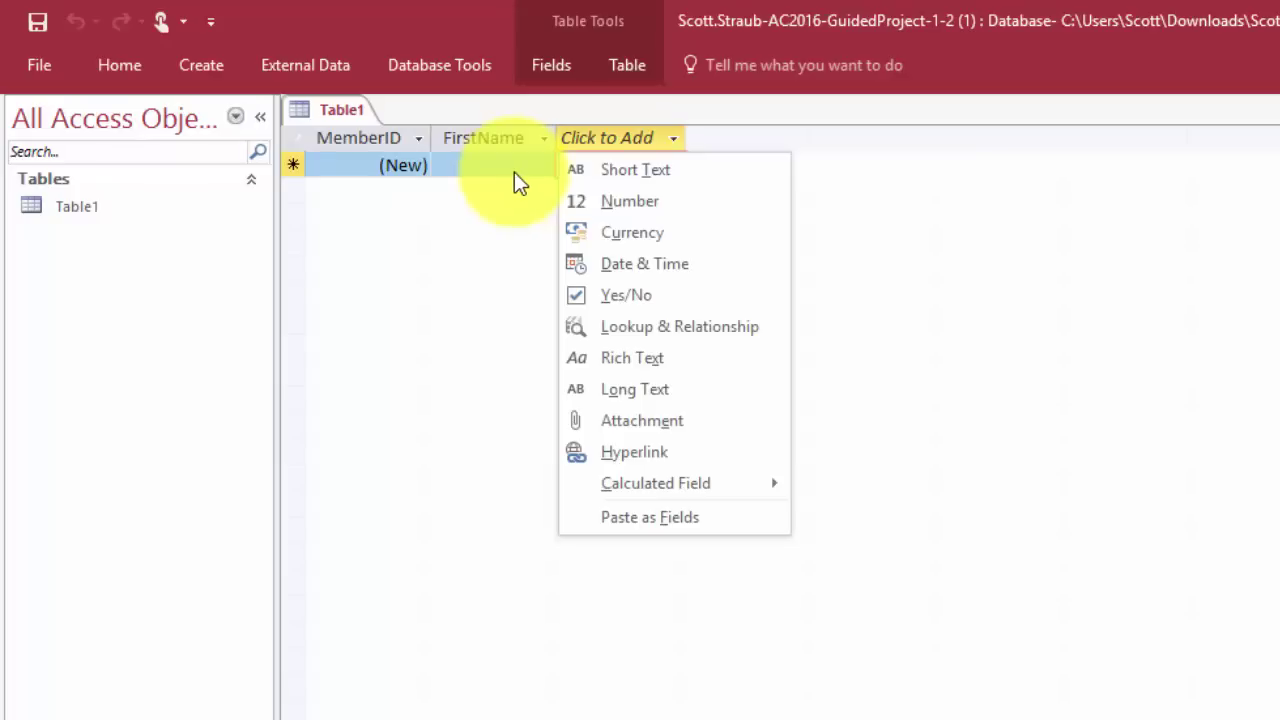
Add a Short Text field named LastName after FirstName, correcting a typo in the name
left_click(626, 170)
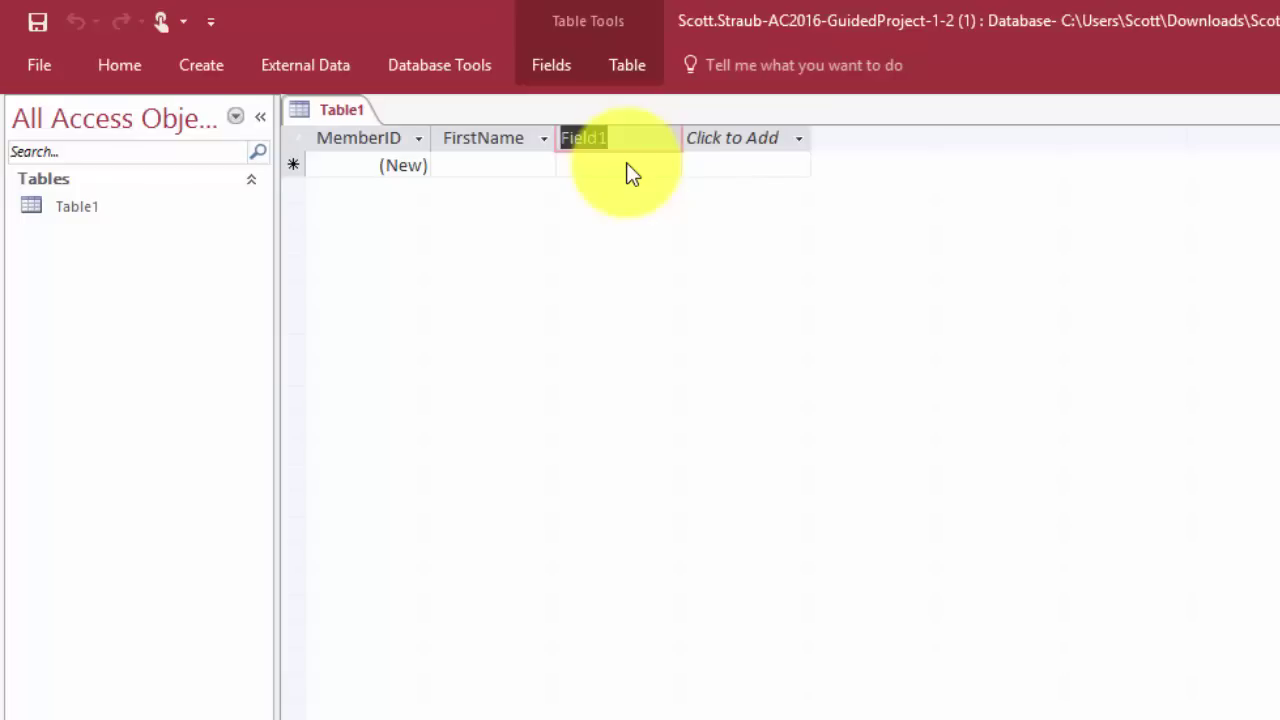
type("LastNae")
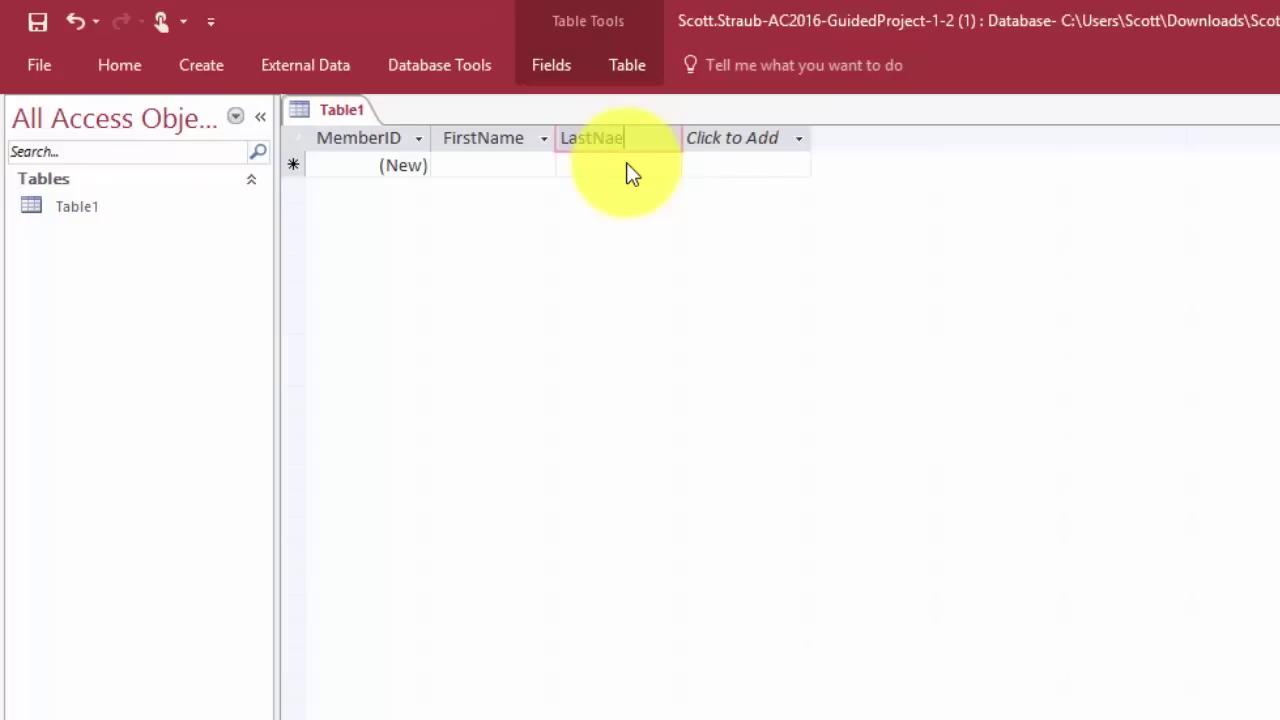
key("BackSpace")
type("me")
key("Return")
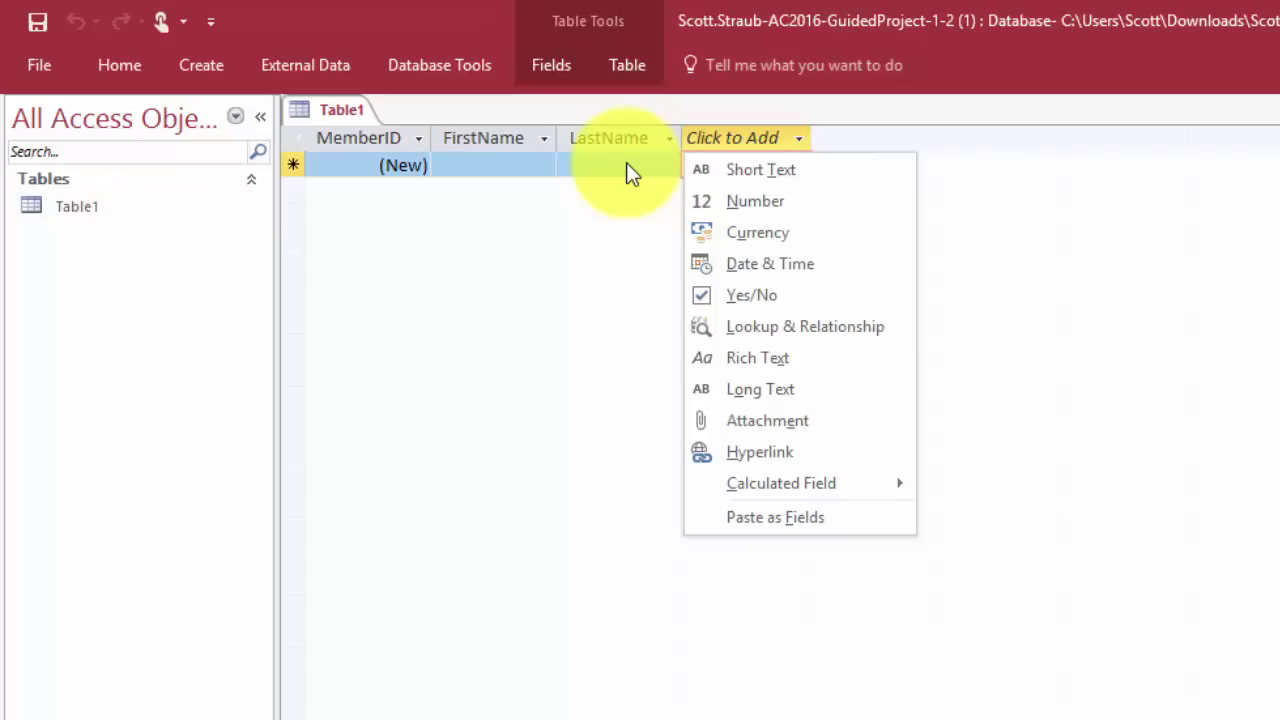
Add Short Text fields named Address, City and State after LastName
left_click(771, 175)
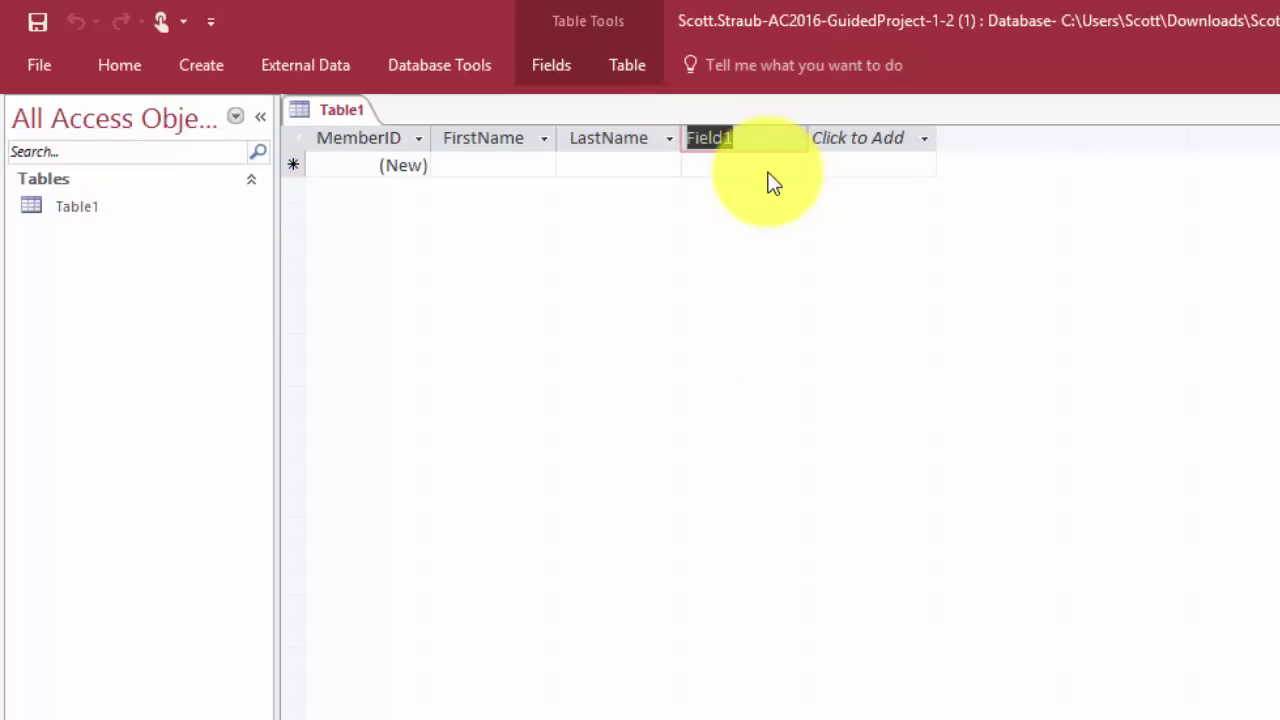
type("Address")
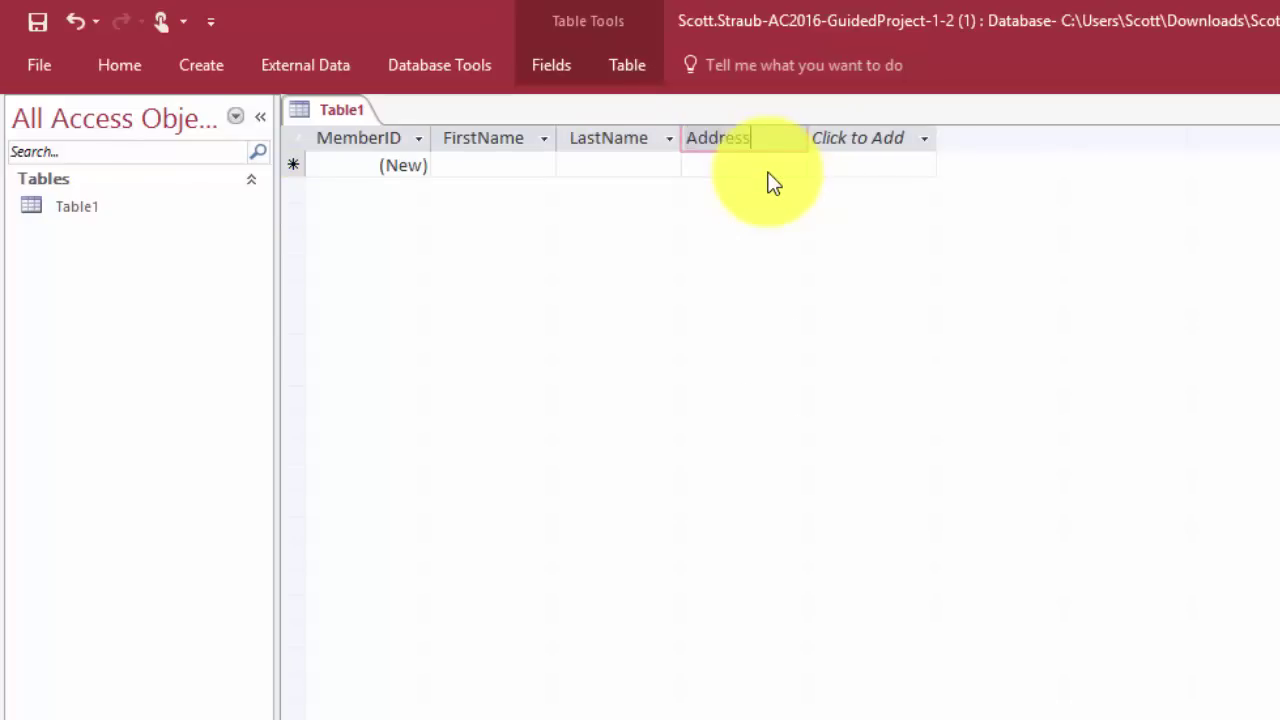
key("Return")
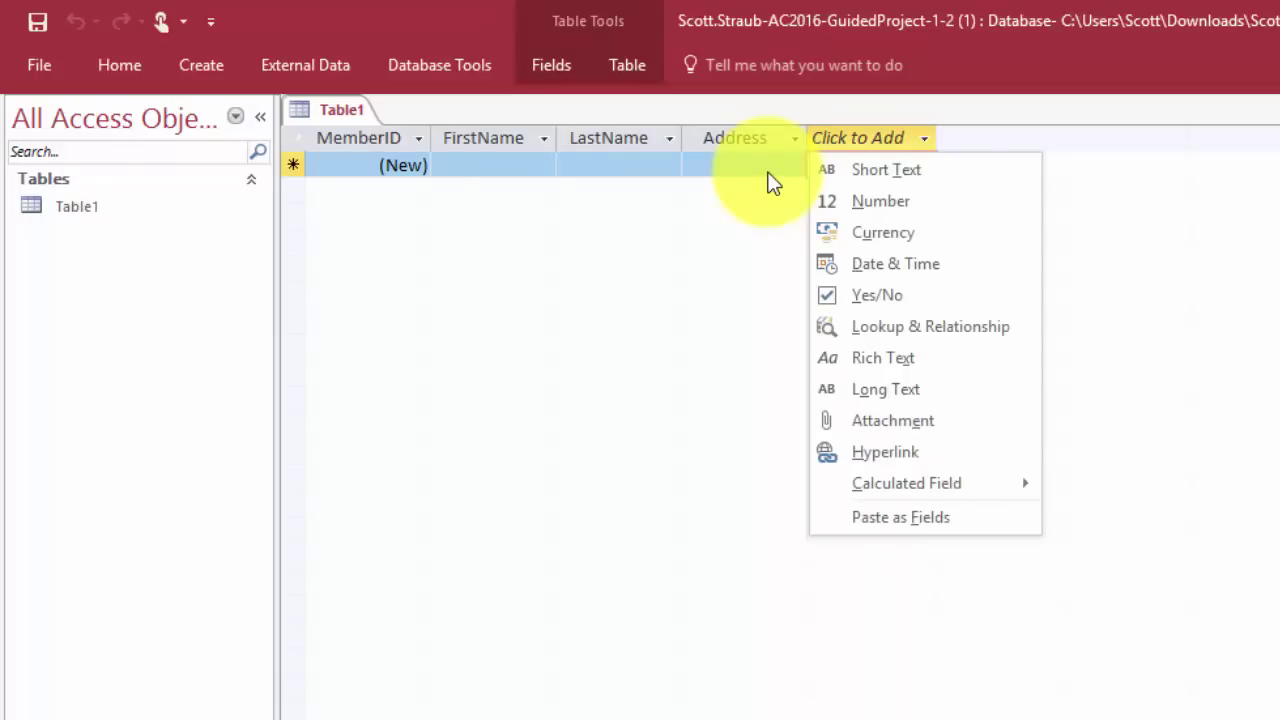
left_click(866, 176)
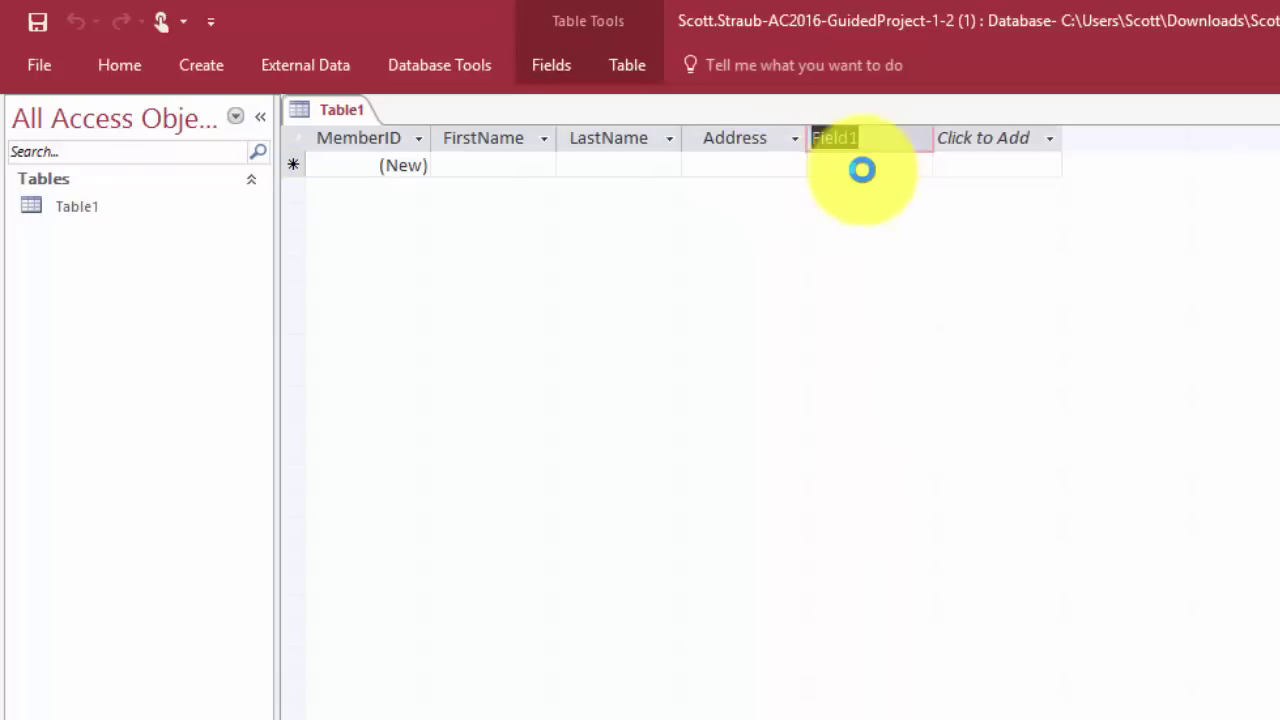
type("City")
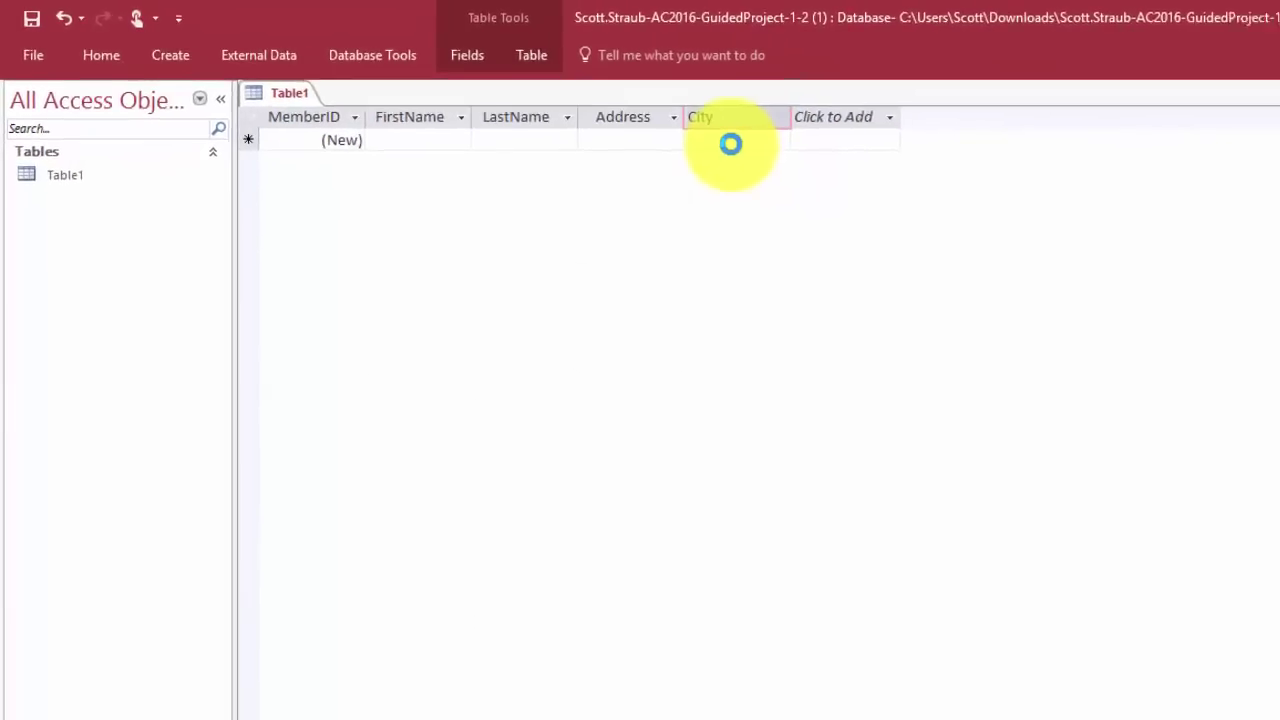
key("Return")
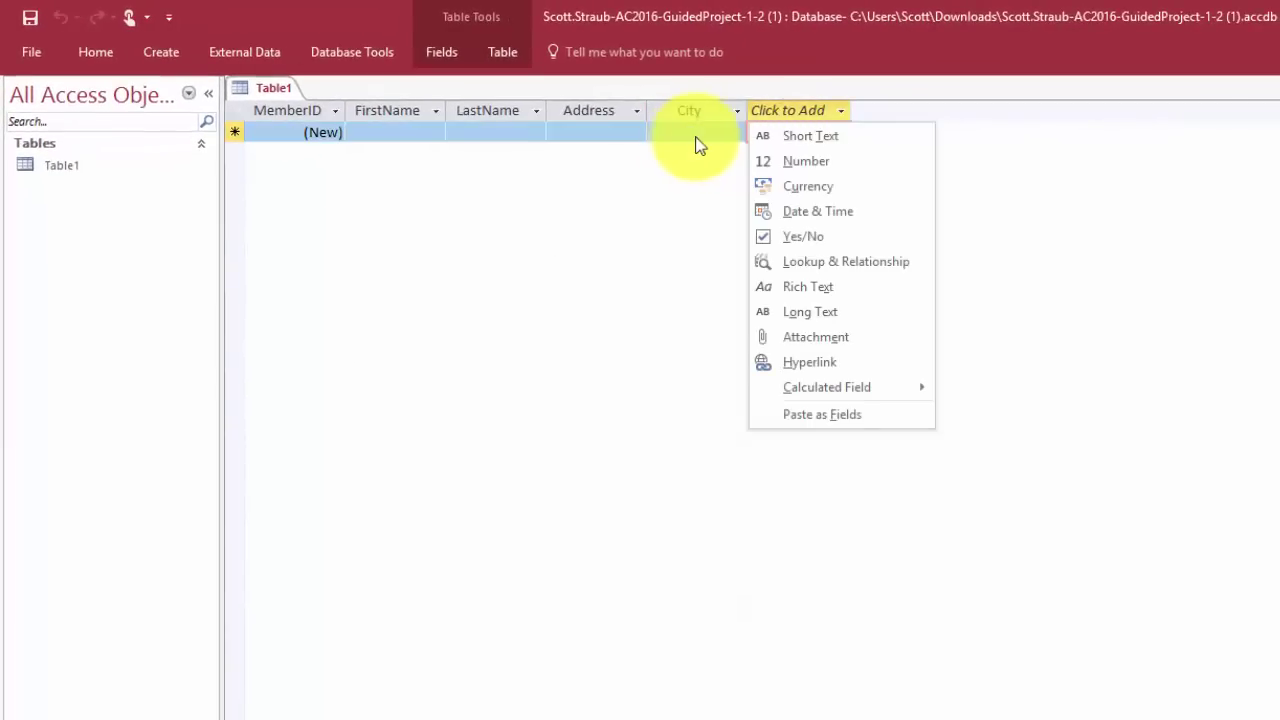
left_click(802, 137)
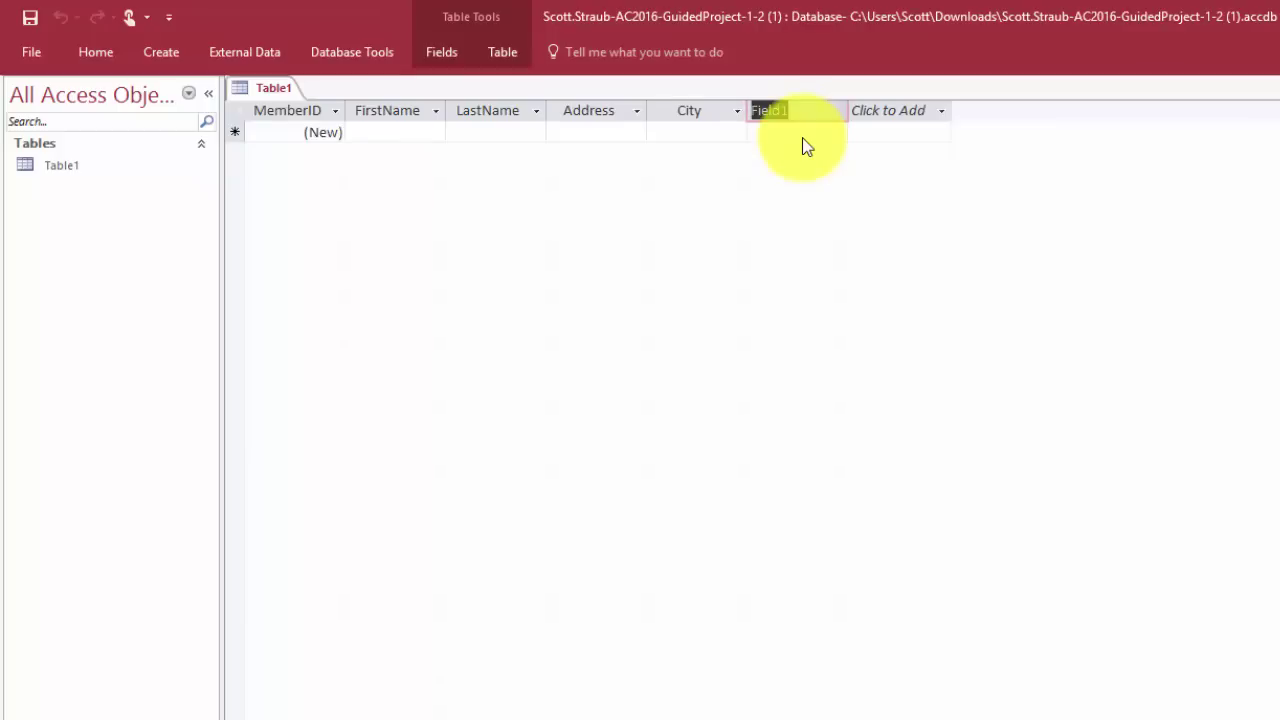
type("State")
key("Return")
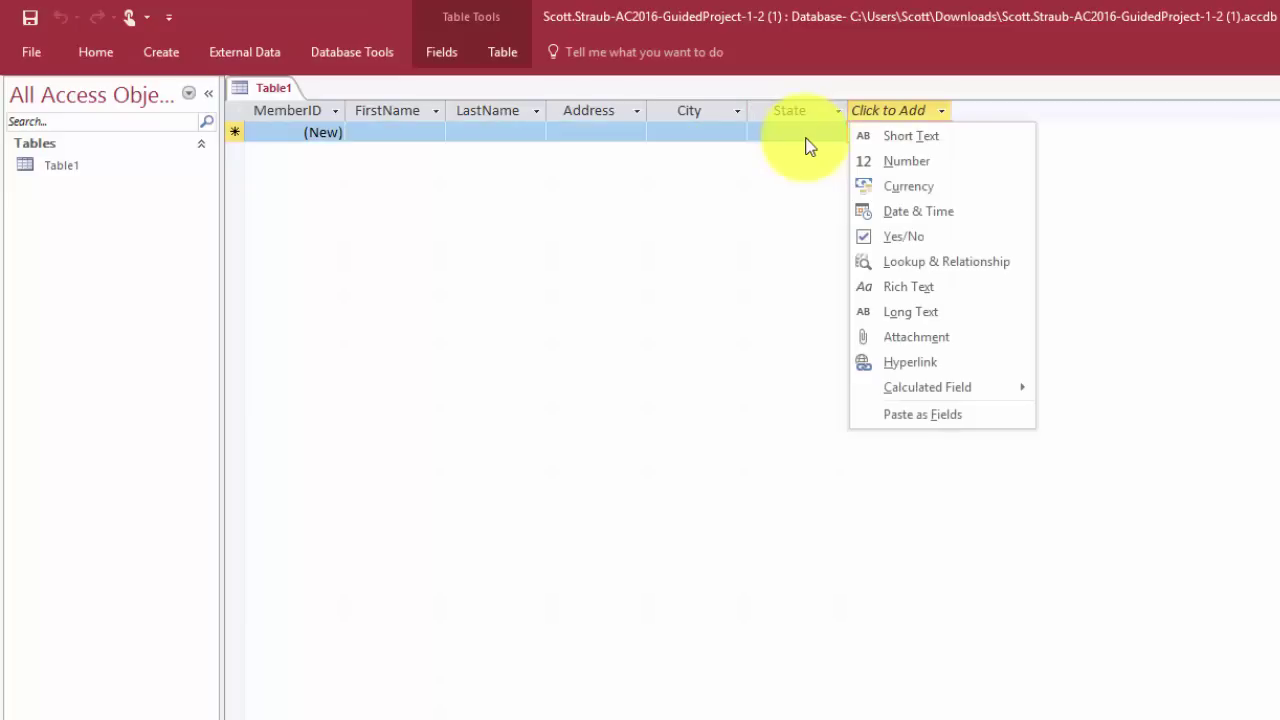
Add the ZIPCode, EmailAddress and CellPhoneNumber fields after State
left_click(933, 135)
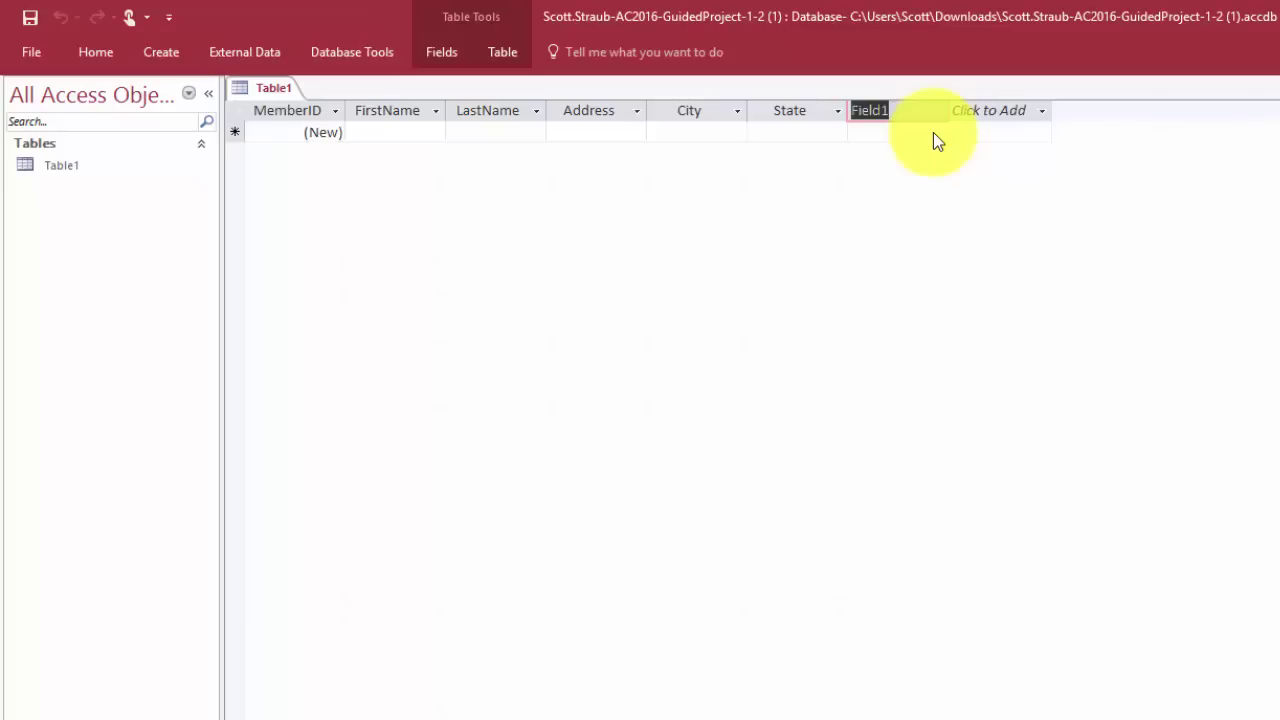
type("ZIP")
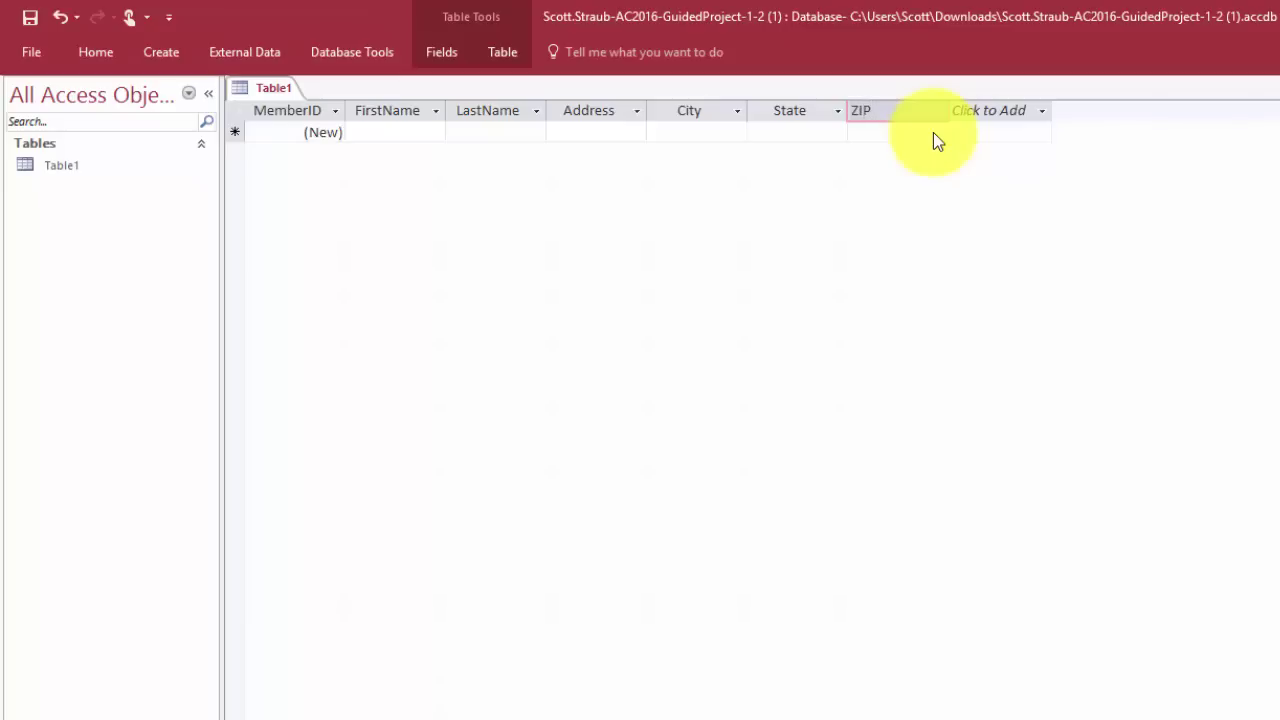
type("Code")
key("Return")
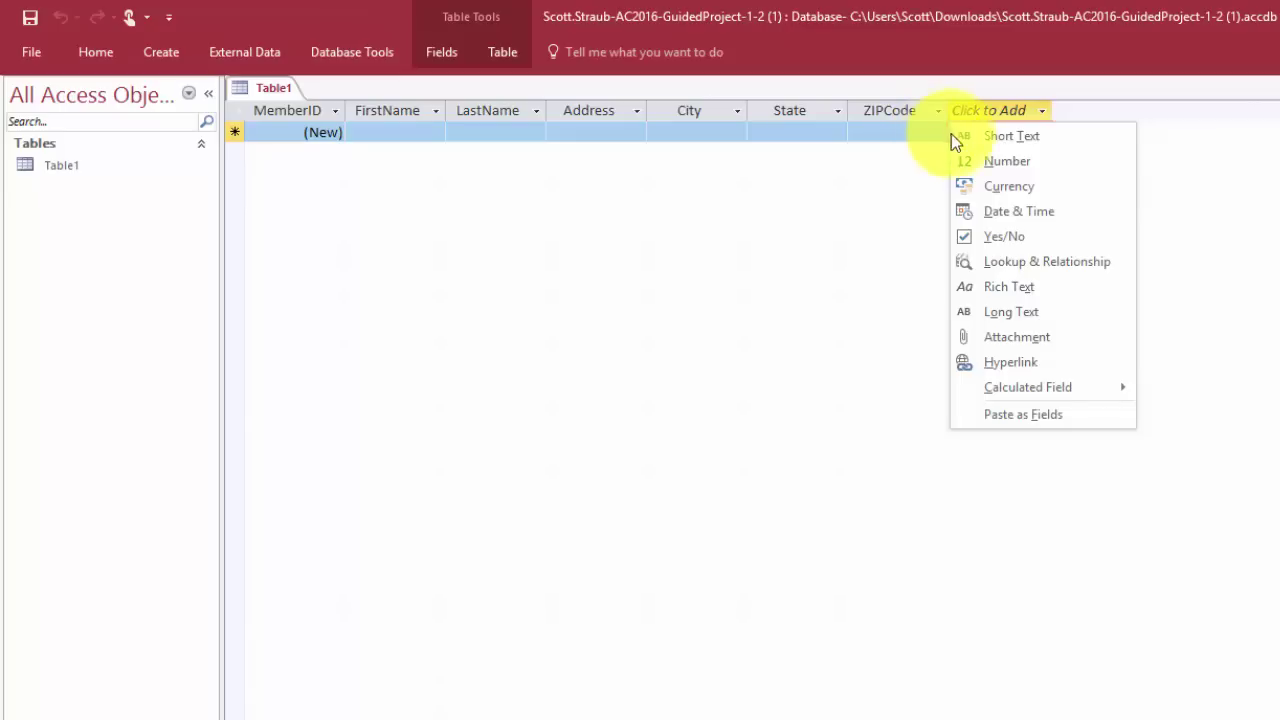
left_click(1003, 362)
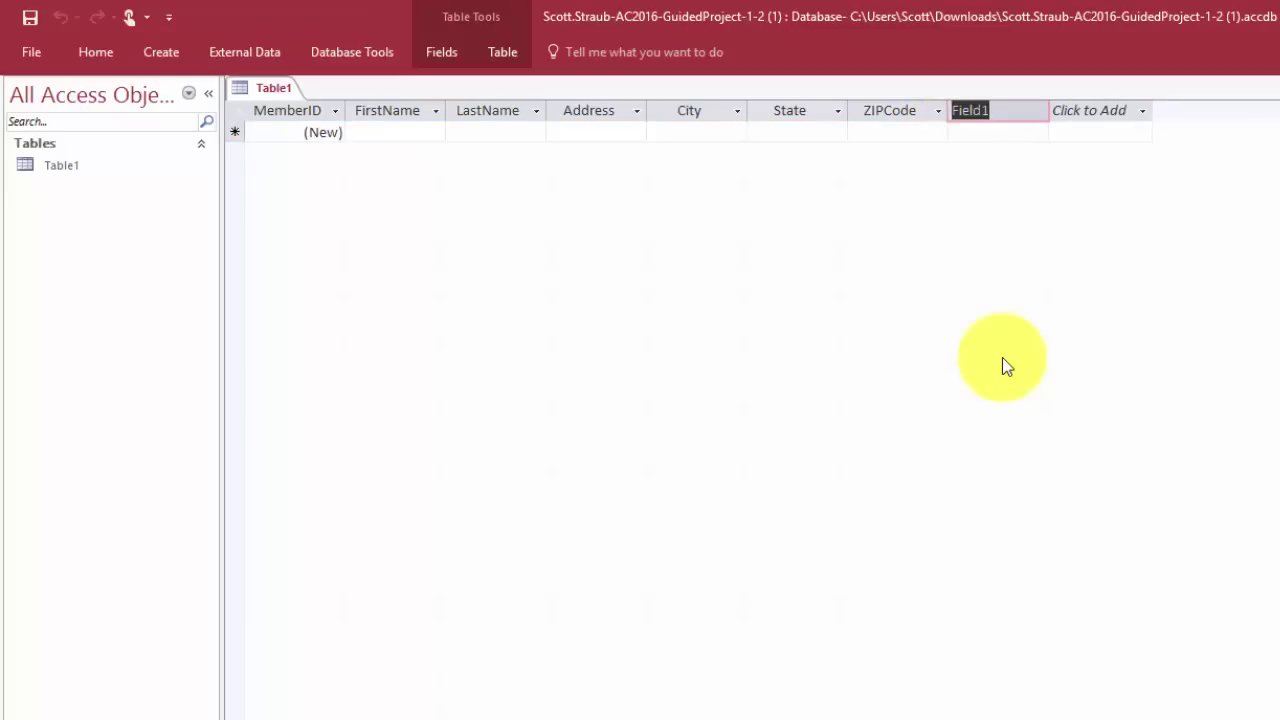
type("Em")
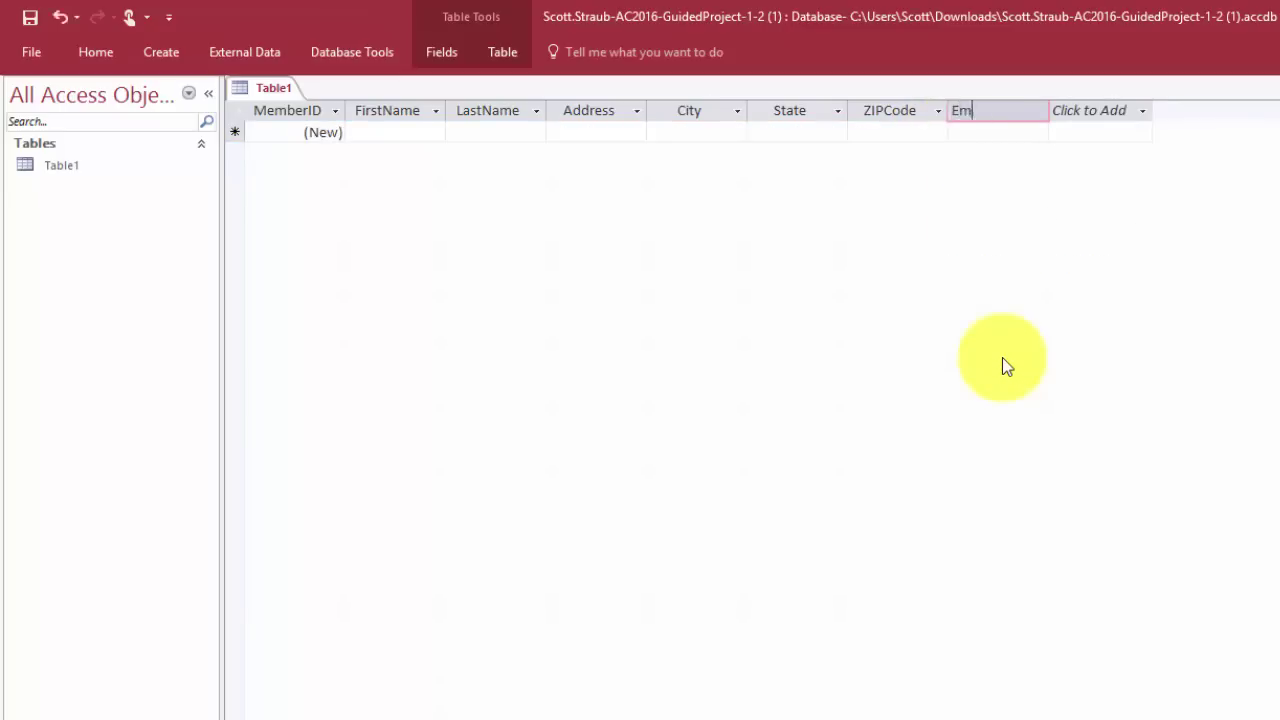
type("ailAddress")
key("Tab")
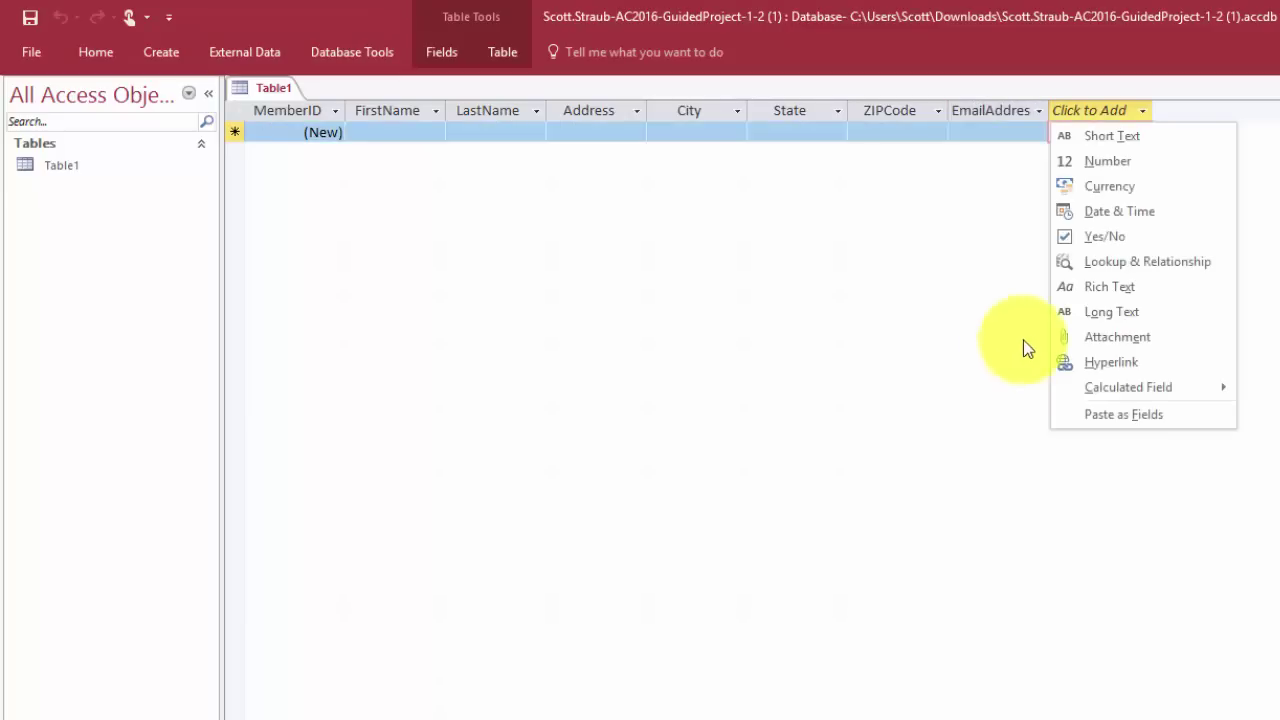
left_click(1112, 138)
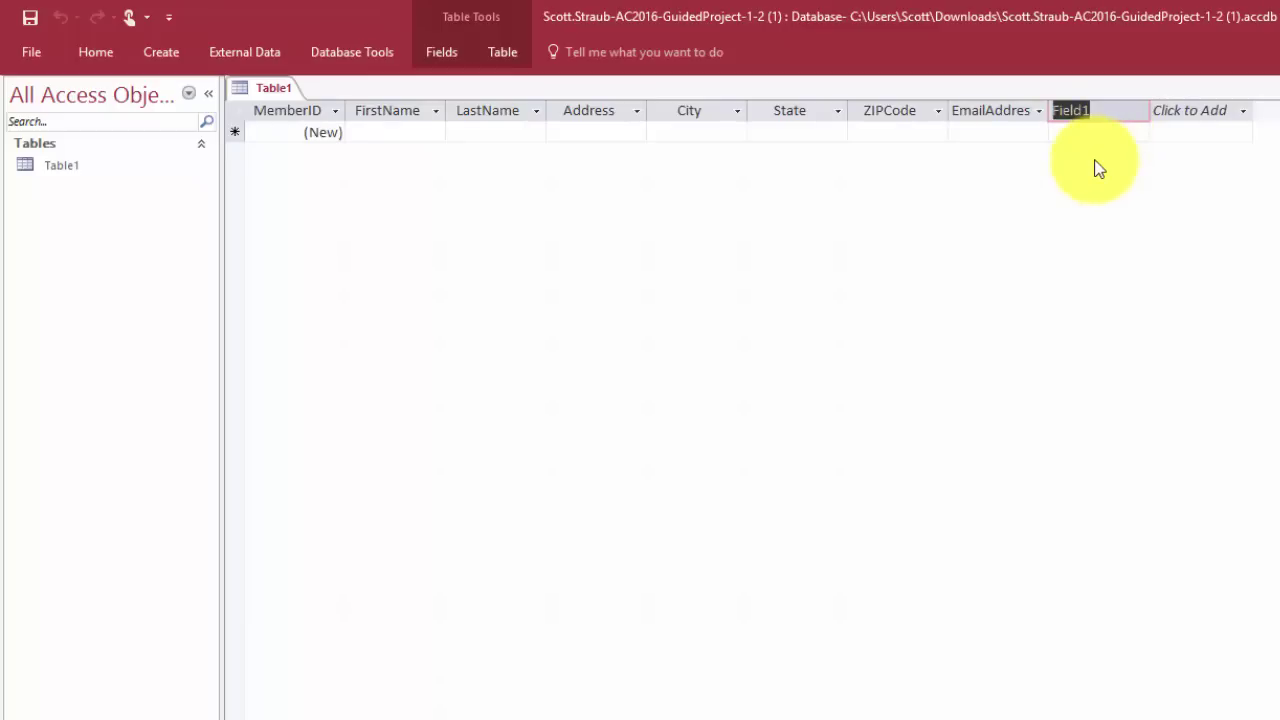
type("CellPhone")
type("Number")
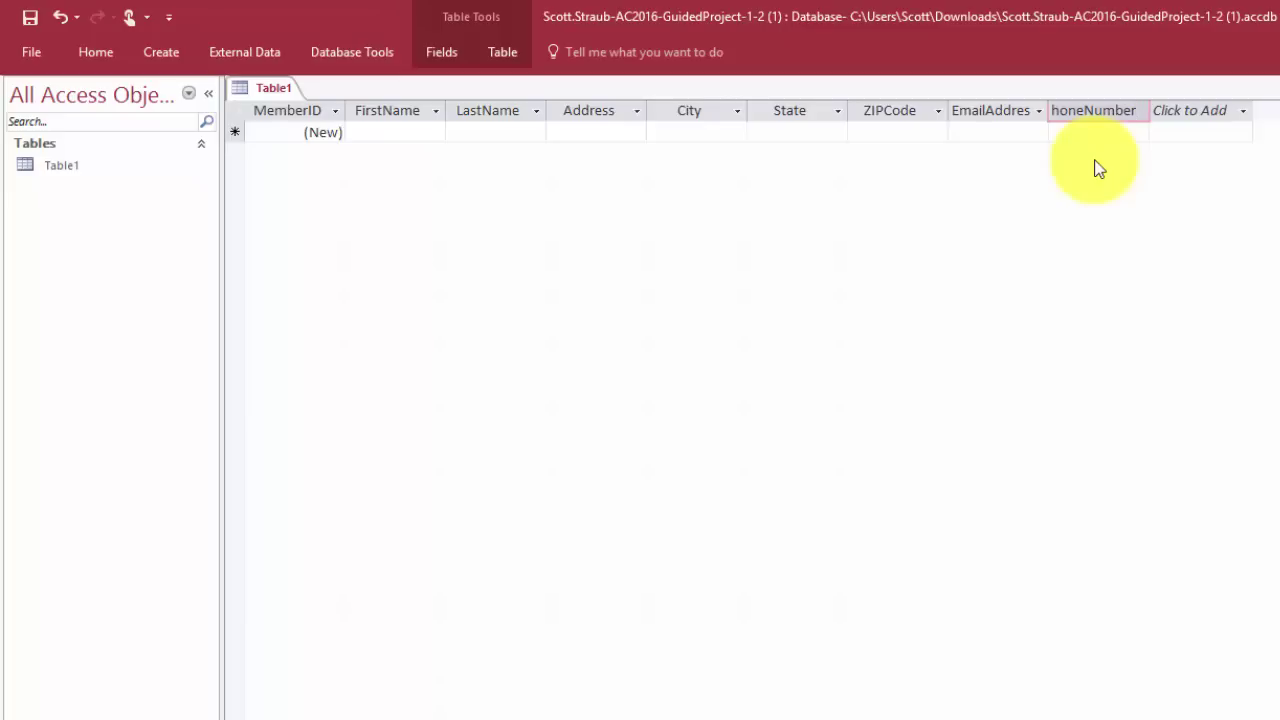
key("Return")
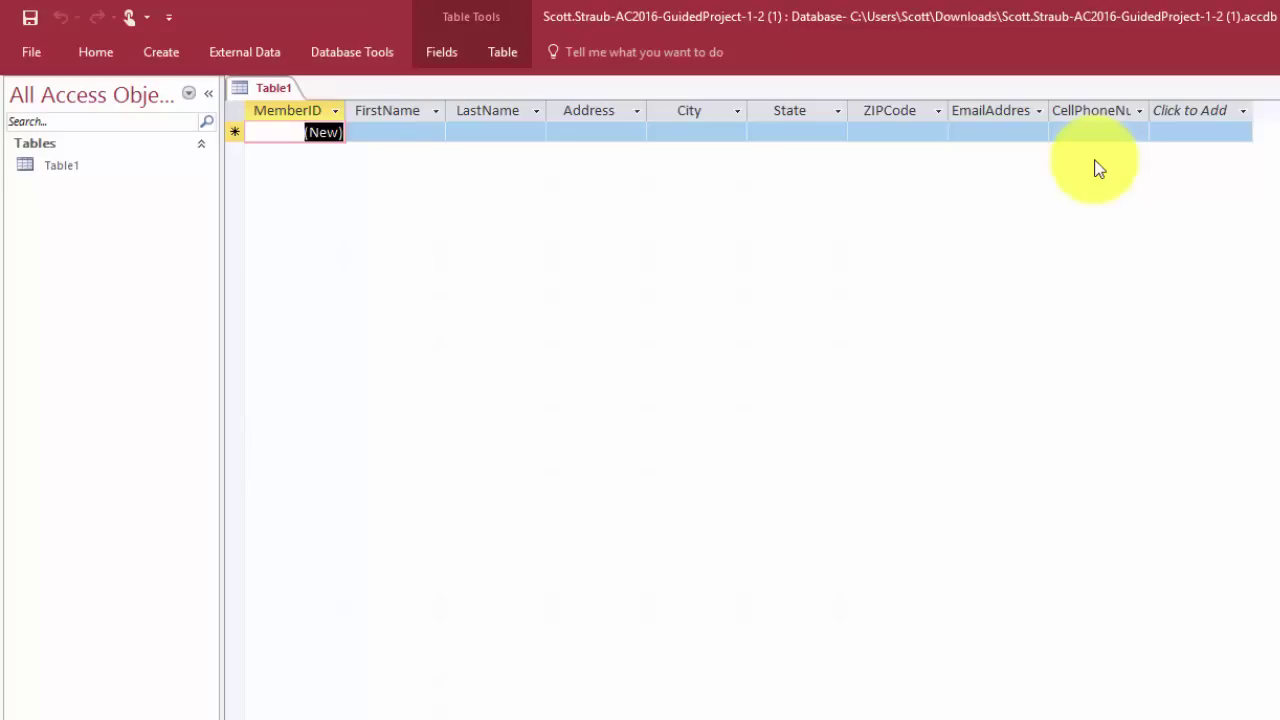
Save Table1 with the table name Members
key("ctrl+s")
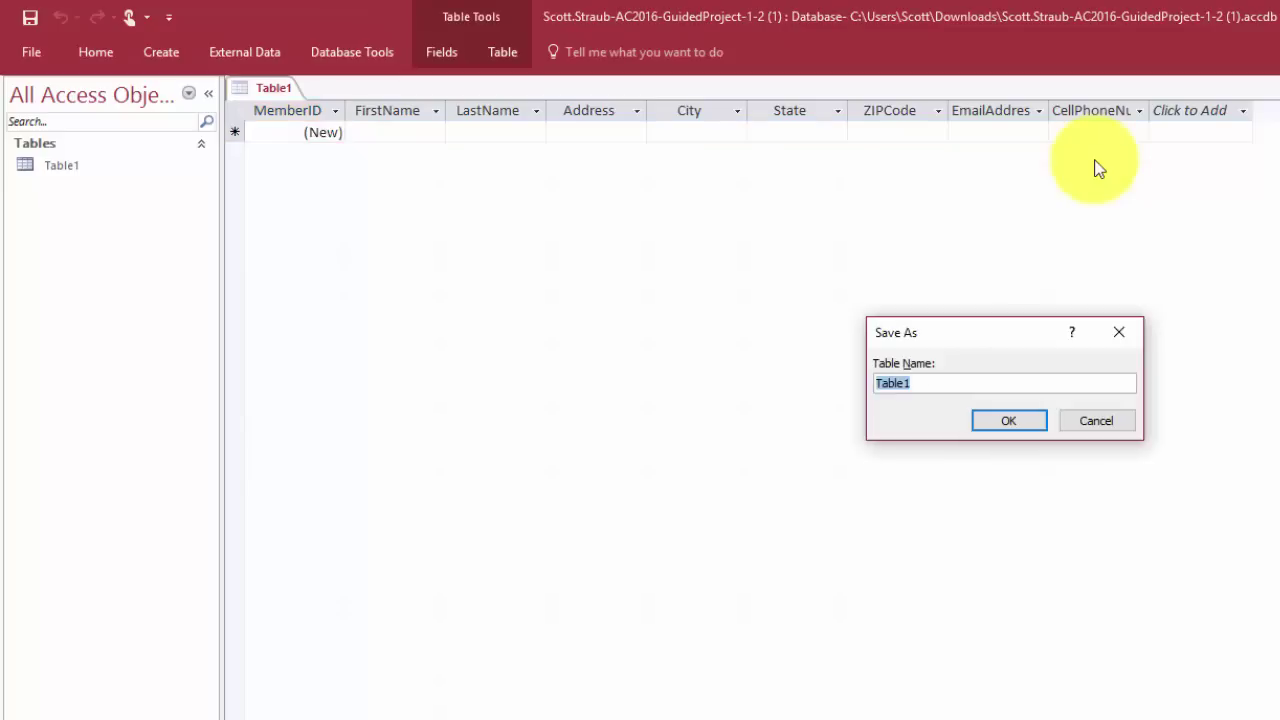
type("Members")
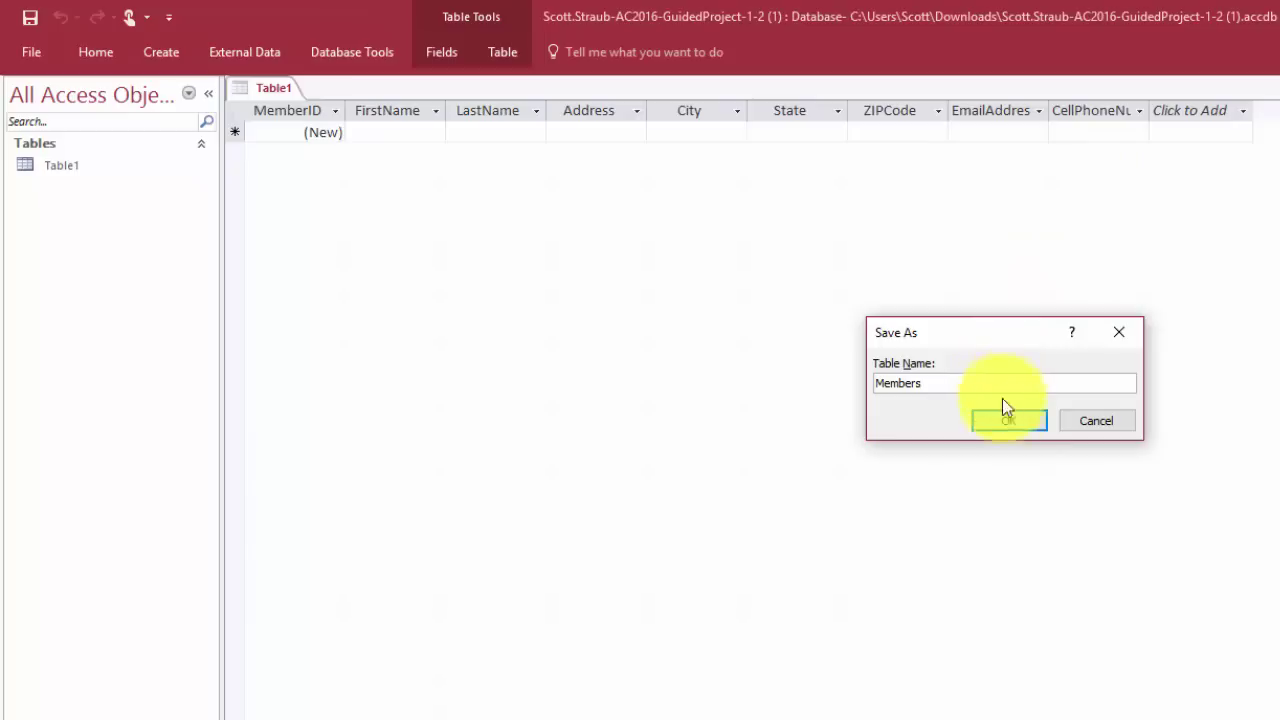
left_click(1008, 423)
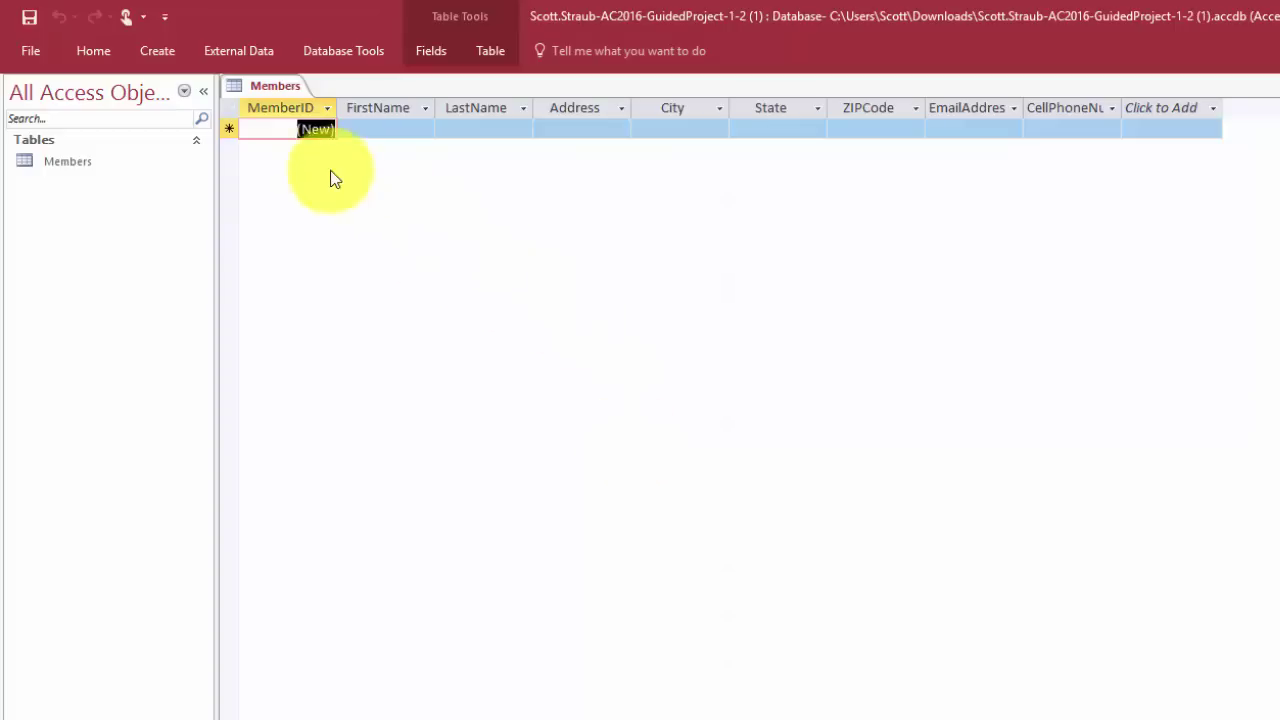
Open the Name & Caption field properties for the MemberID column
left_click(289, 108)
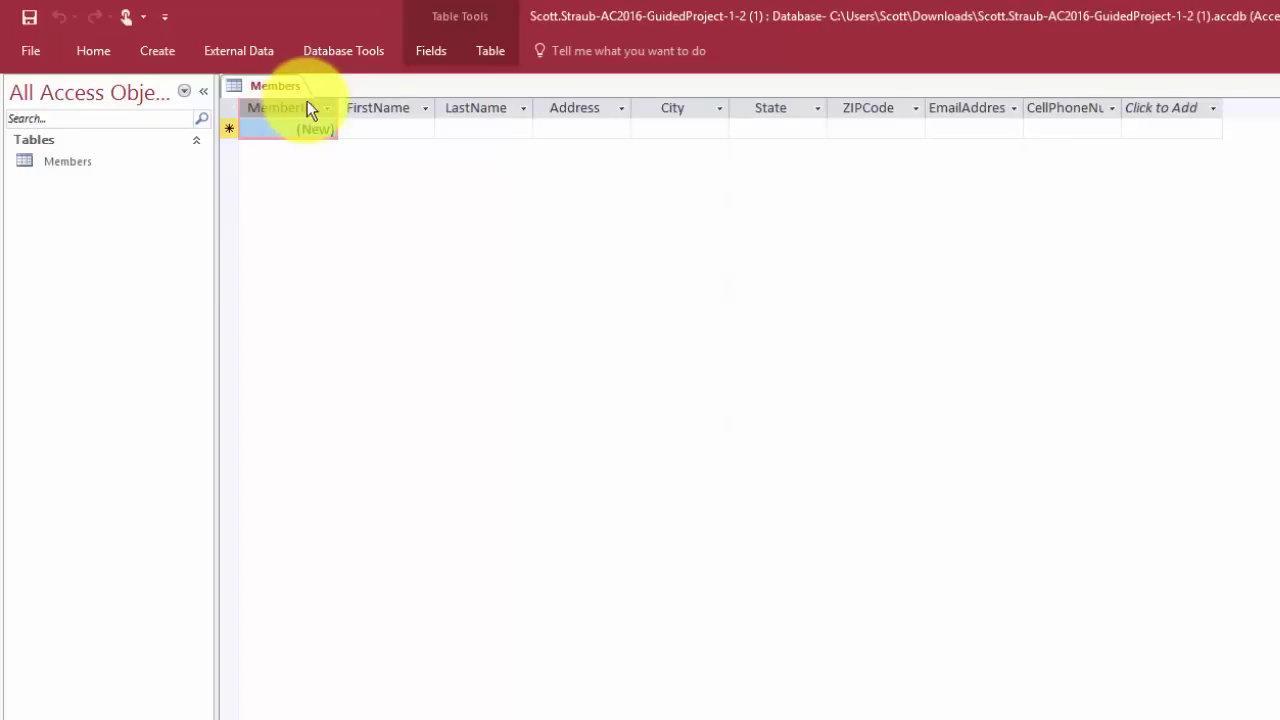
left_click(436, 57)
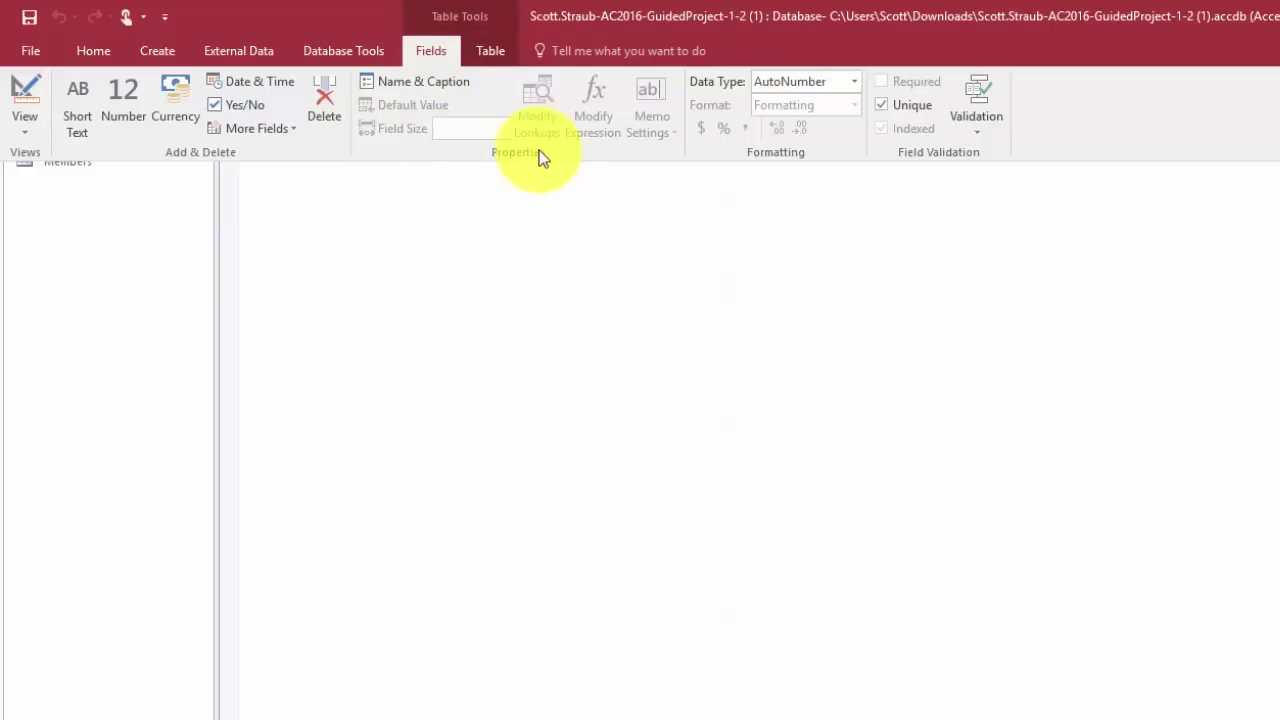
left_click(428, 90)
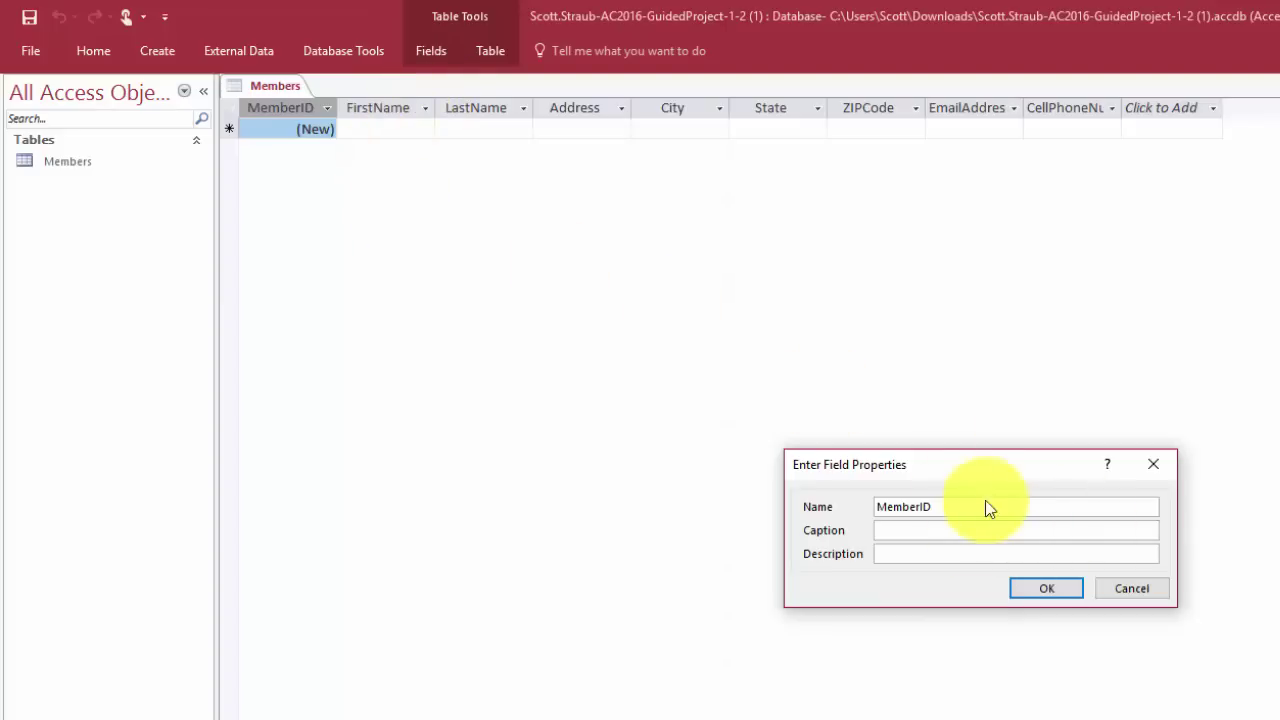
Enter 'Member ID' as the caption of the MemberID field
left_click(900, 532)
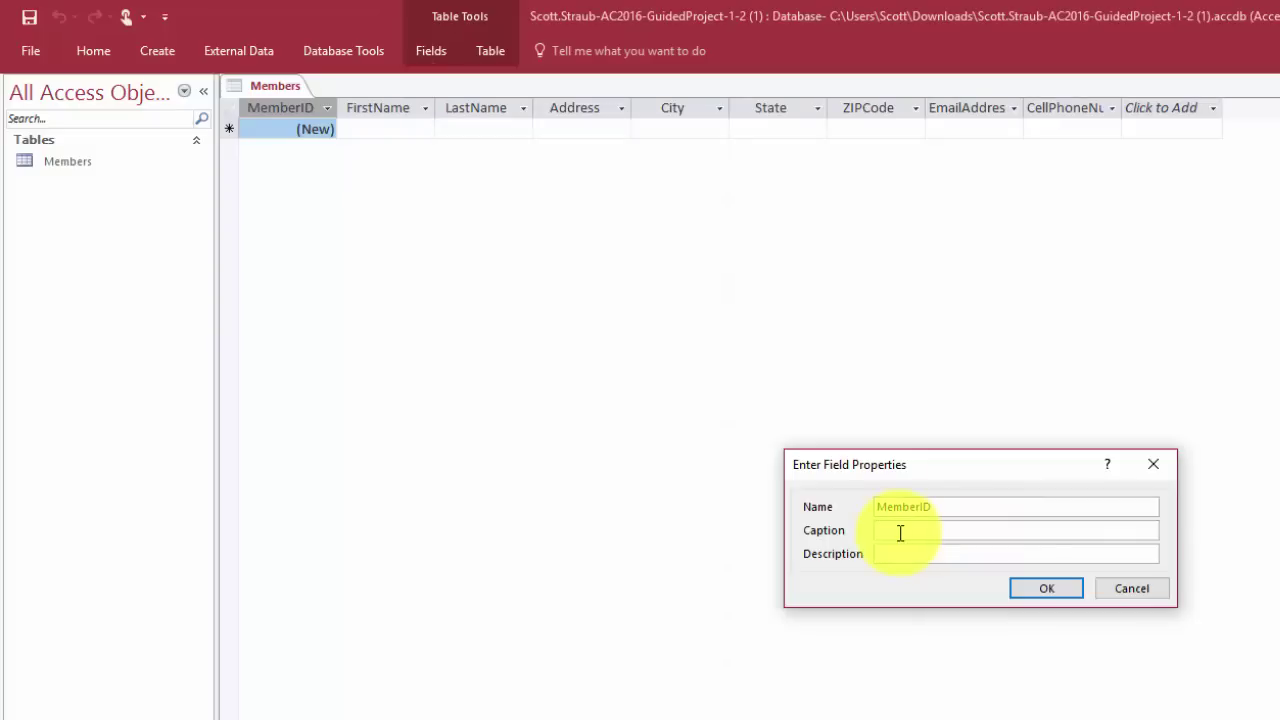
type("Member ID")
left_click(1057, 588)
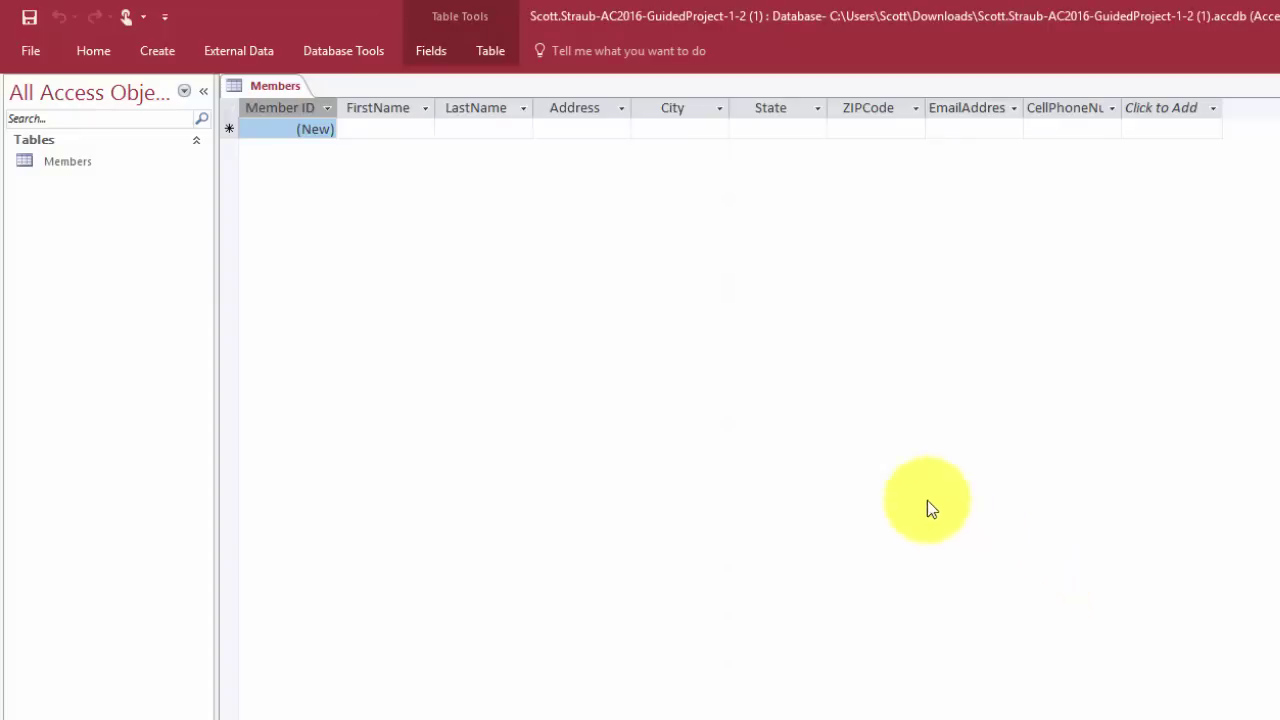
Give the FirstName field the caption 'First Name'
left_click(378, 107)
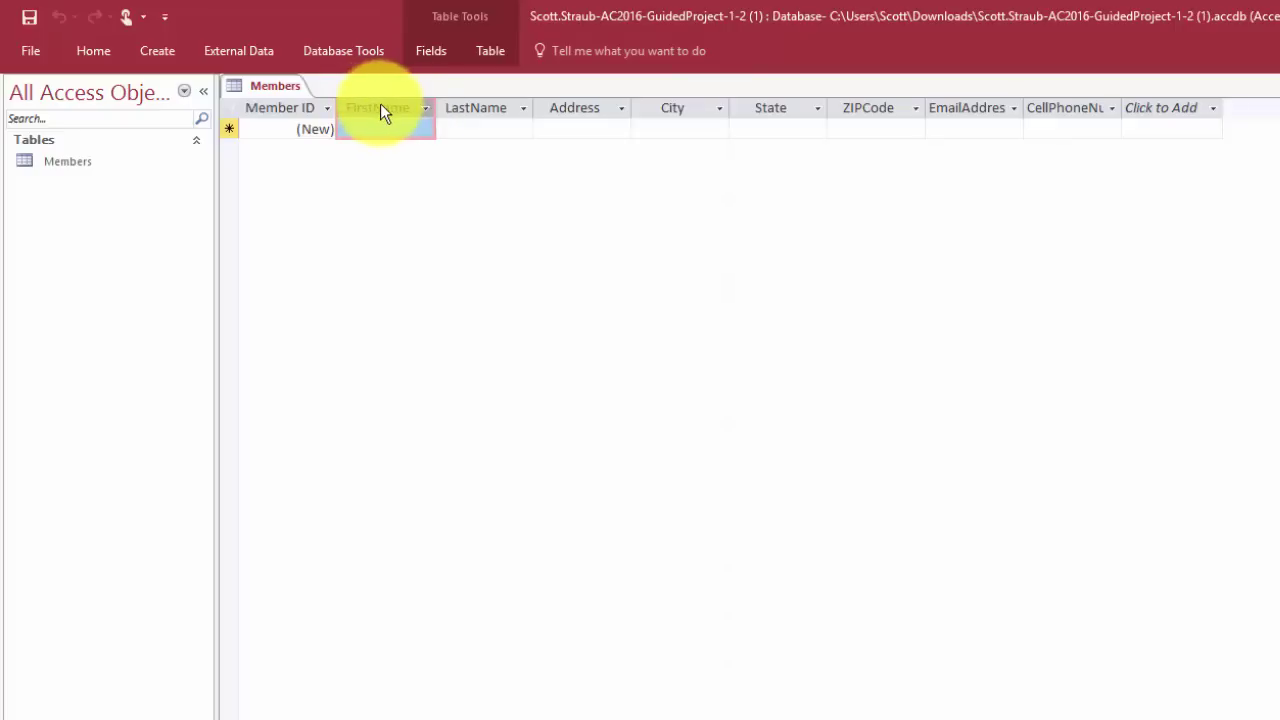
left_click(424, 53)
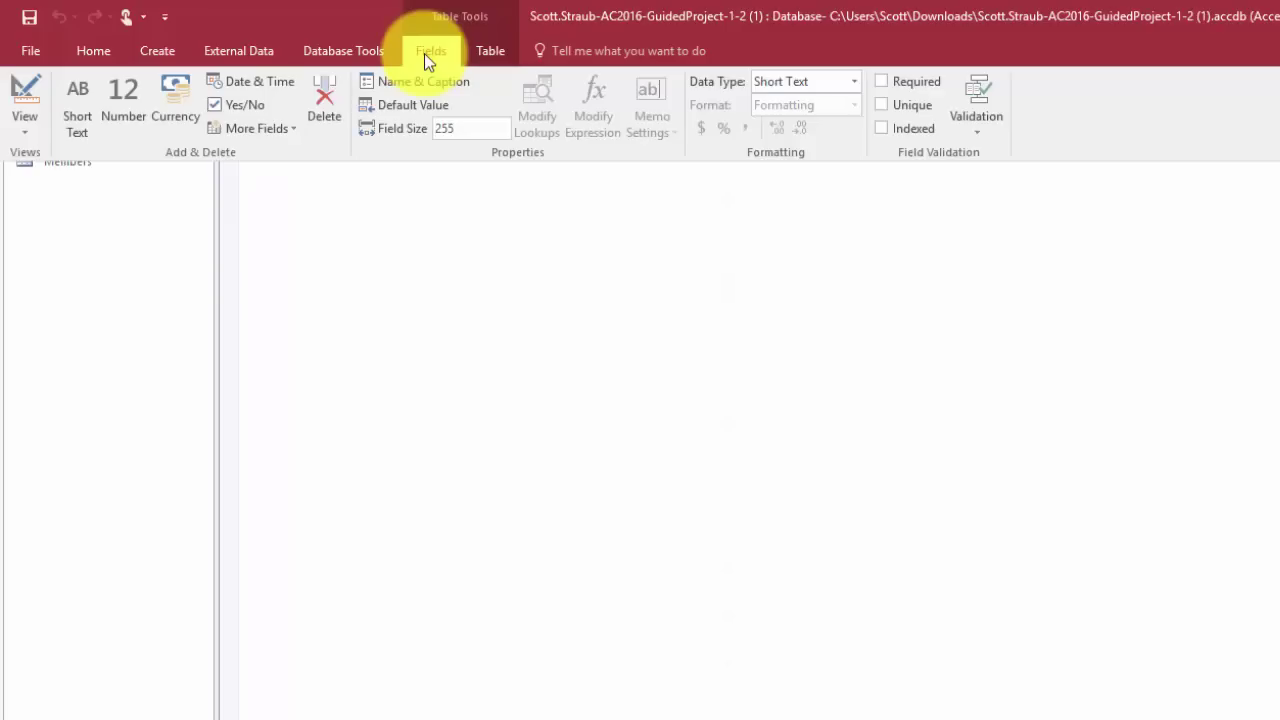
left_click(412, 83)
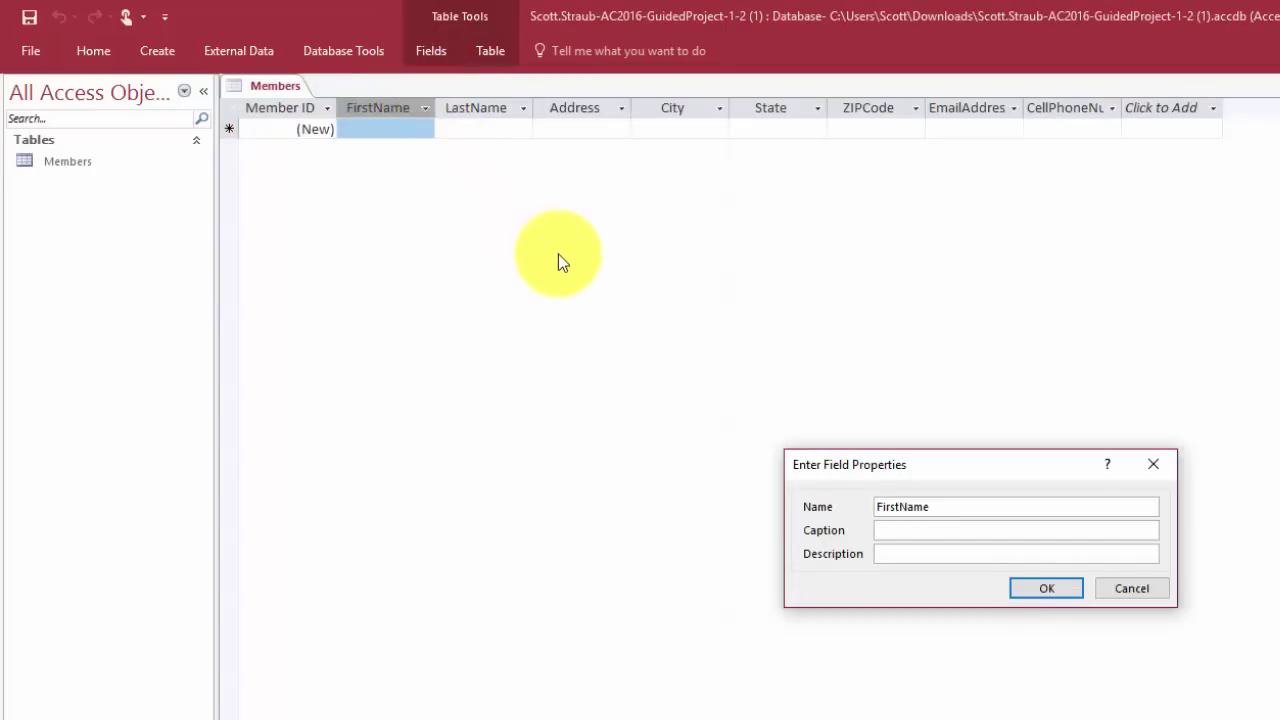
left_click(916, 533)
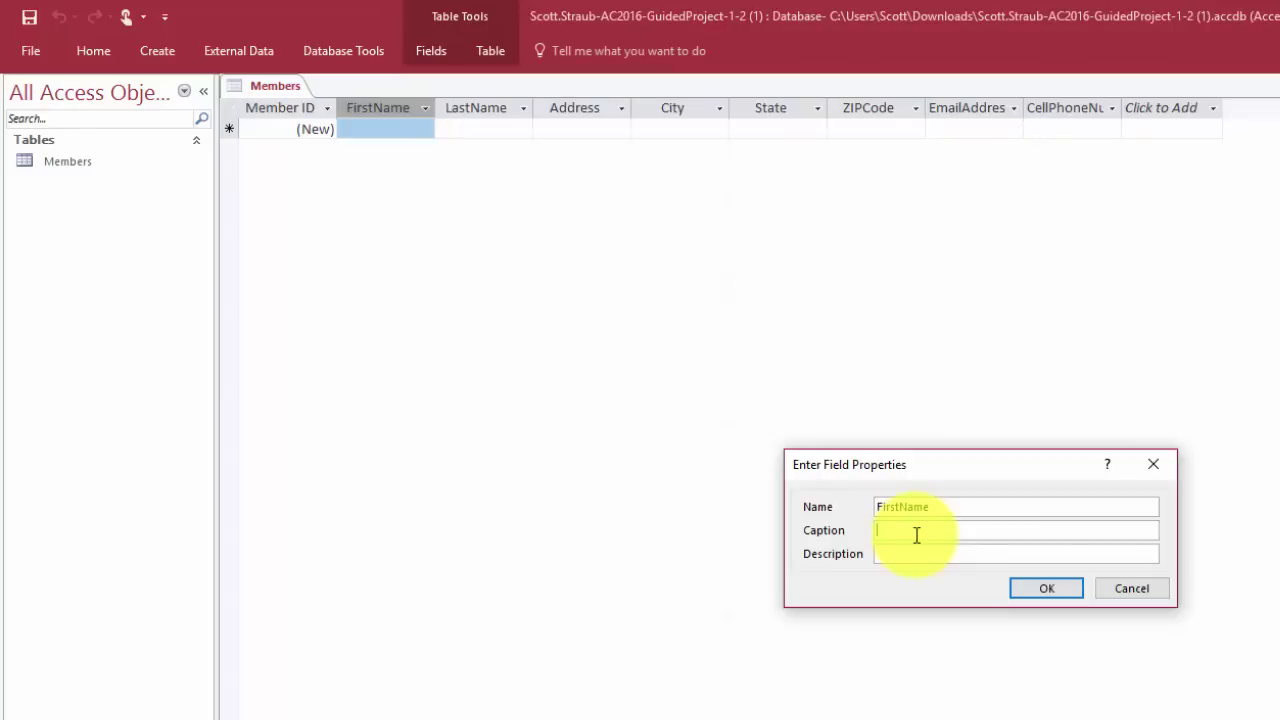
type("First Name")
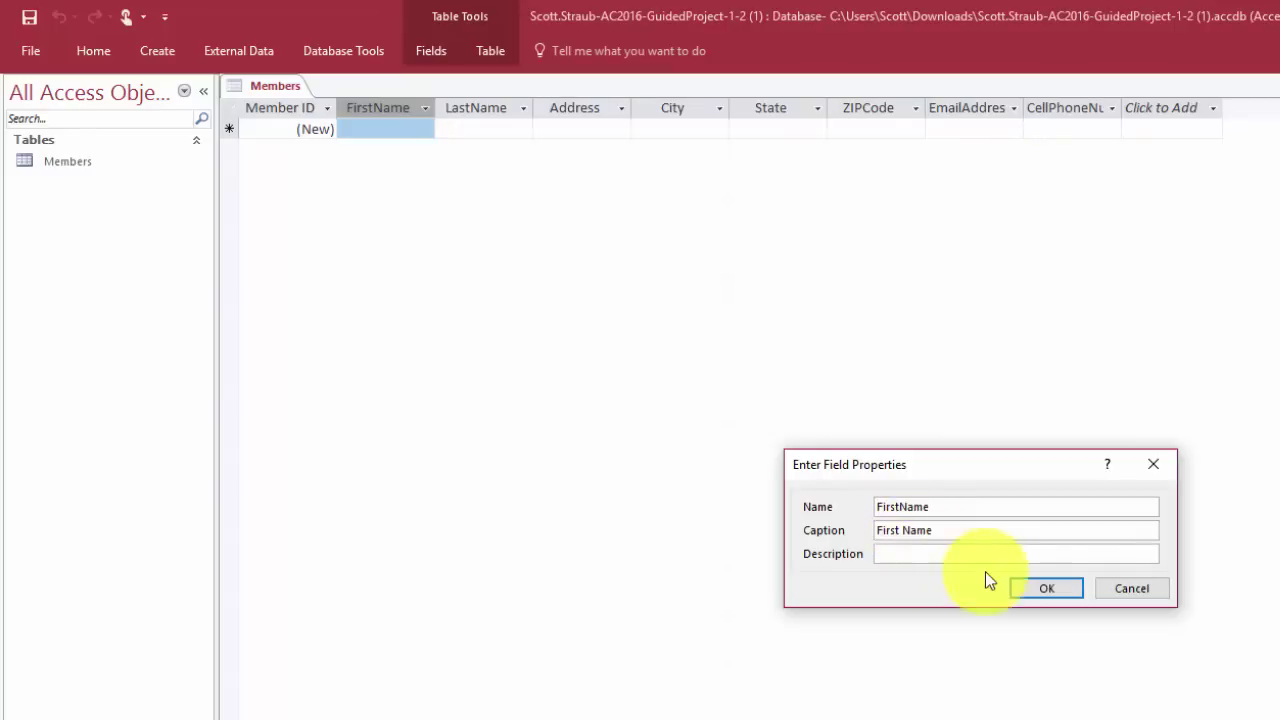
left_click(1030, 590)
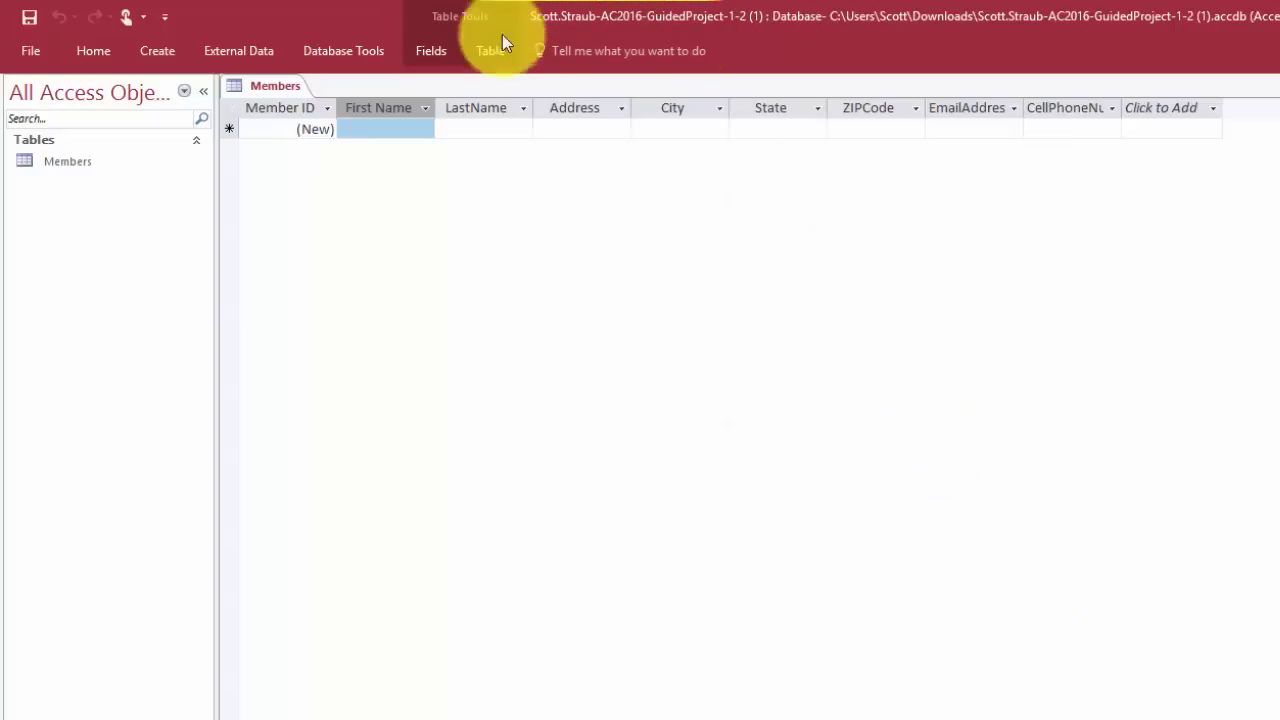
Change the FirstName field size from 255 to 20
left_click(425, 52)
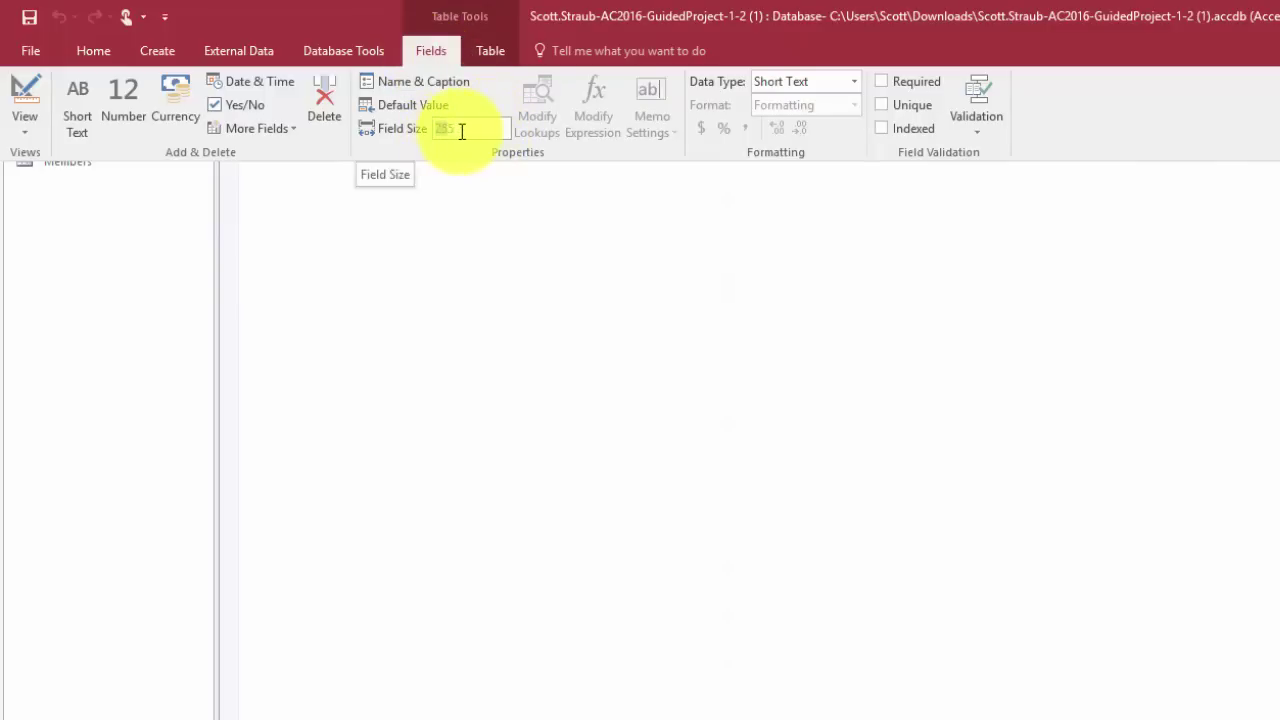
left_click_drag(460, 129, 434, 128)
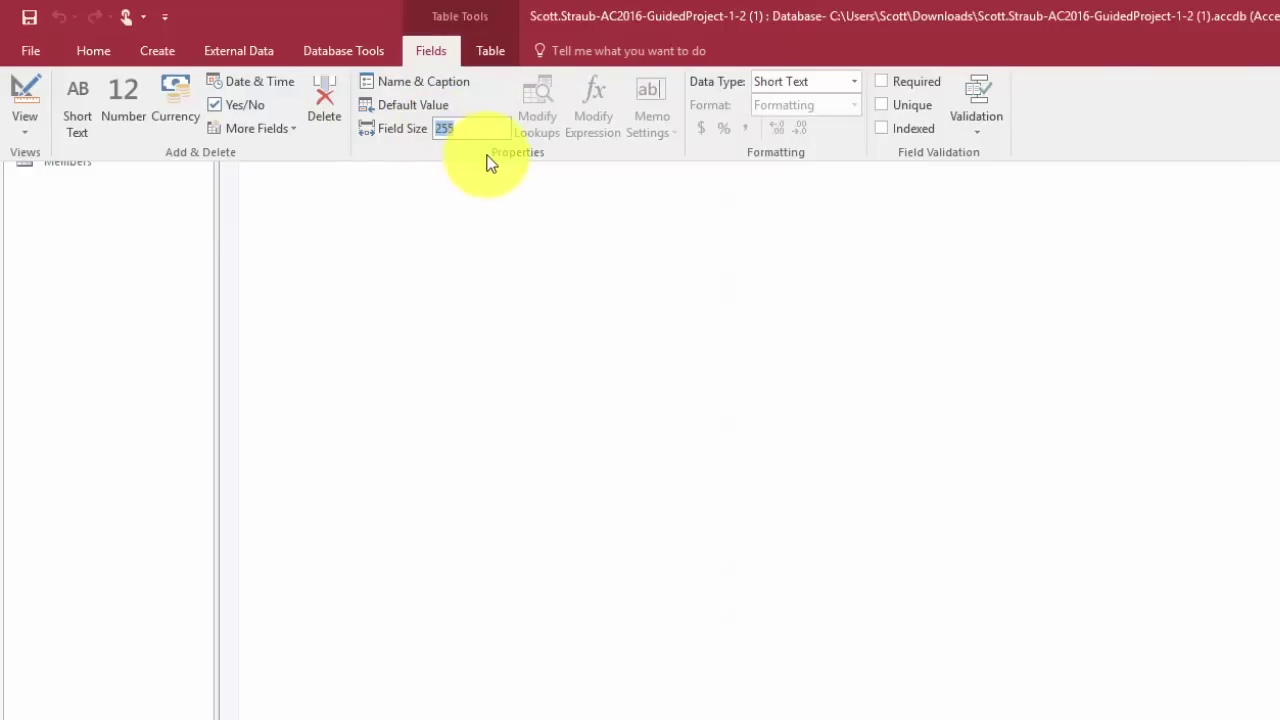
type("20")
left_click(586, 262)
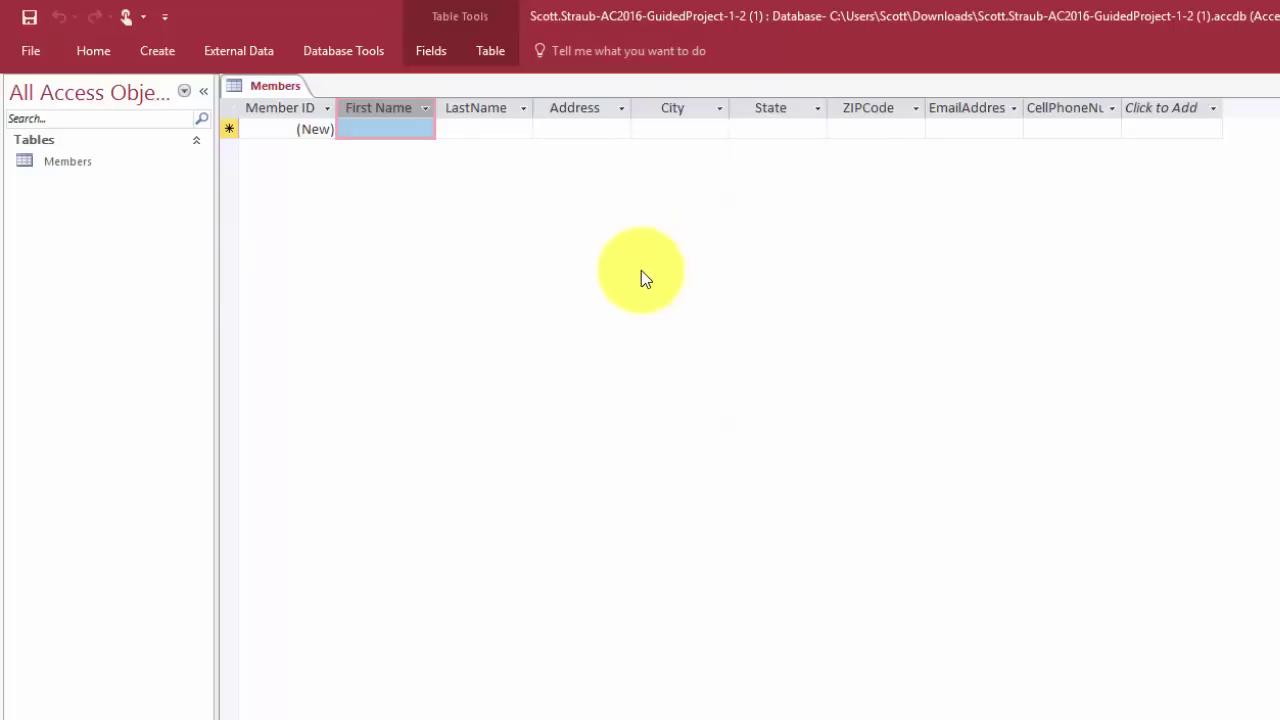
Give the LastName field the caption 'Last Name'
left_click(475, 112)
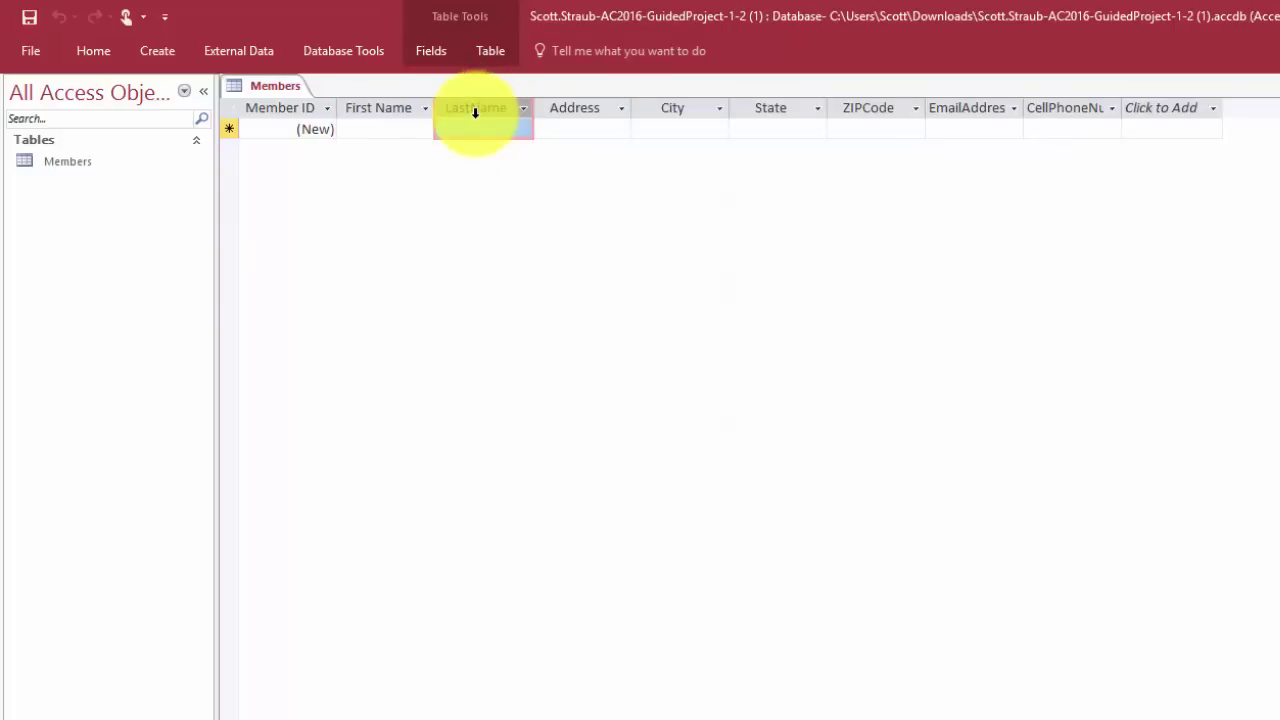
left_click(427, 48)
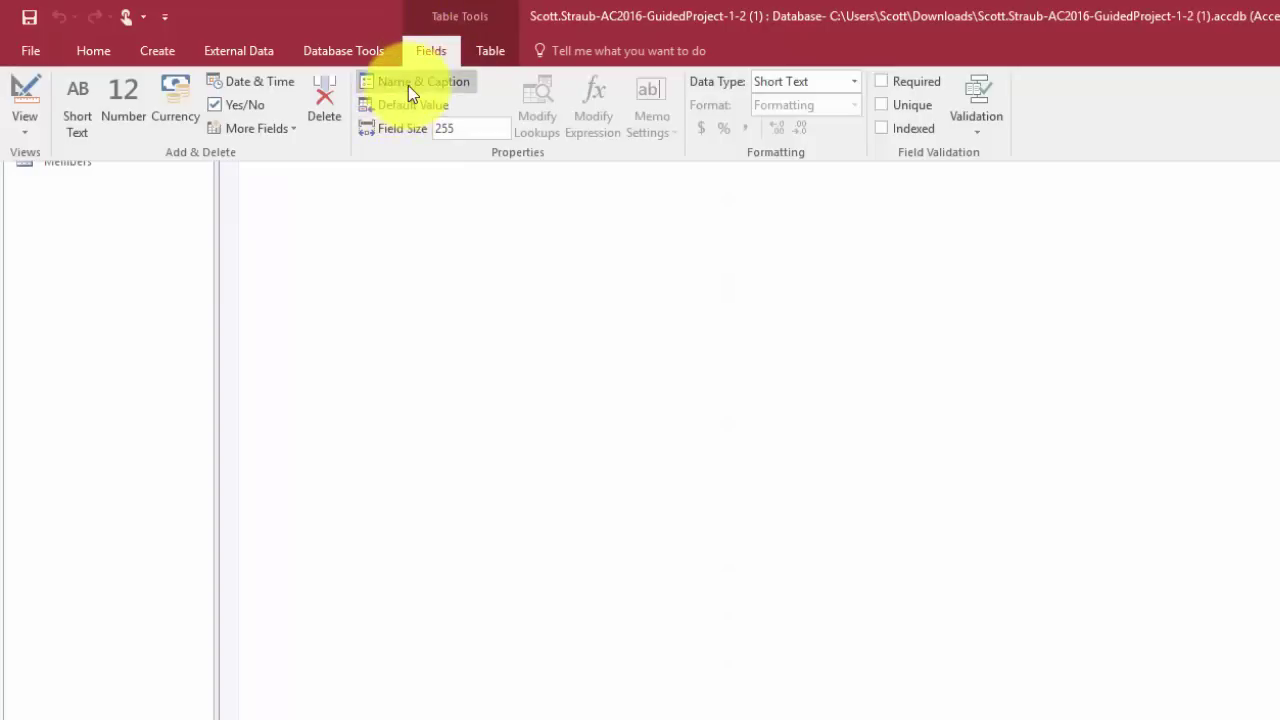
left_click(410, 85)
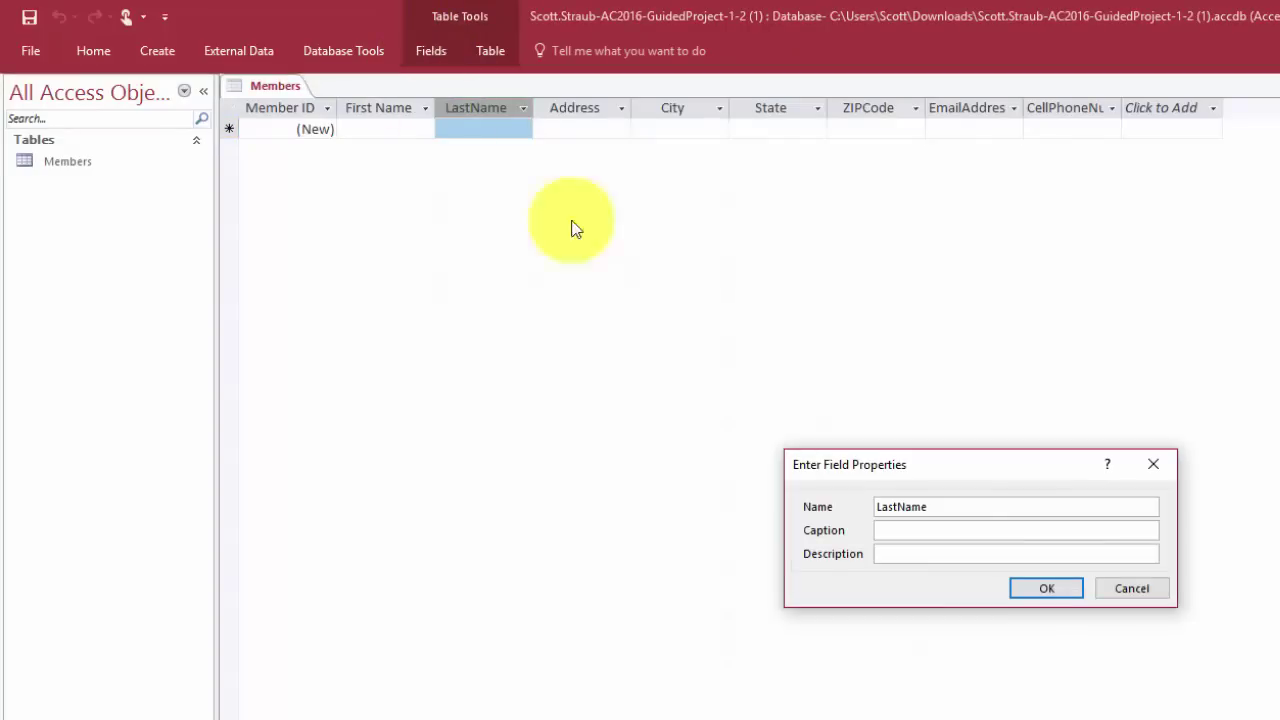
left_click(937, 531)
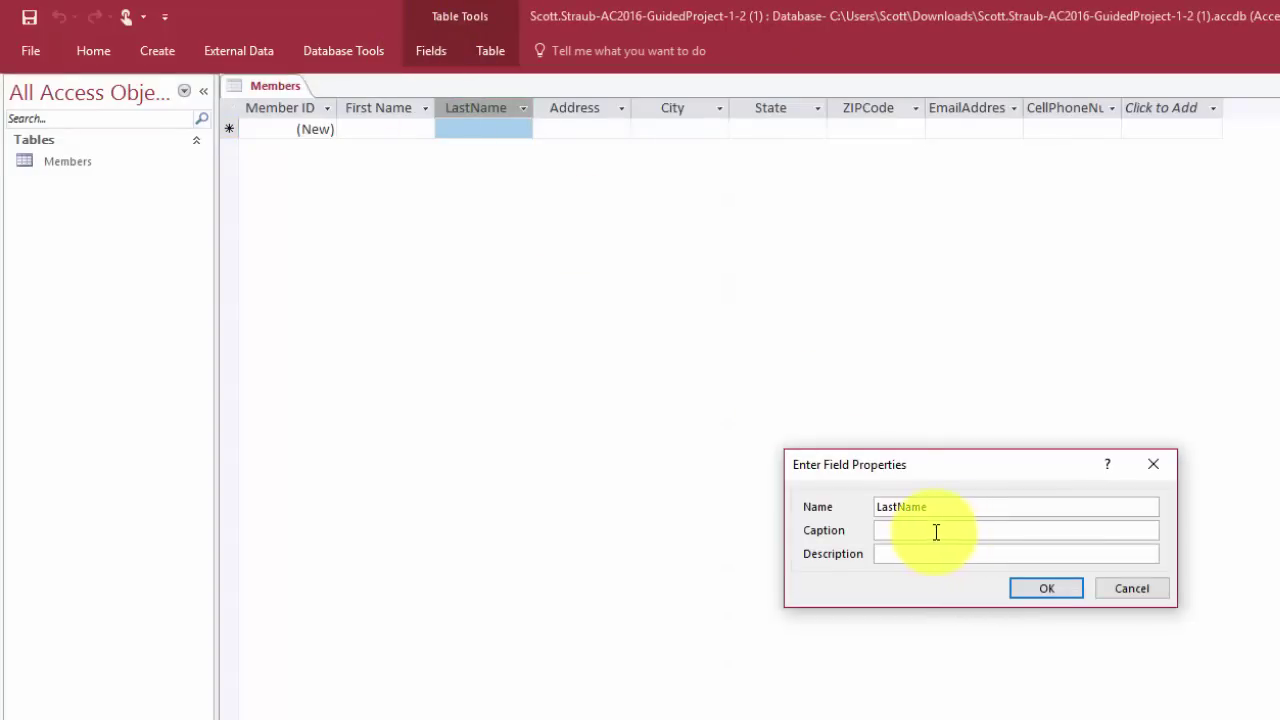
type("Last Name")
left_click(1036, 587)
Change the LastName field size from 255 to 25
left_click(449, 38)
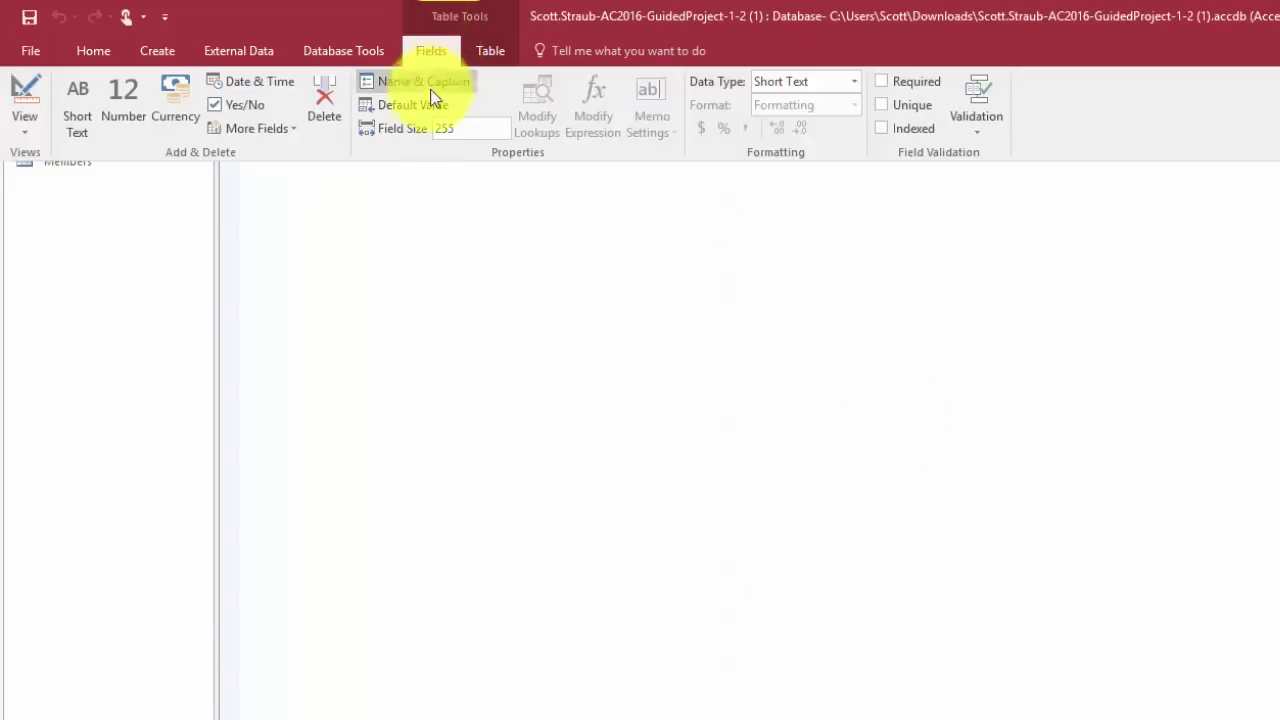
left_click(469, 130)
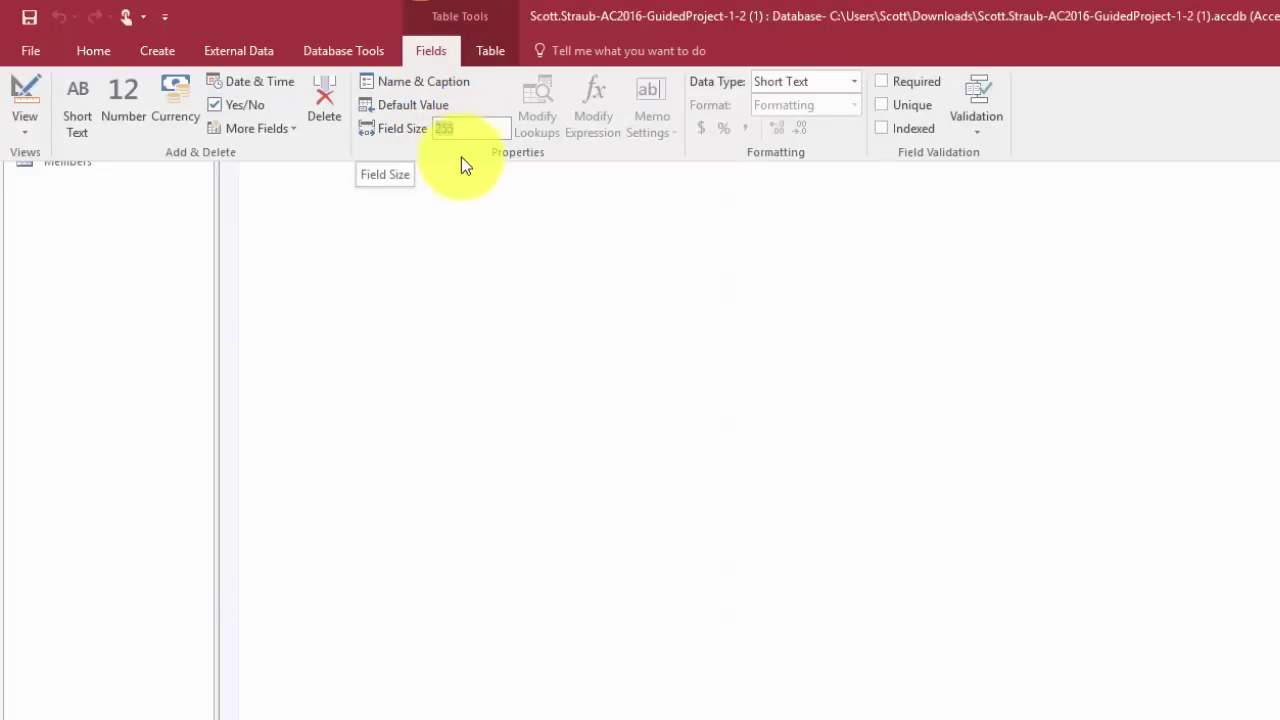
type("25")
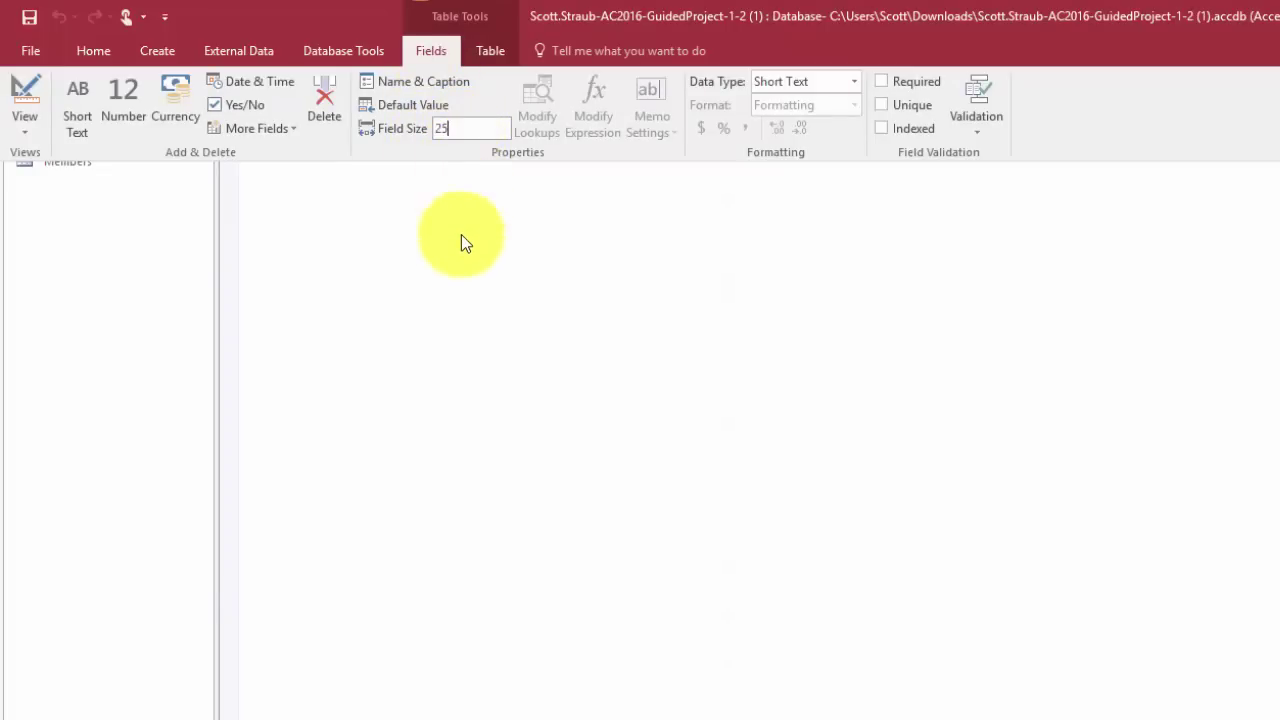
key("Return")
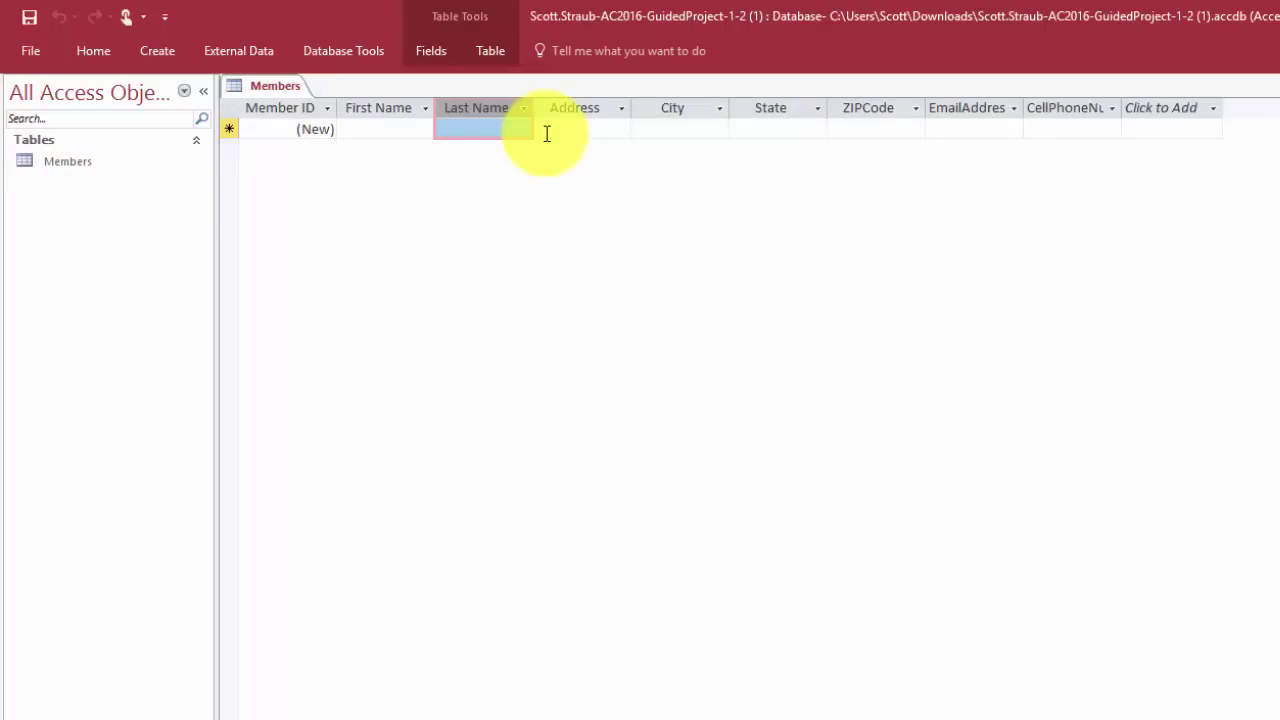
Set the Address field size to 45 and the City field size to 25
left_click(578, 108)
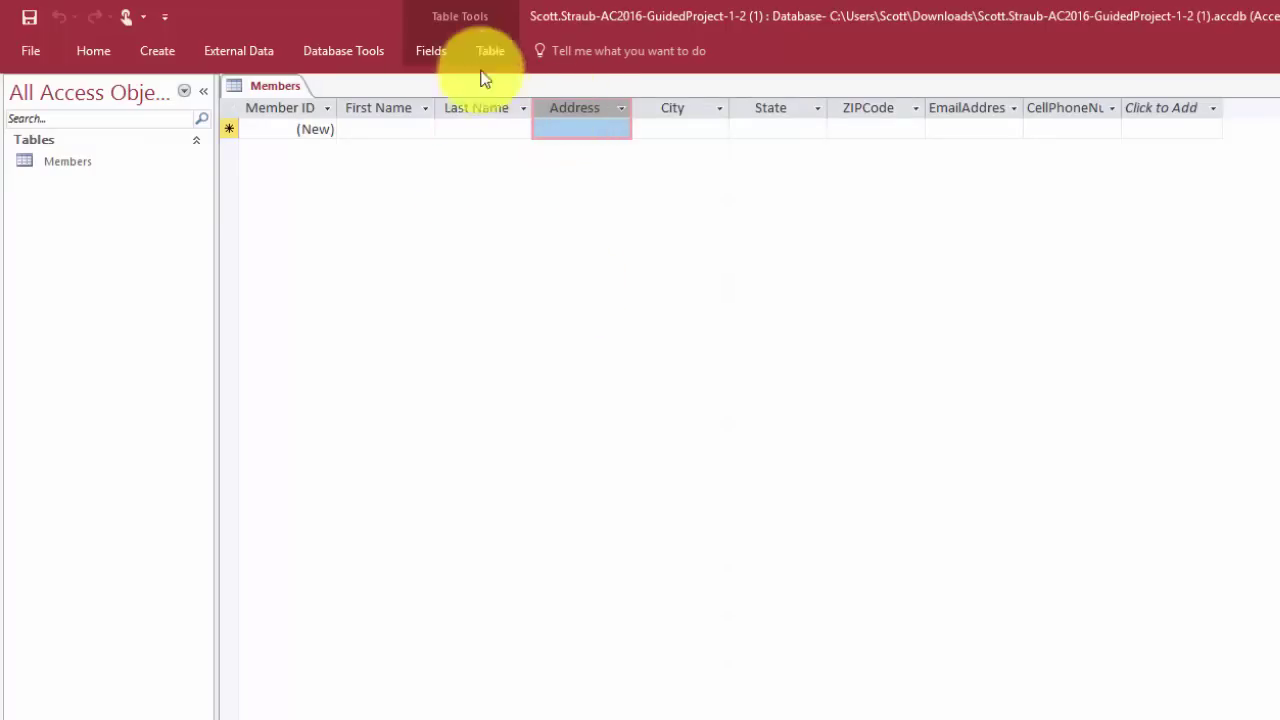
left_click(420, 47)
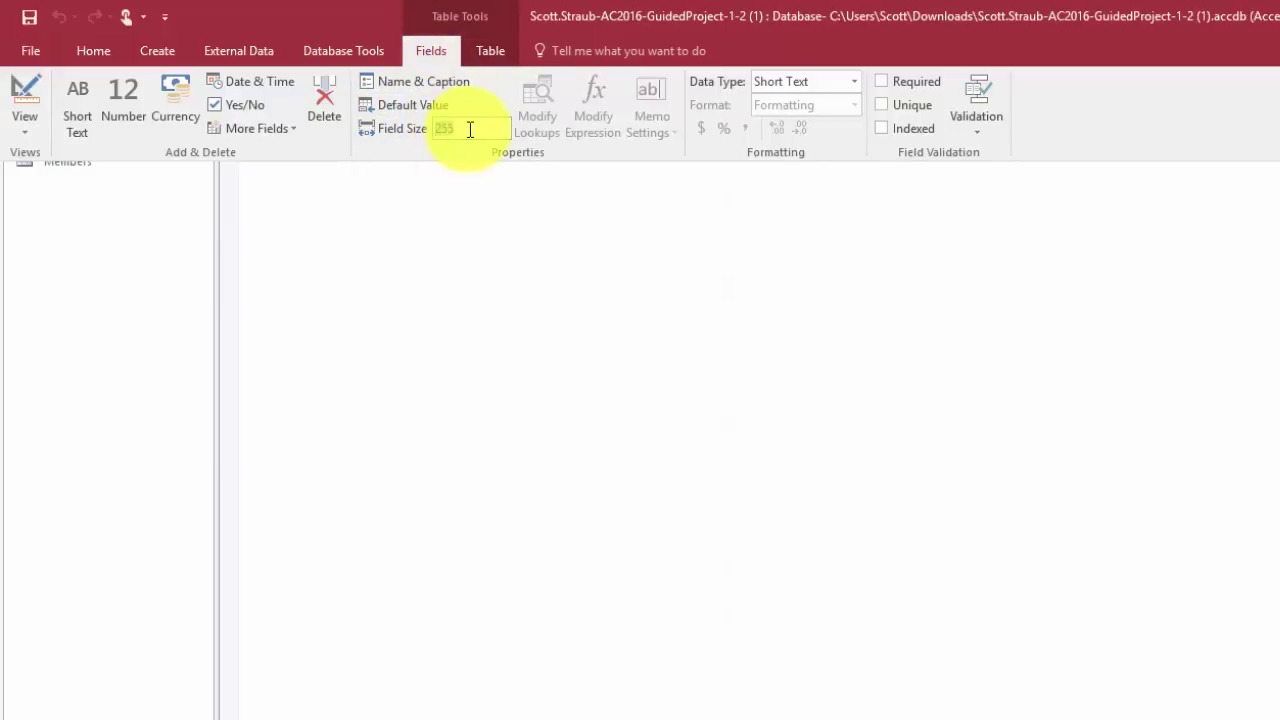
left_click(469, 129)
key("BackSpace")
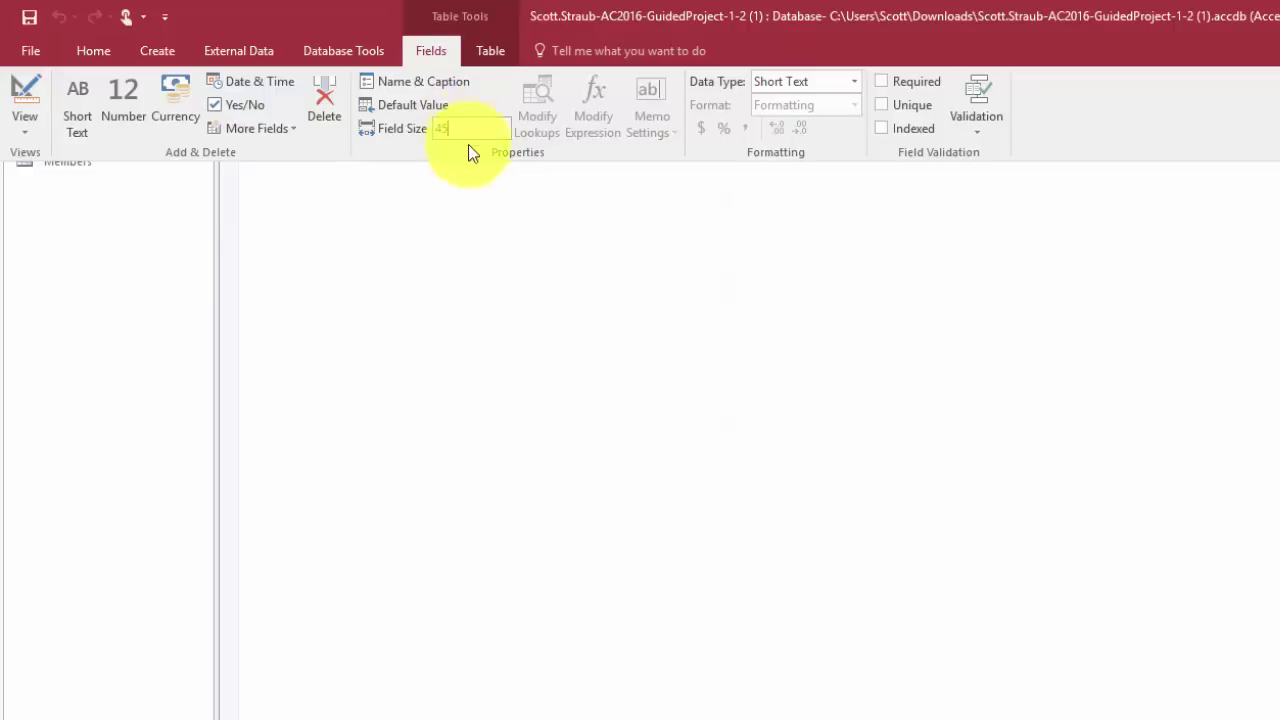
type("45")
left_click(474, 234)
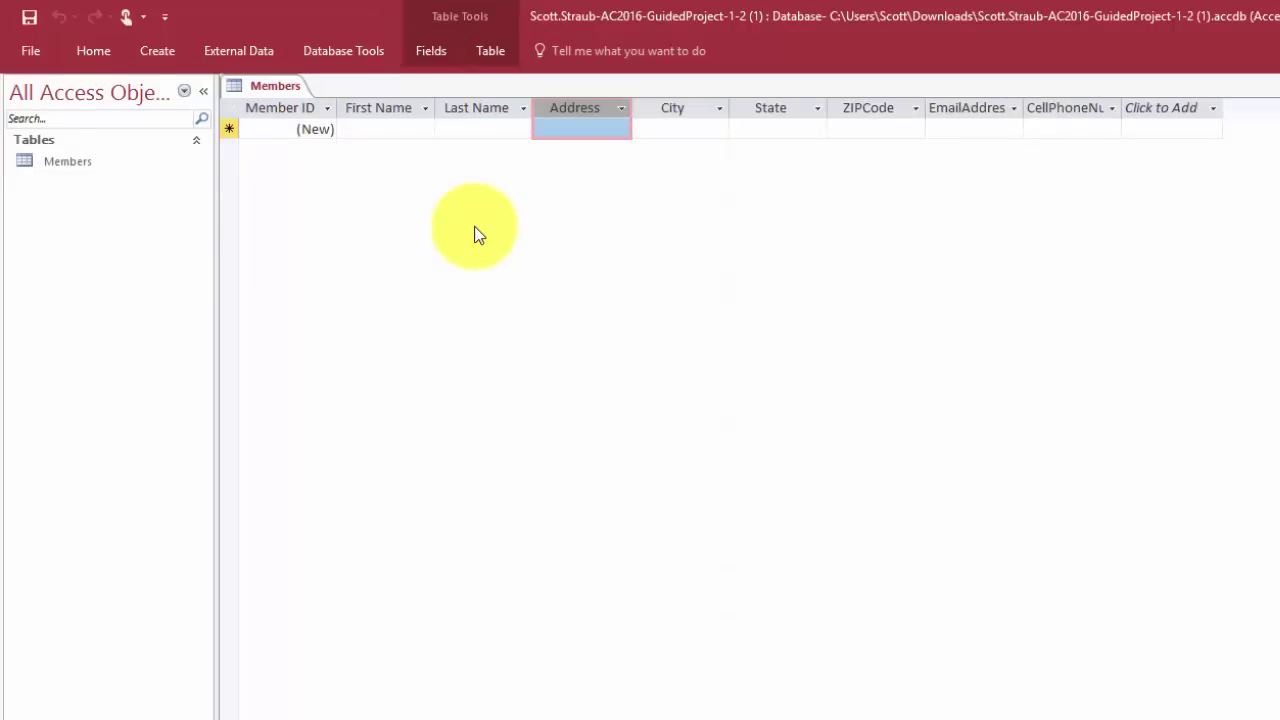
left_click(663, 109)
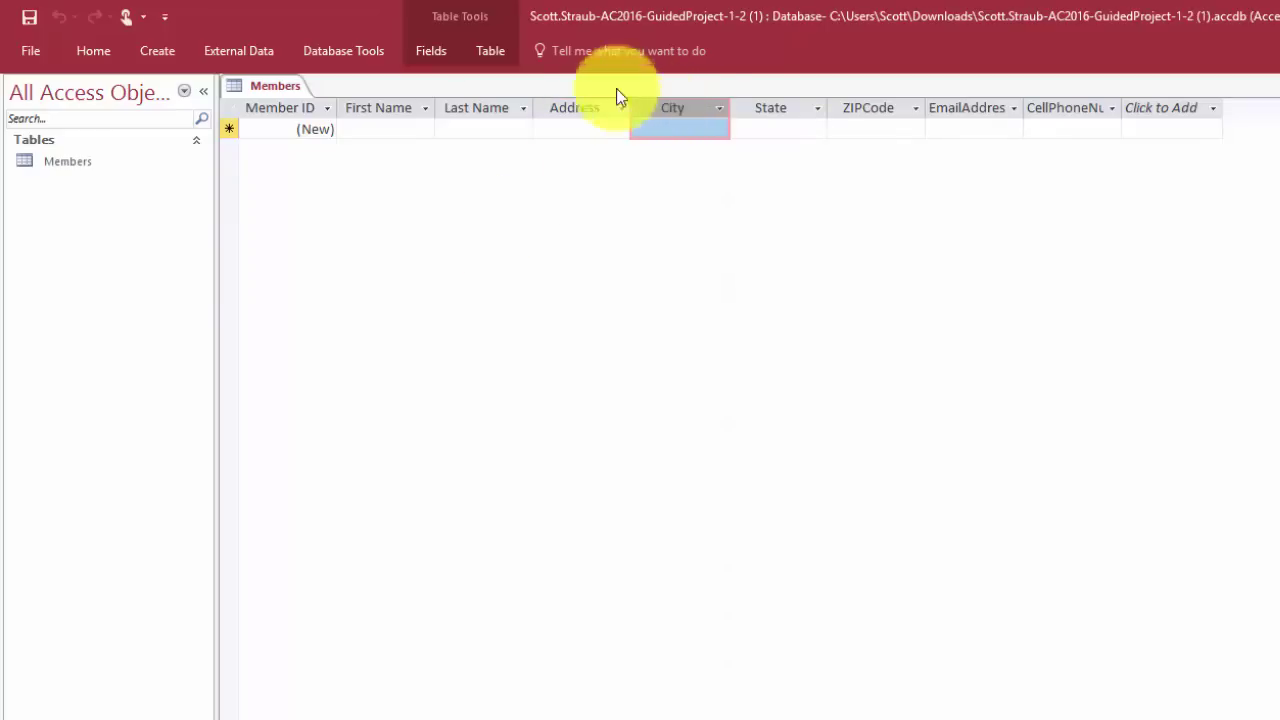
left_click(420, 52)
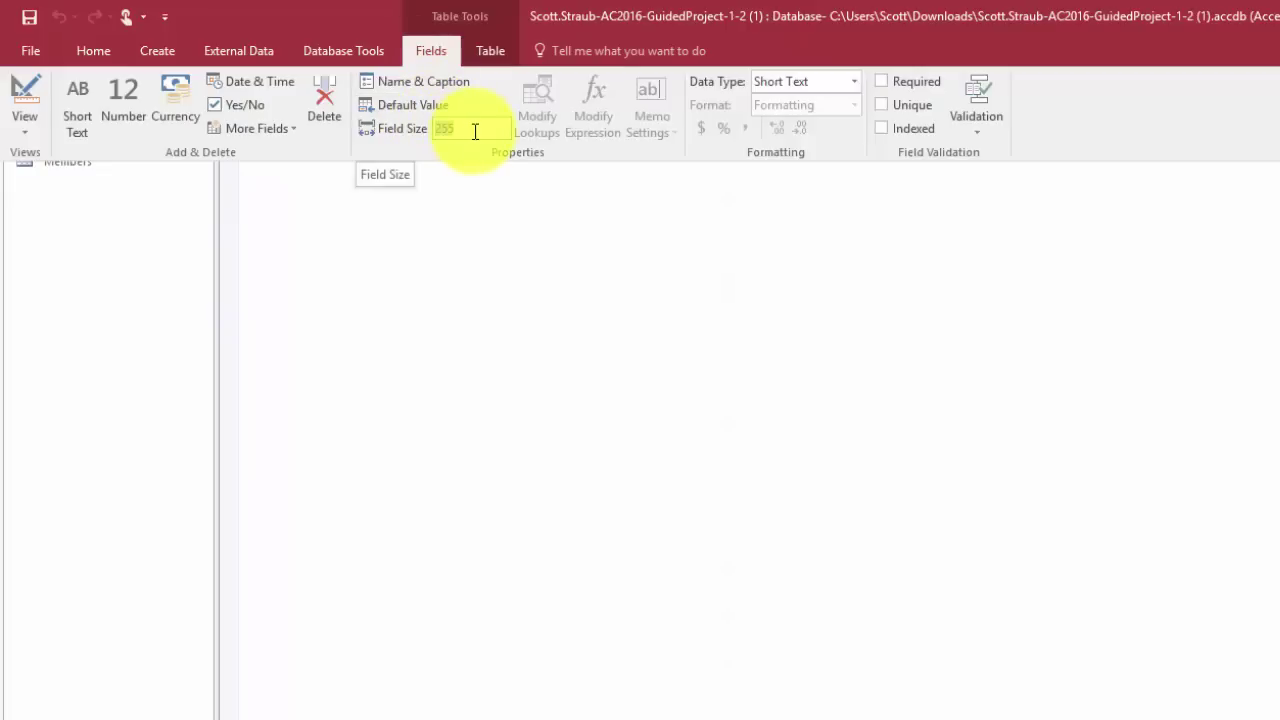
type("25")
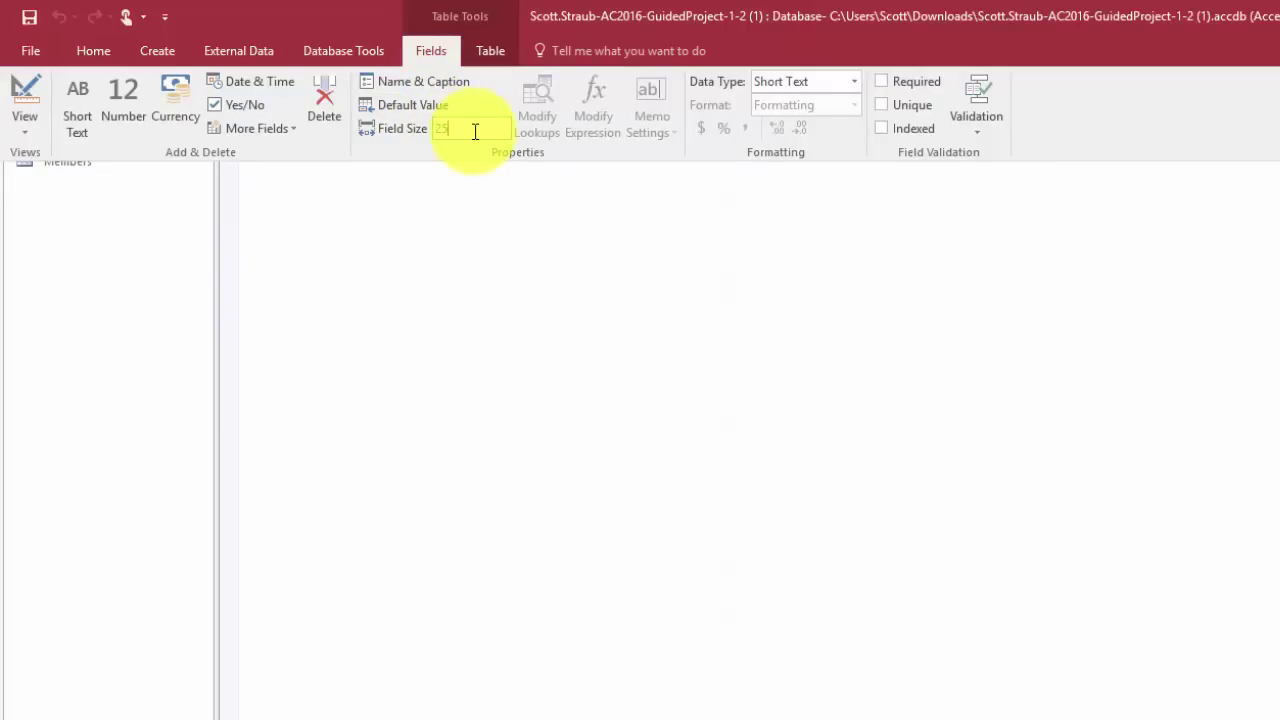
left_click(603, 396)
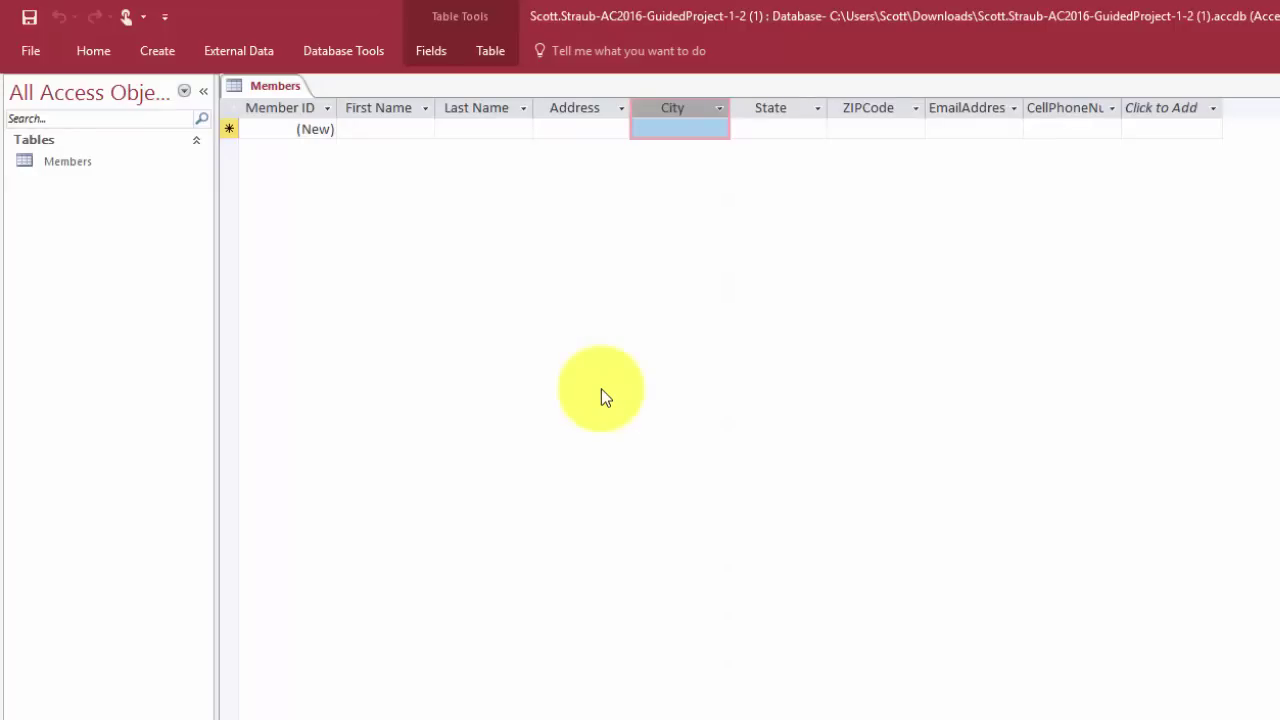
Set the State field size to 2
left_click(768, 110)
left_click(430, 50)
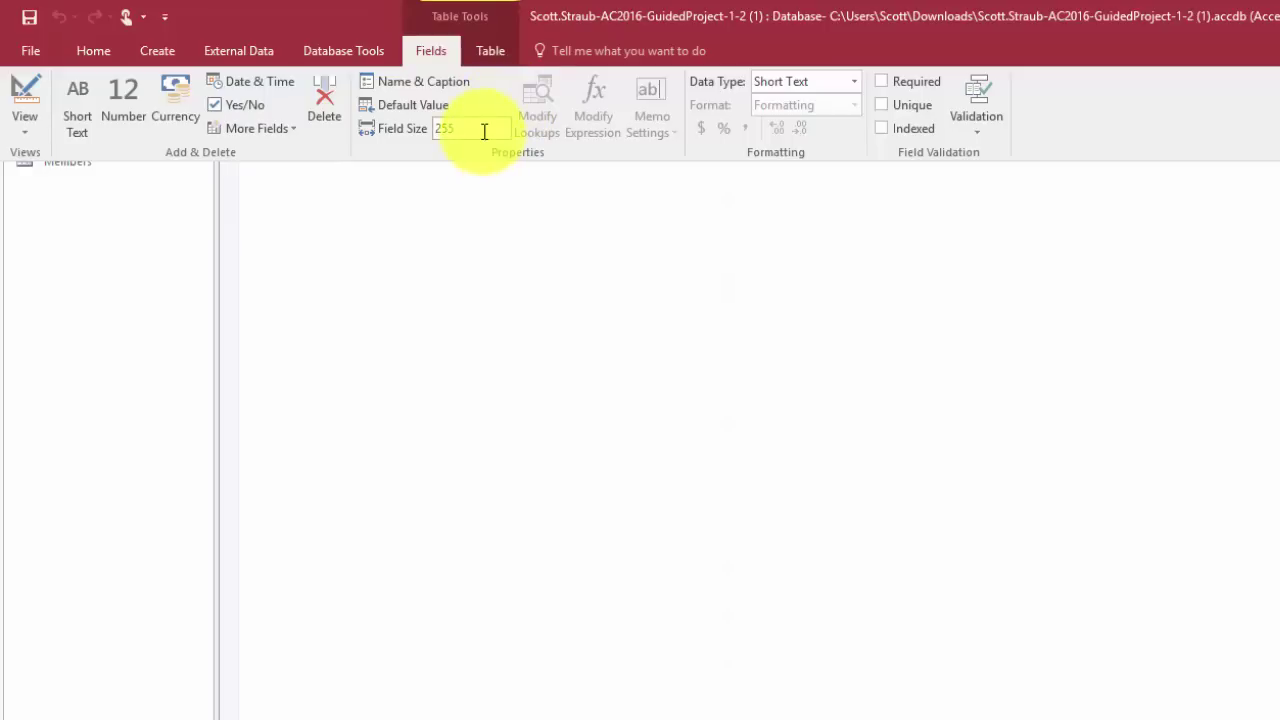
double_click(452, 130)
type("2")
left_click(483, 246)
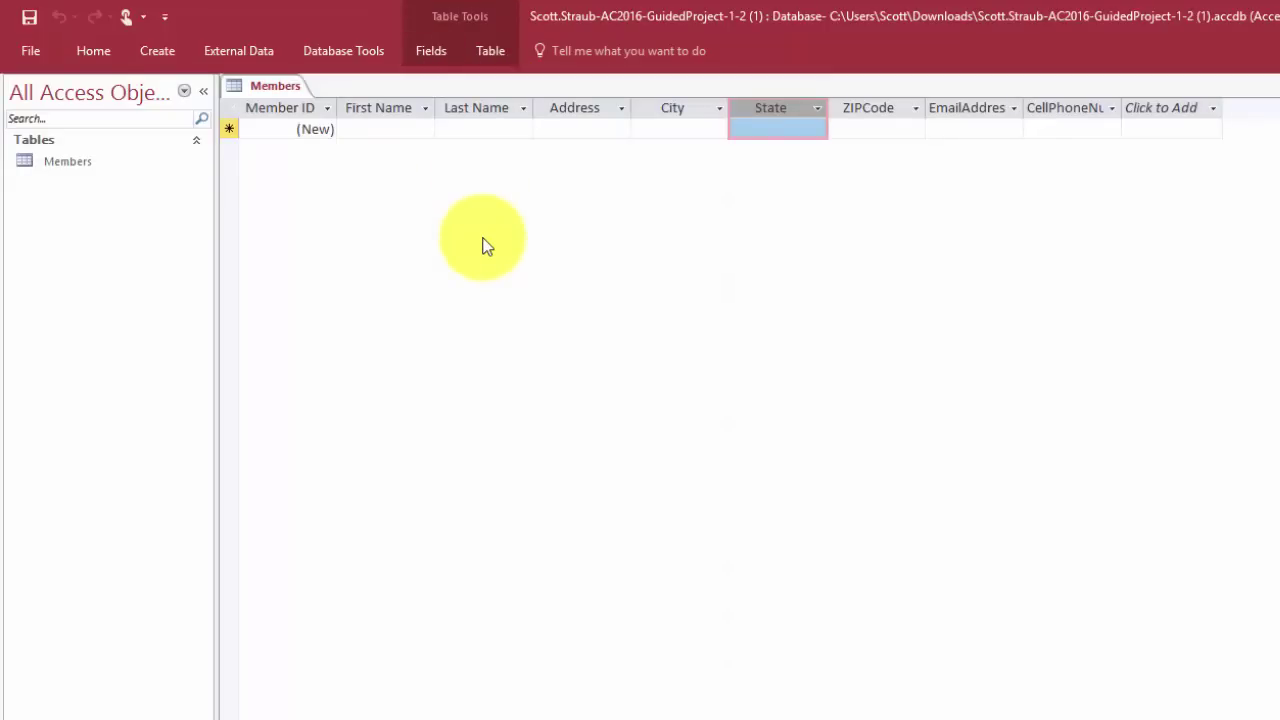
left_click(866, 107)
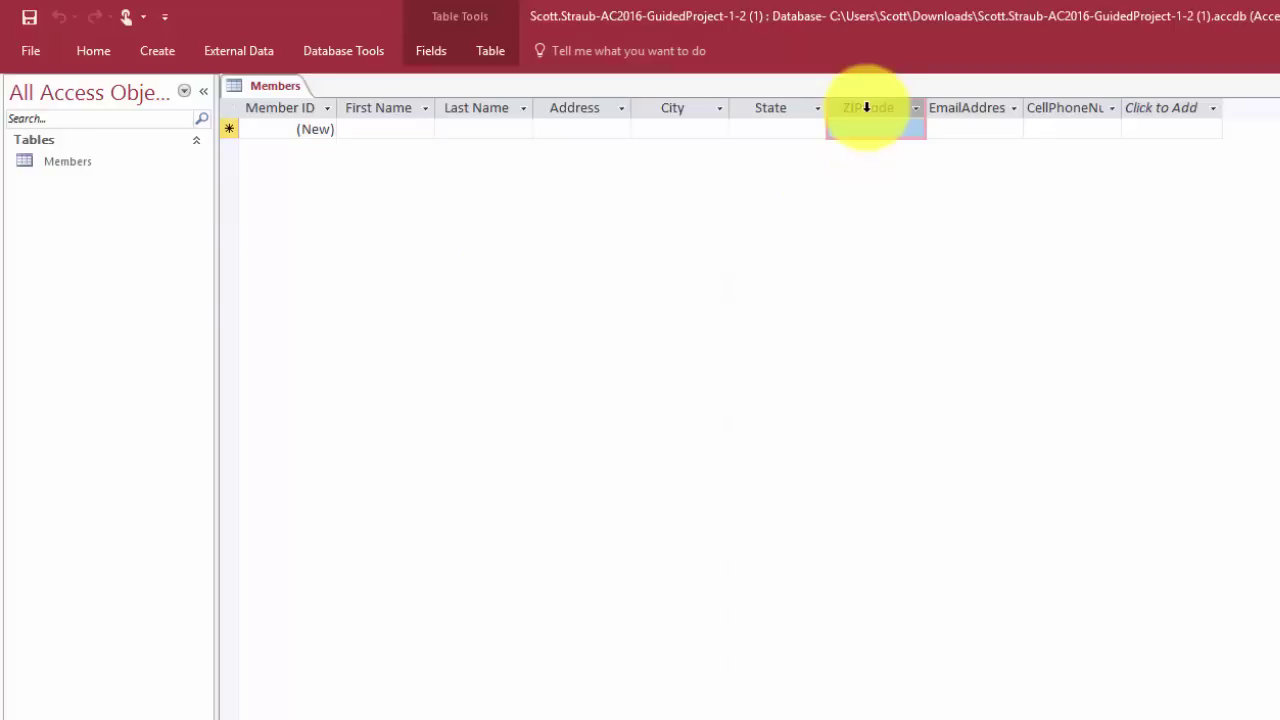
Give the ZIPCode field the caption 'ZIP'
left_click(439, 54)
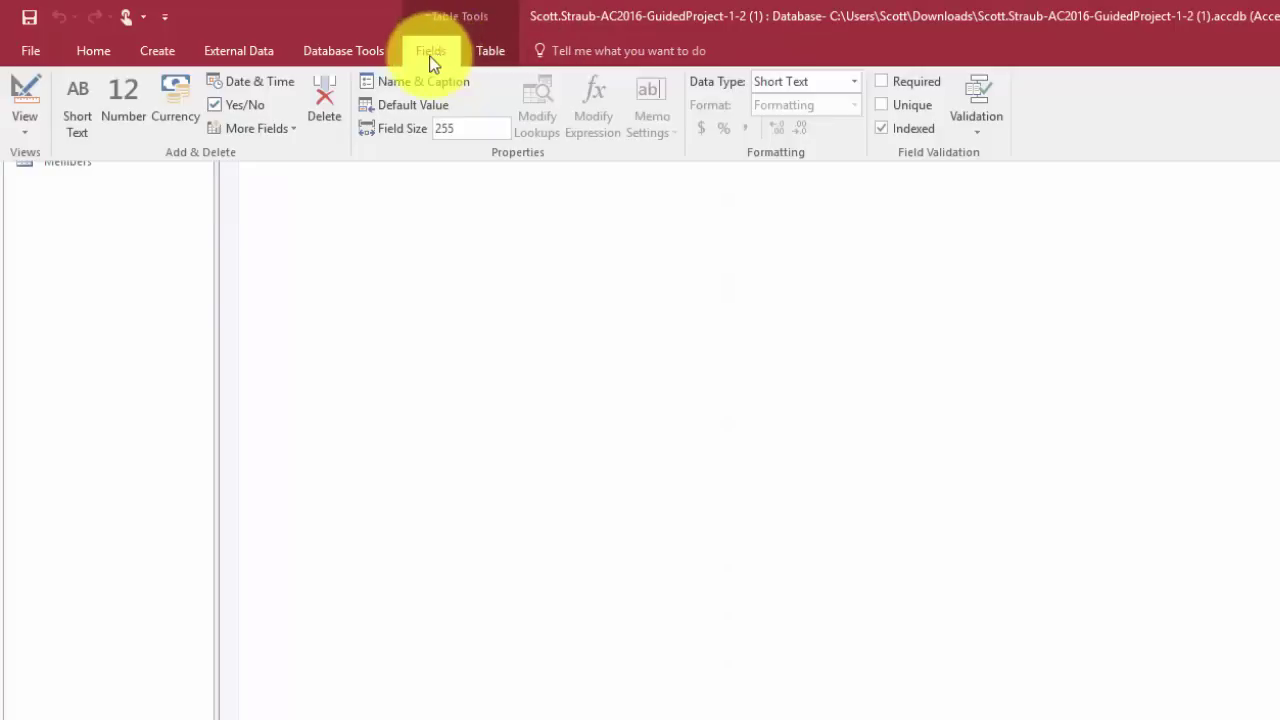
left_click(391, 93)
left_click(897, 529)
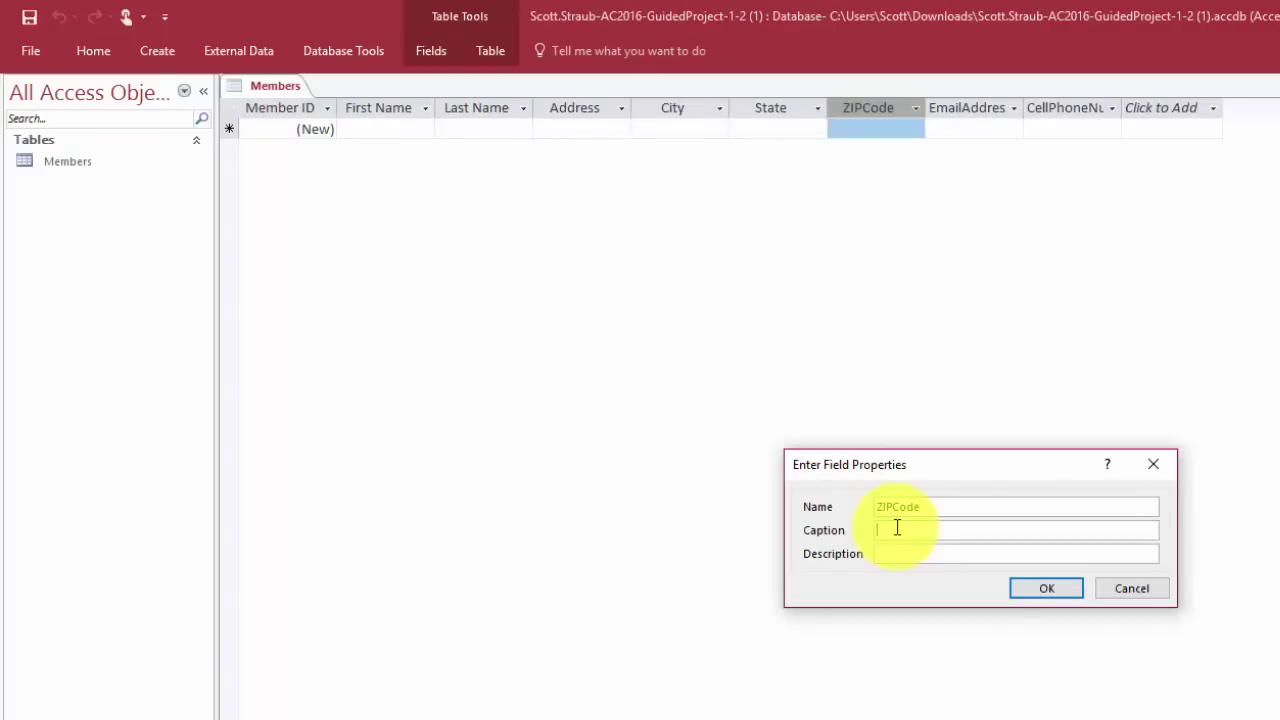
type("ZIP")
left_click(1050, 592)
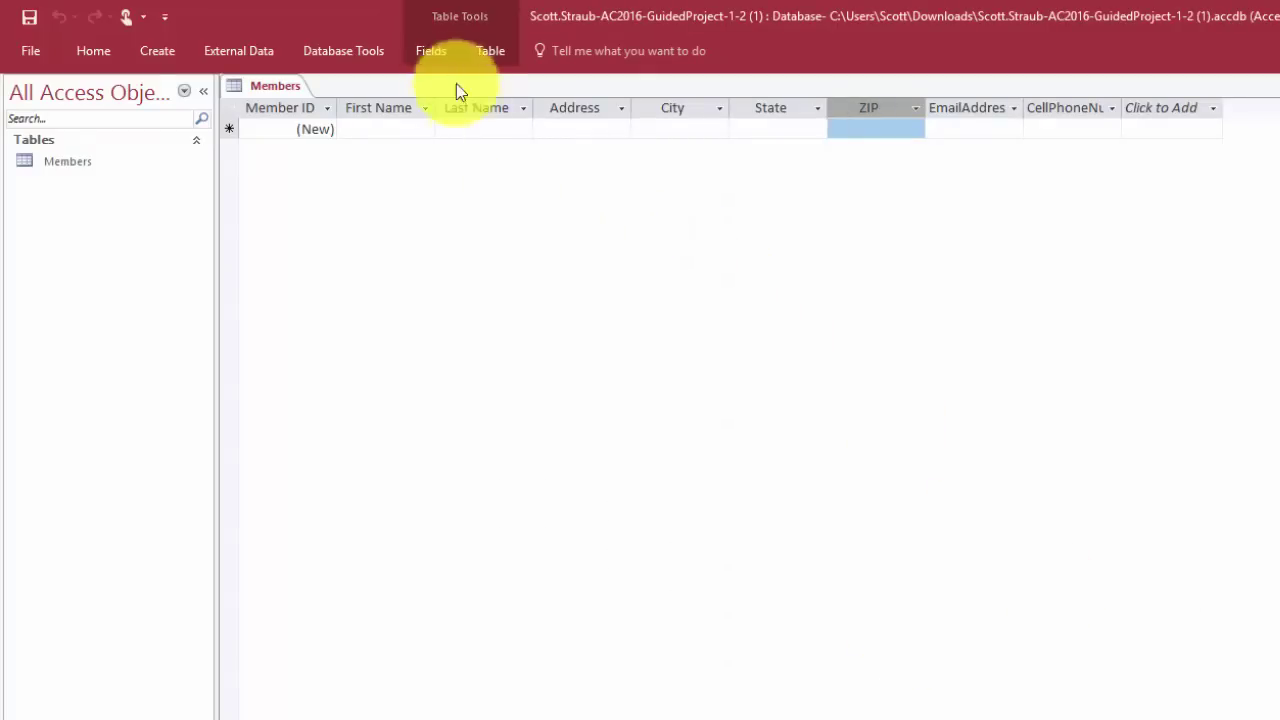
Change the ZIPCode field size from 255 to 5
left_click(428, 53)
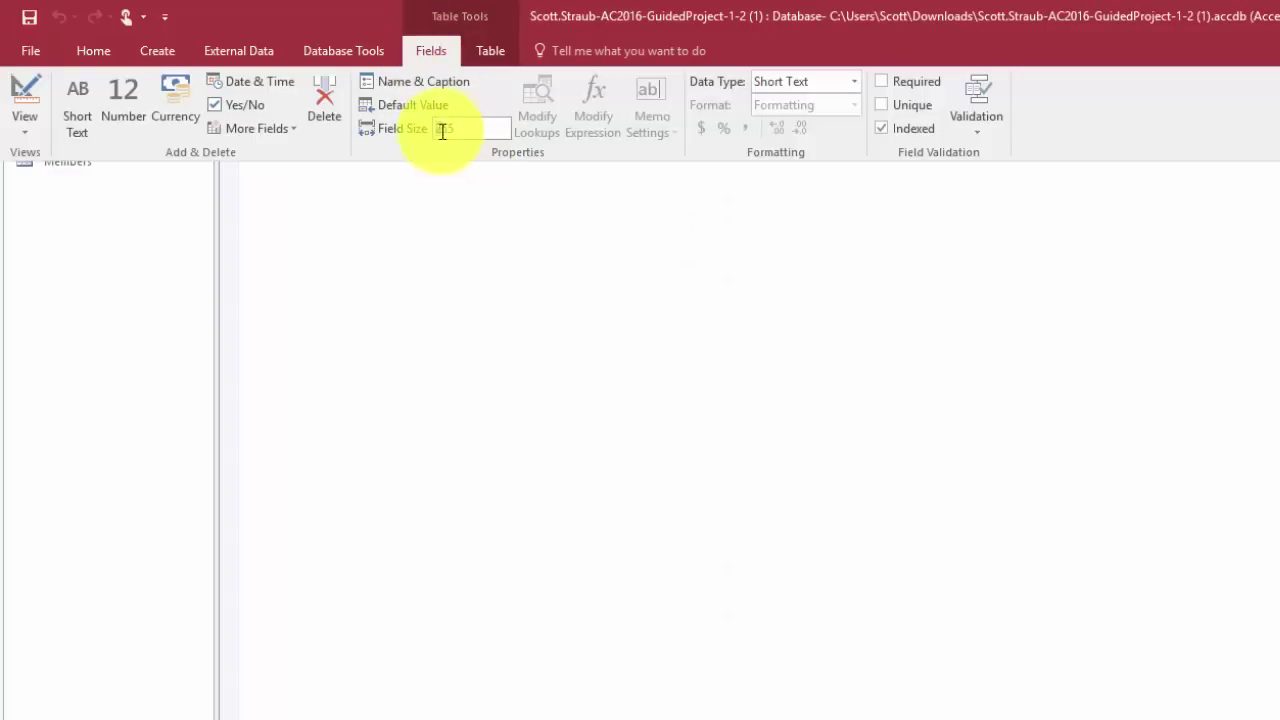
left_click_drag(442, 131, 471, 127)
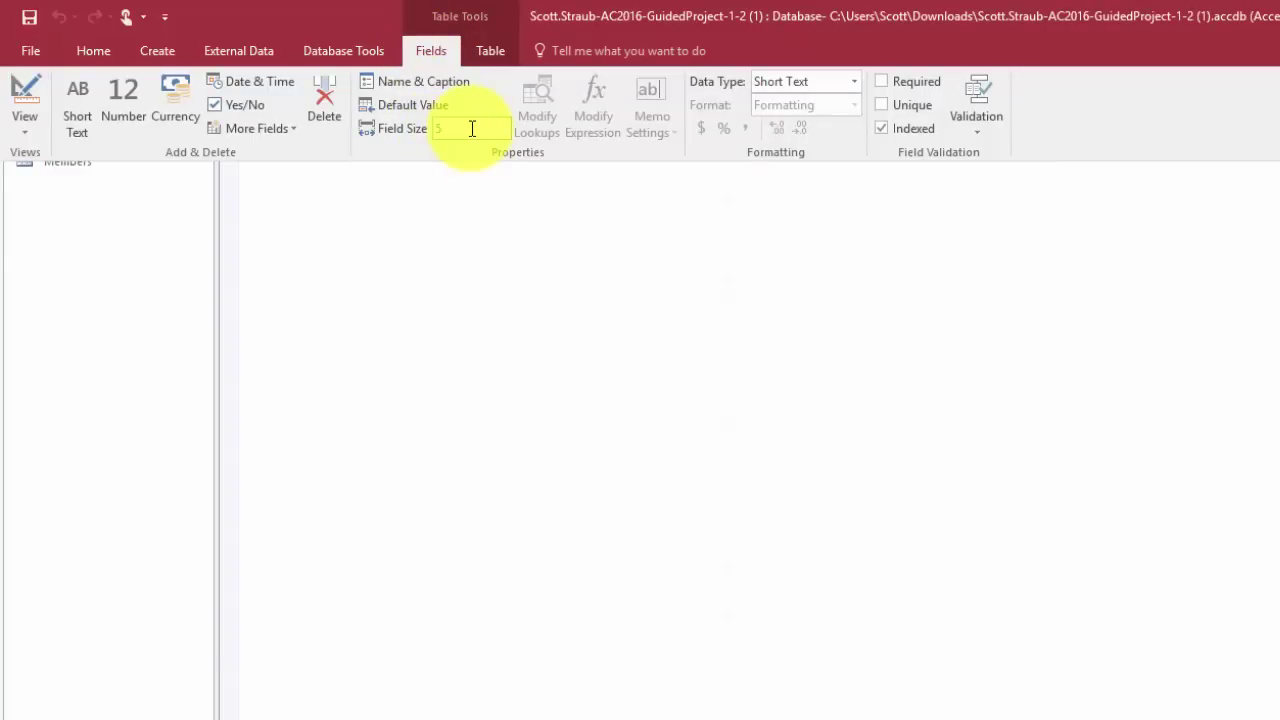
type("5")
left_click(502, 368)
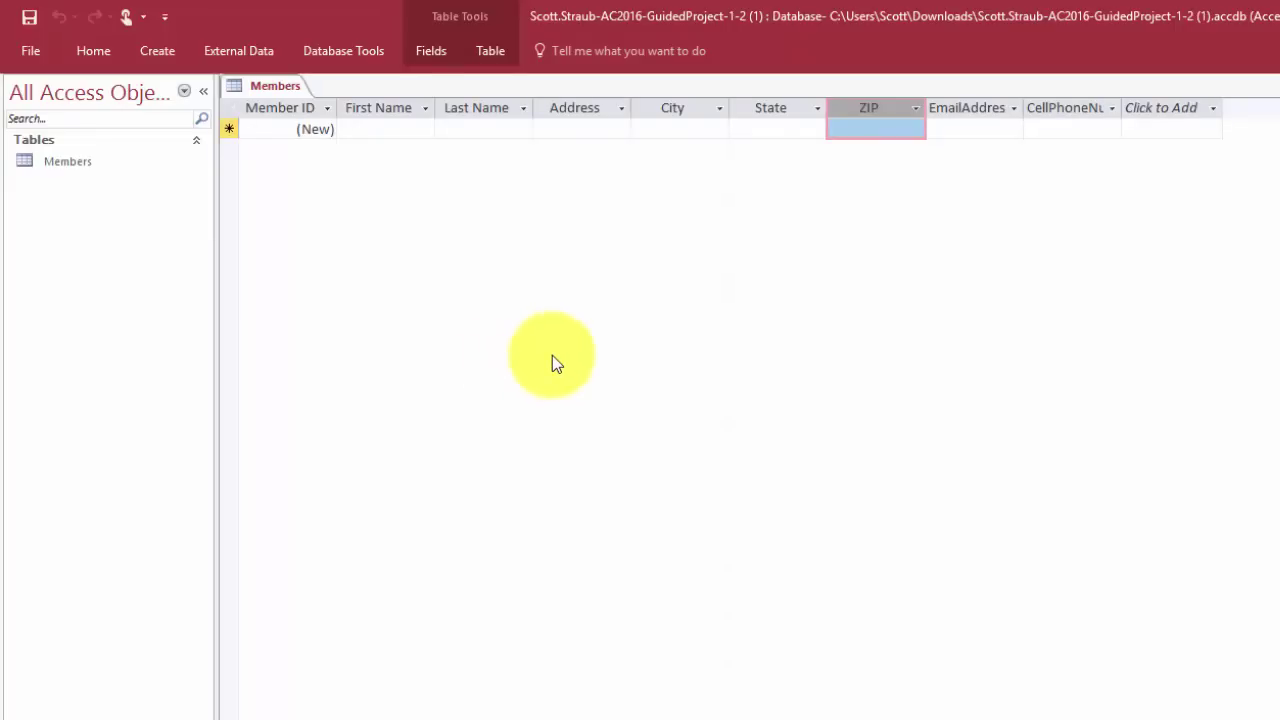
Caption the EmailAddress field 'Email' using the Name & Caption field command
left_click(969, 107)
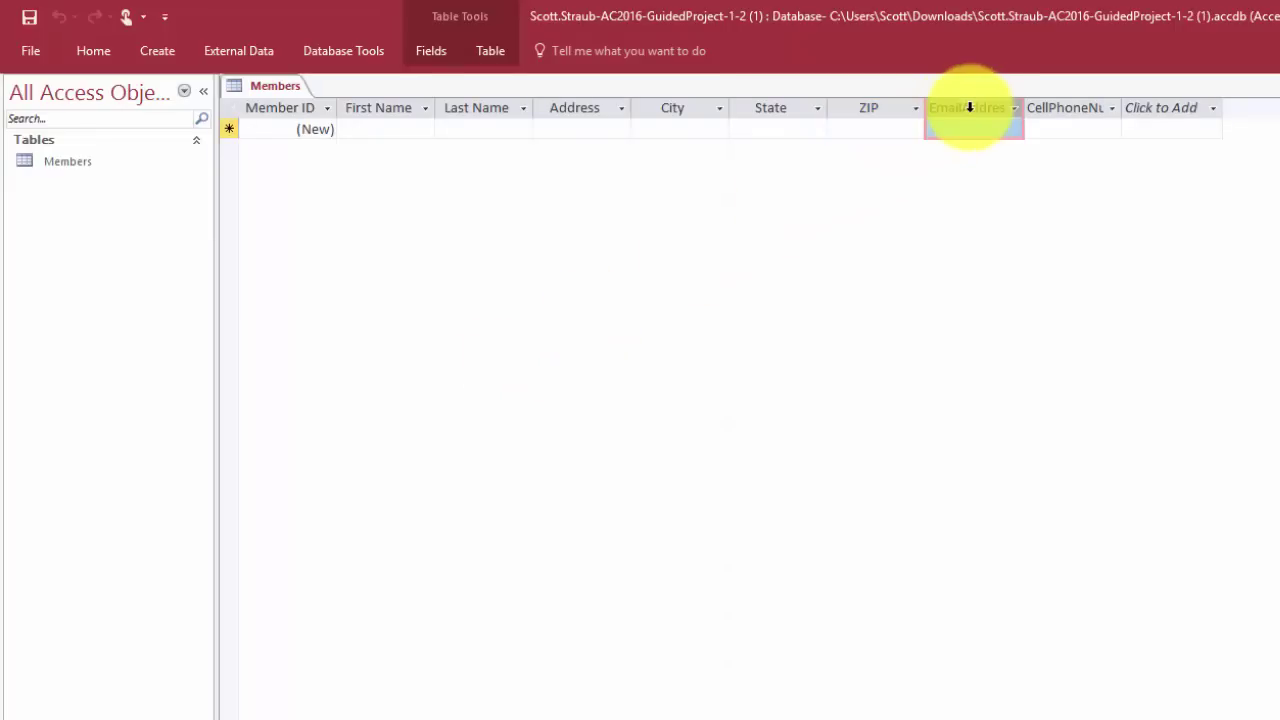
left_click(430, 51)
left_click(425, 87)
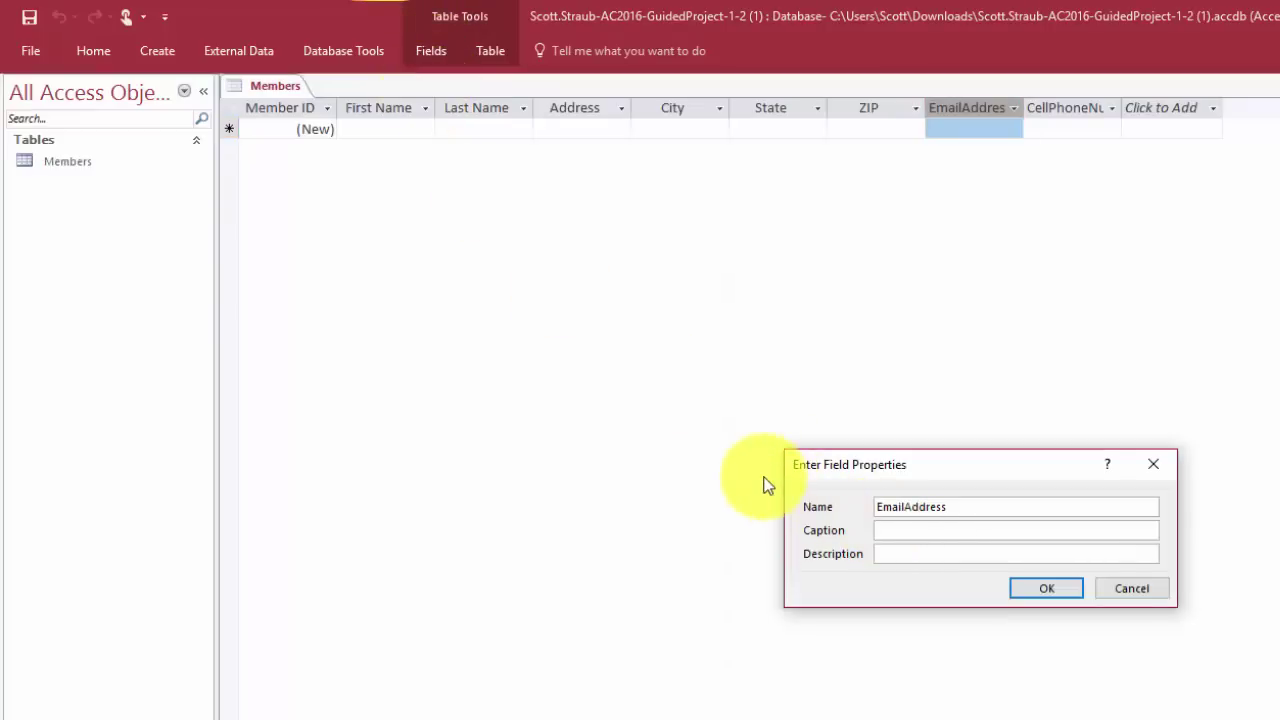
type("Email")
left_click(1044, 594)
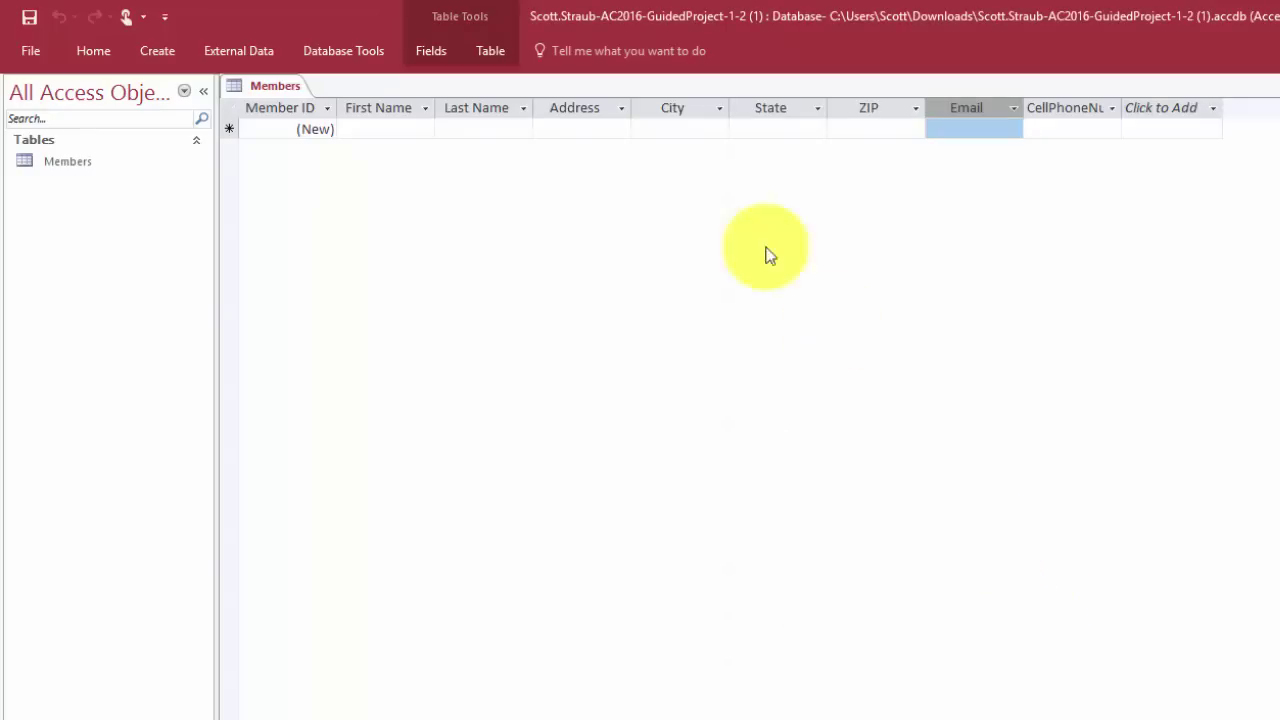
left_click(433, 56)
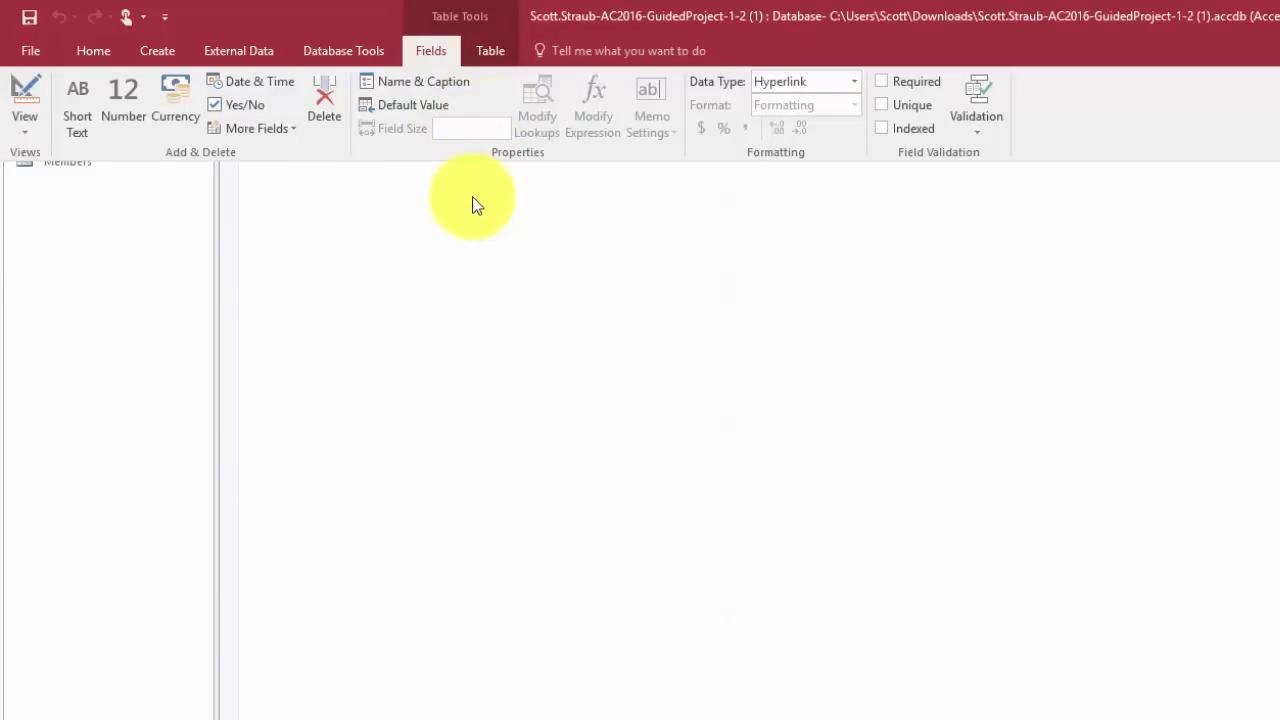
left_click(437, 52)
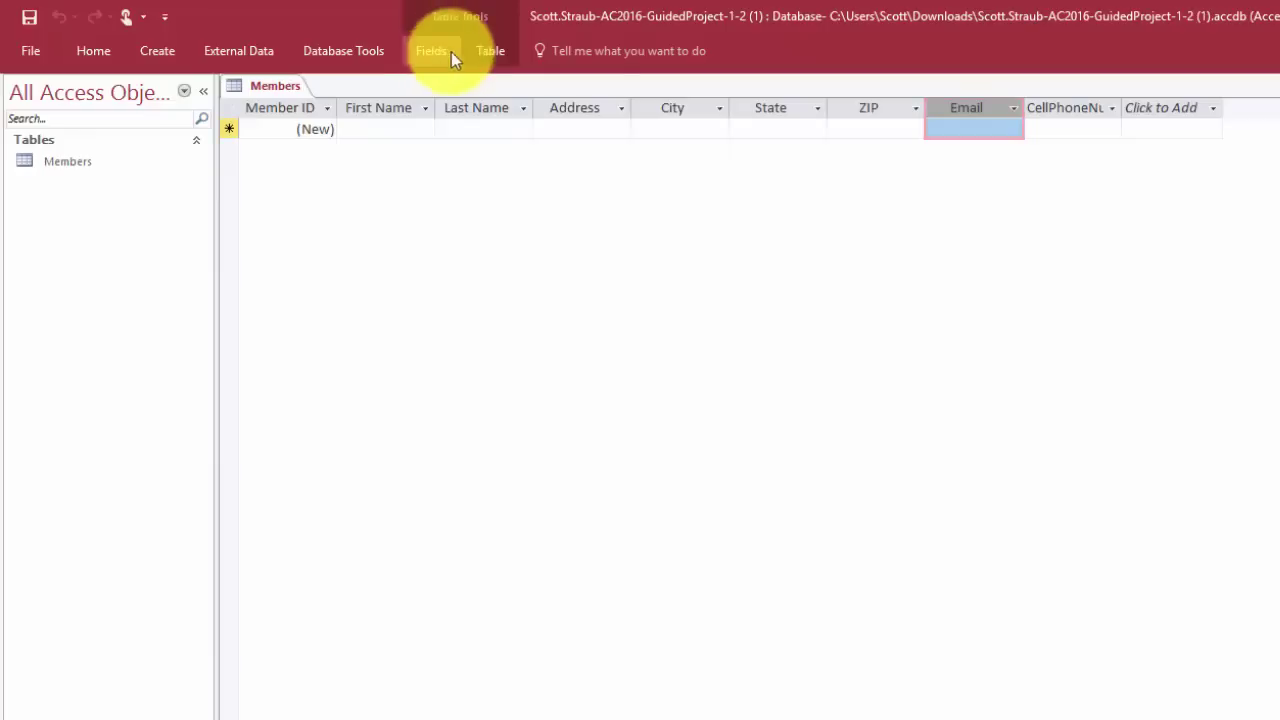
Give the CellPhoneNumber field the caption 'Cell Phone'
left_click(1068, 106)
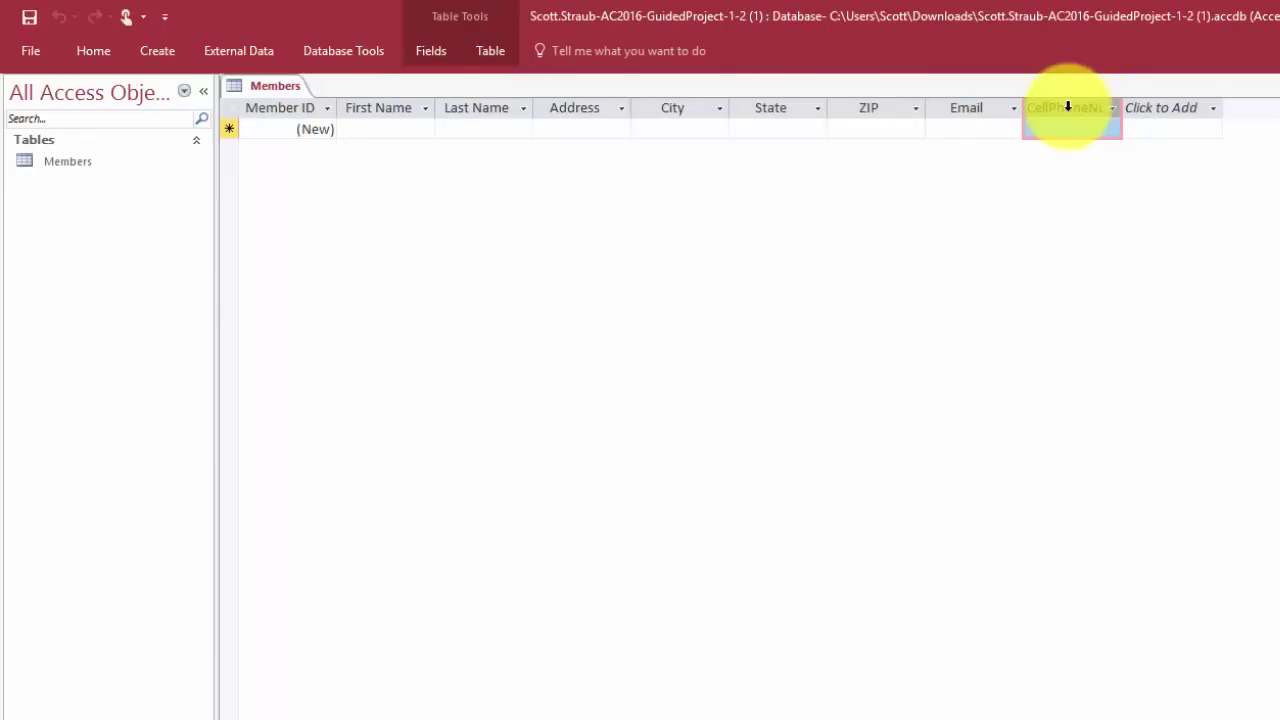
left_click(444, 51)
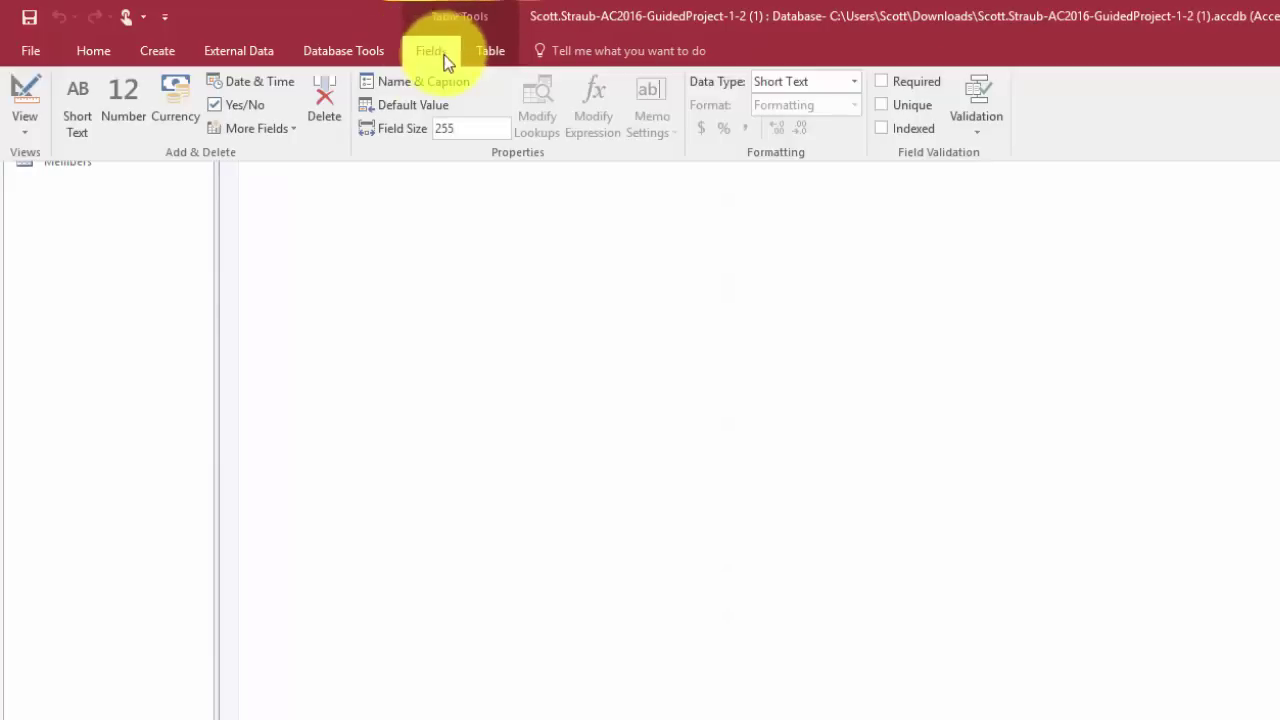
left_click(444, 53)
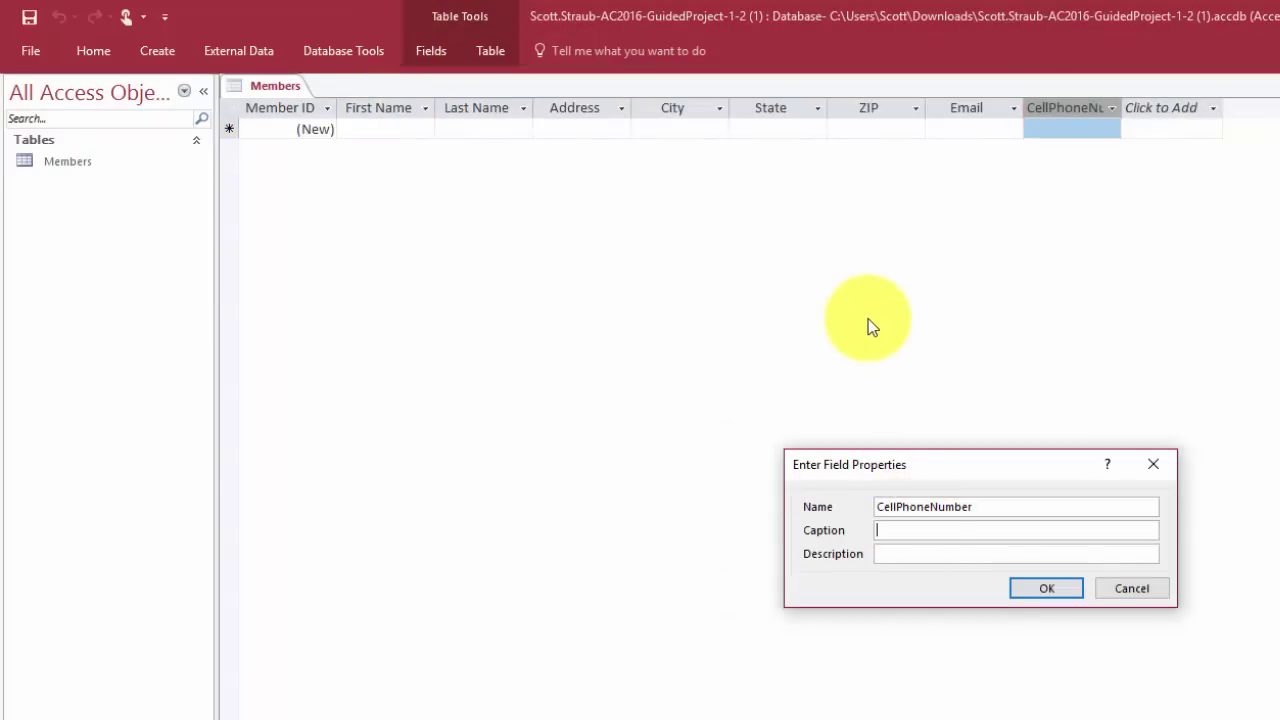
type("Cell Phone")
left_click(1045, 589)
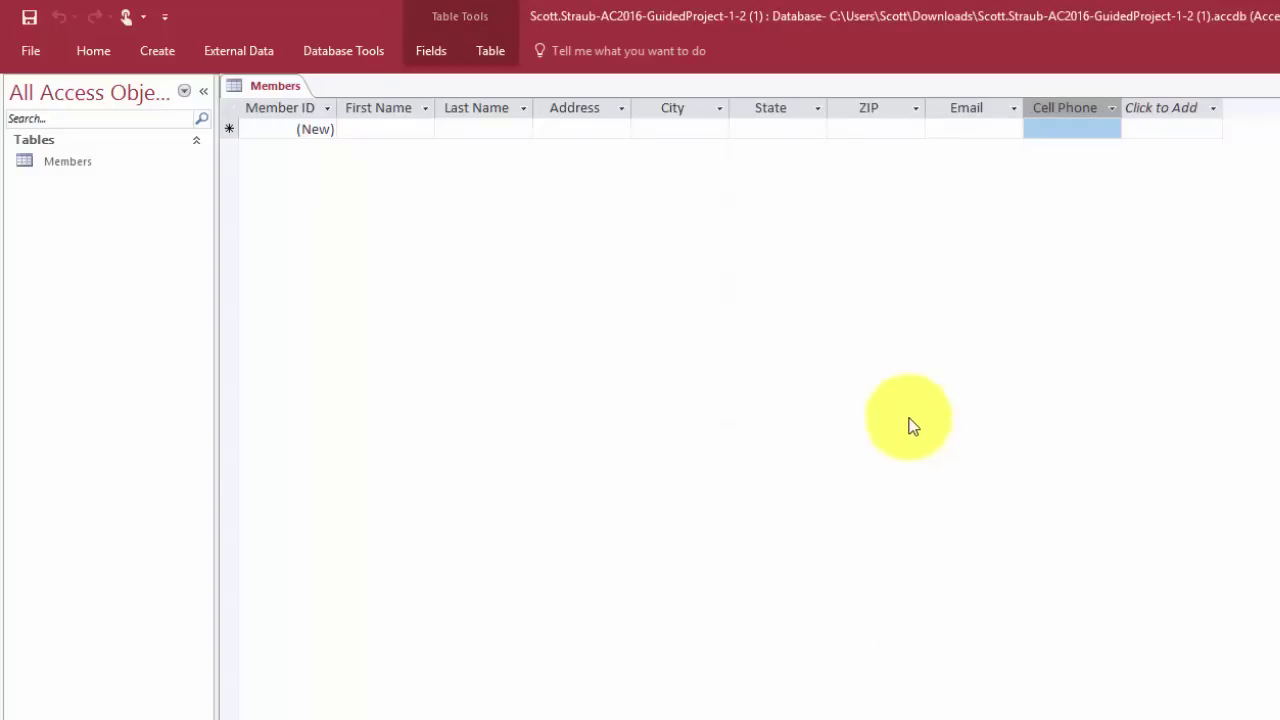
Change the Cell Phone field size from 255 to 12
left_click(434, 50)
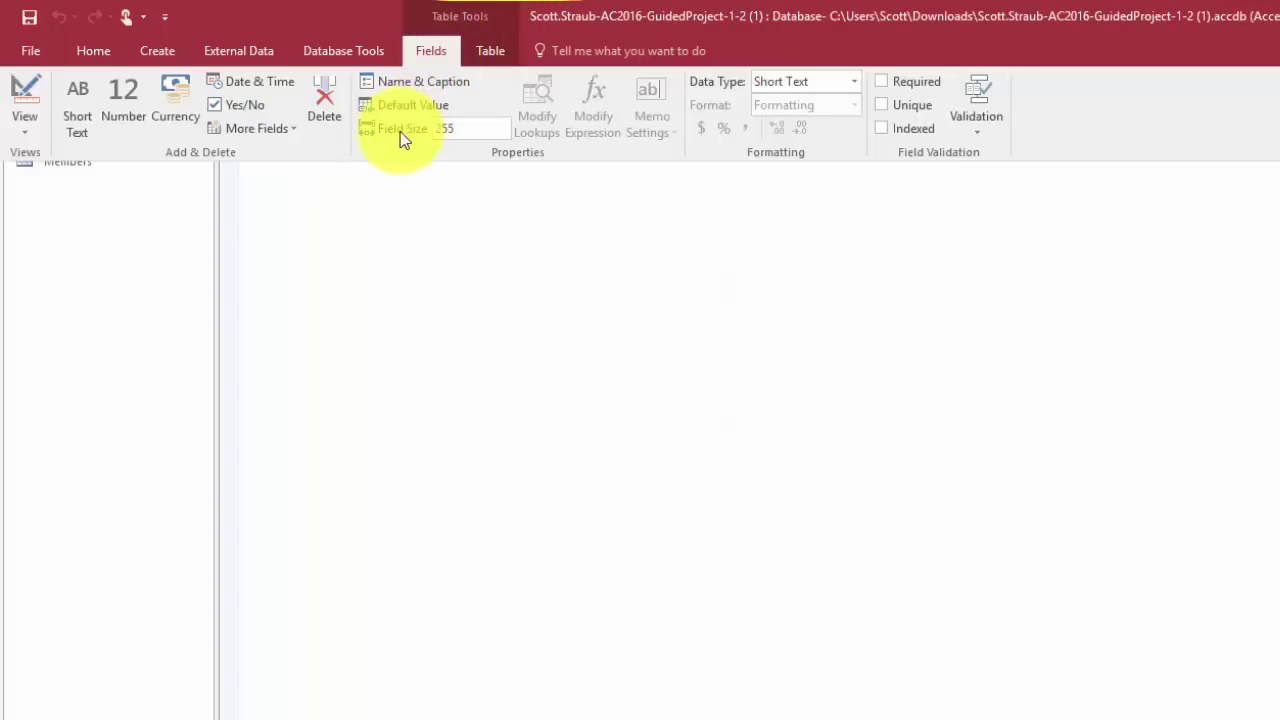
left_click_drag(428, 129, 459, 131)
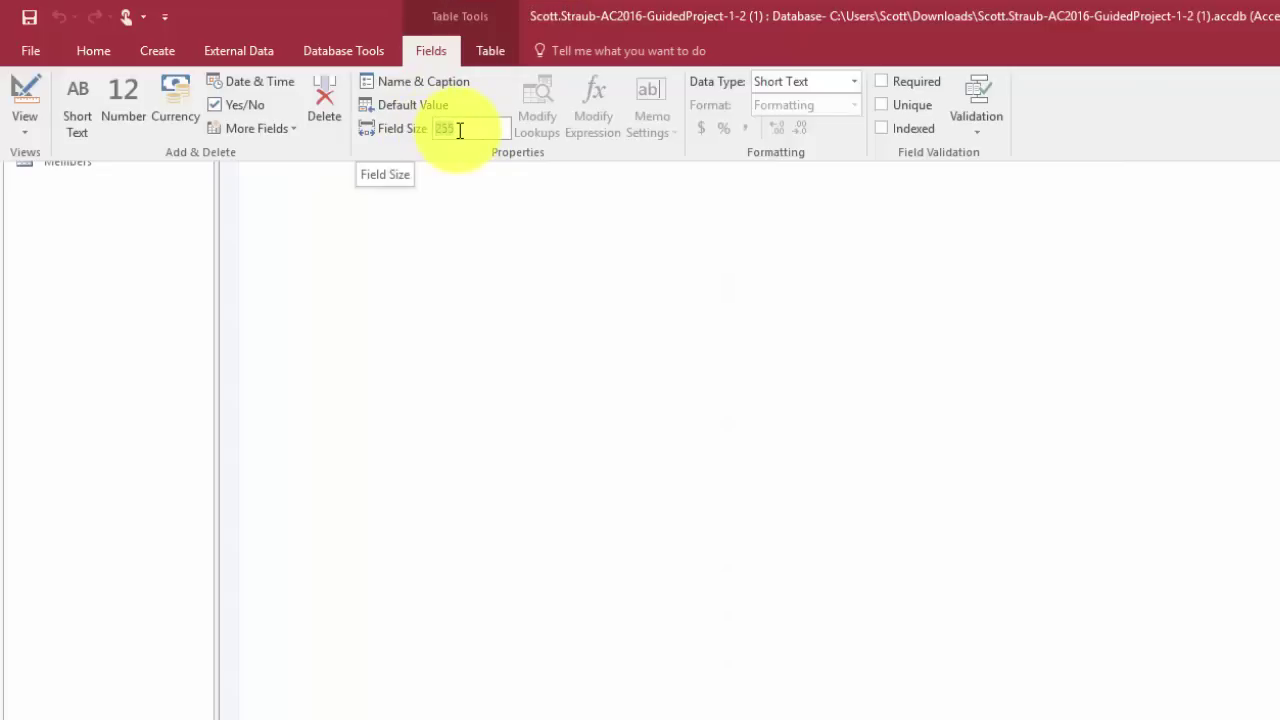
type("12")
left_click(550, 337)
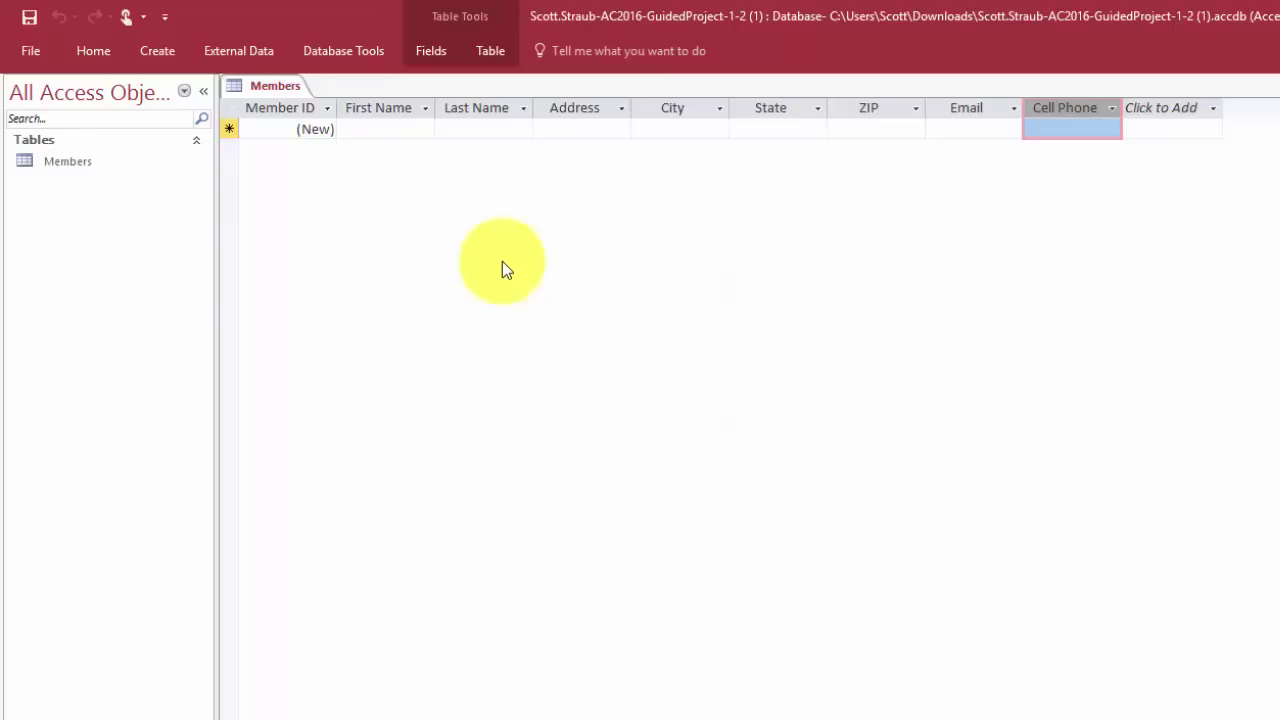
left_click(29, 54)
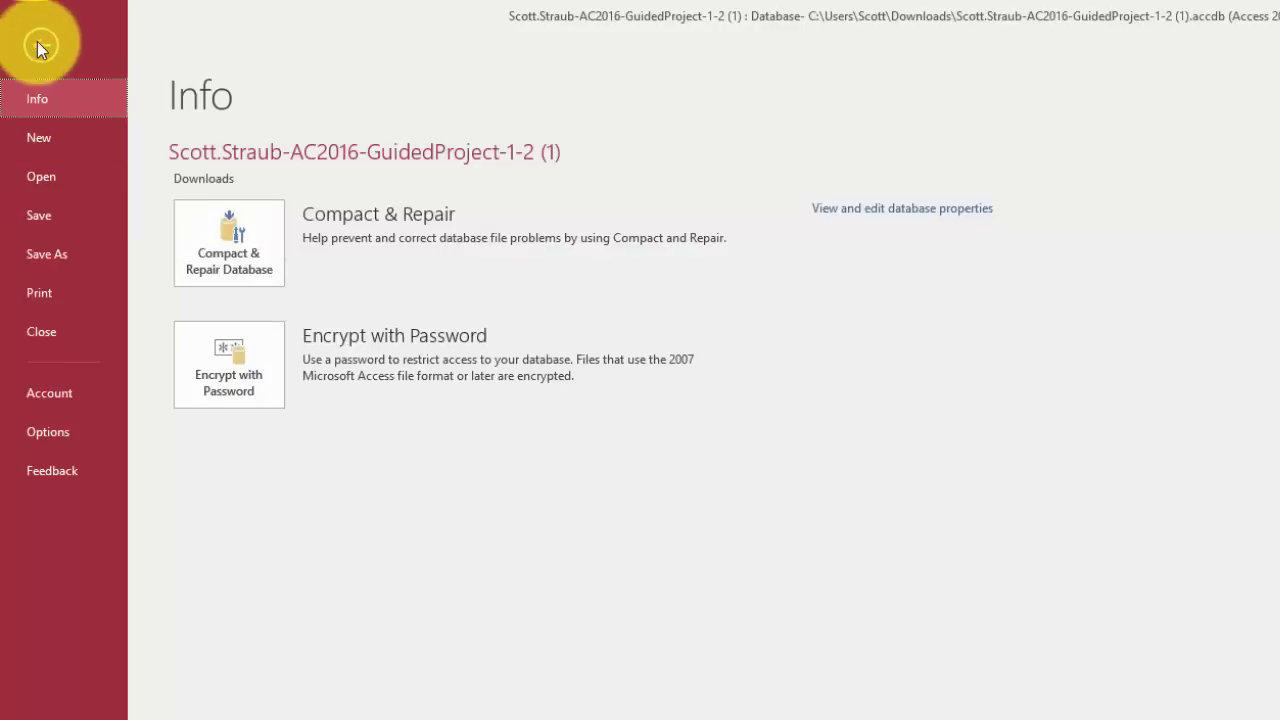
left_click(40, 44)
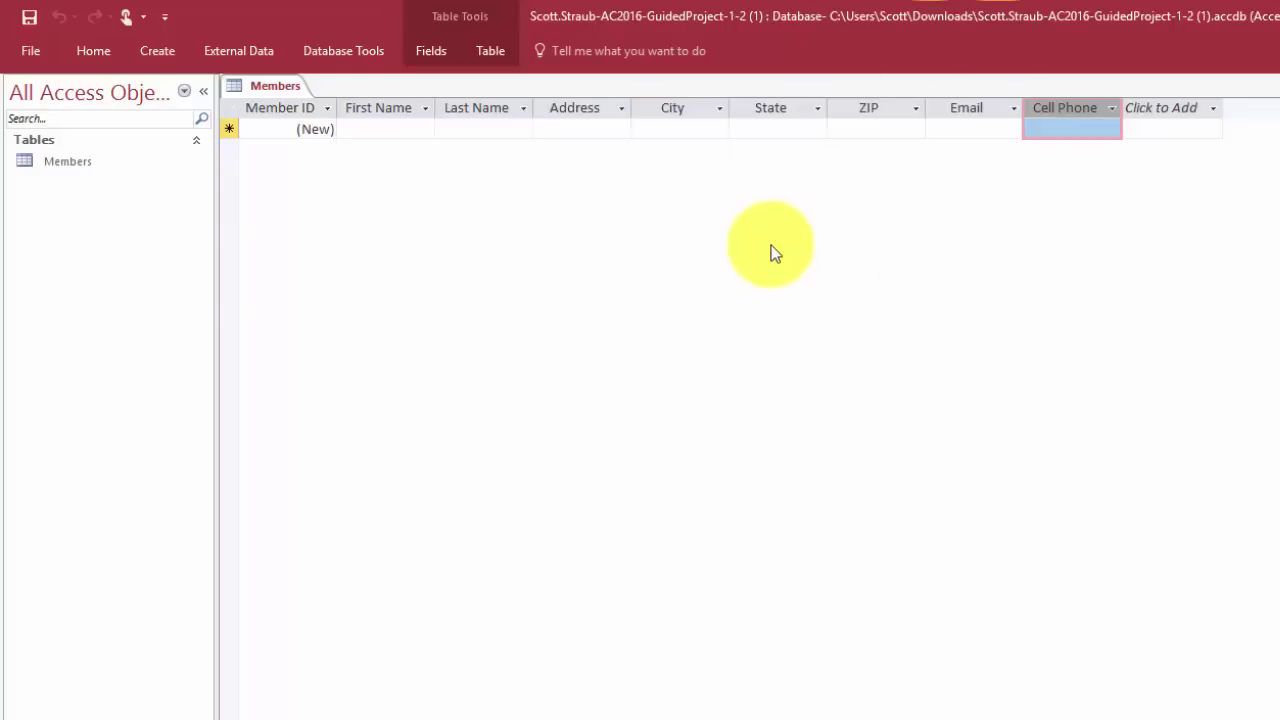
Start the first record with the member's first name, last name and street address
left_click(398, 130)
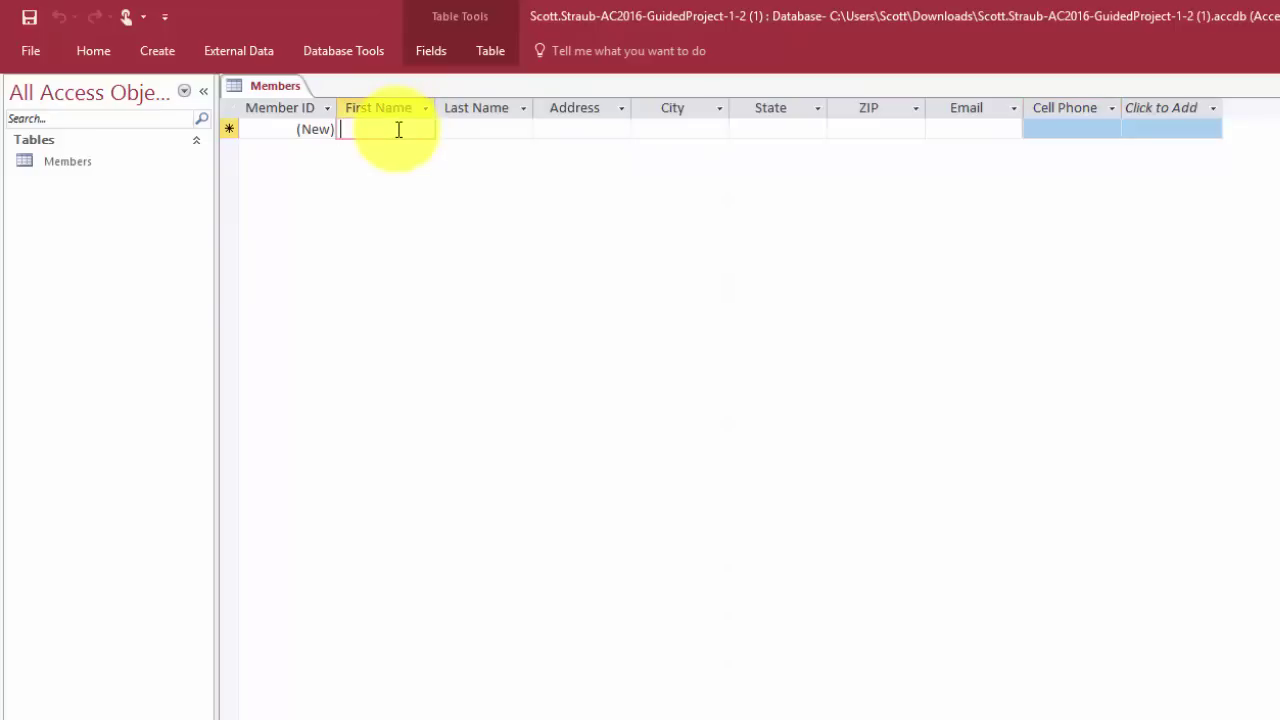
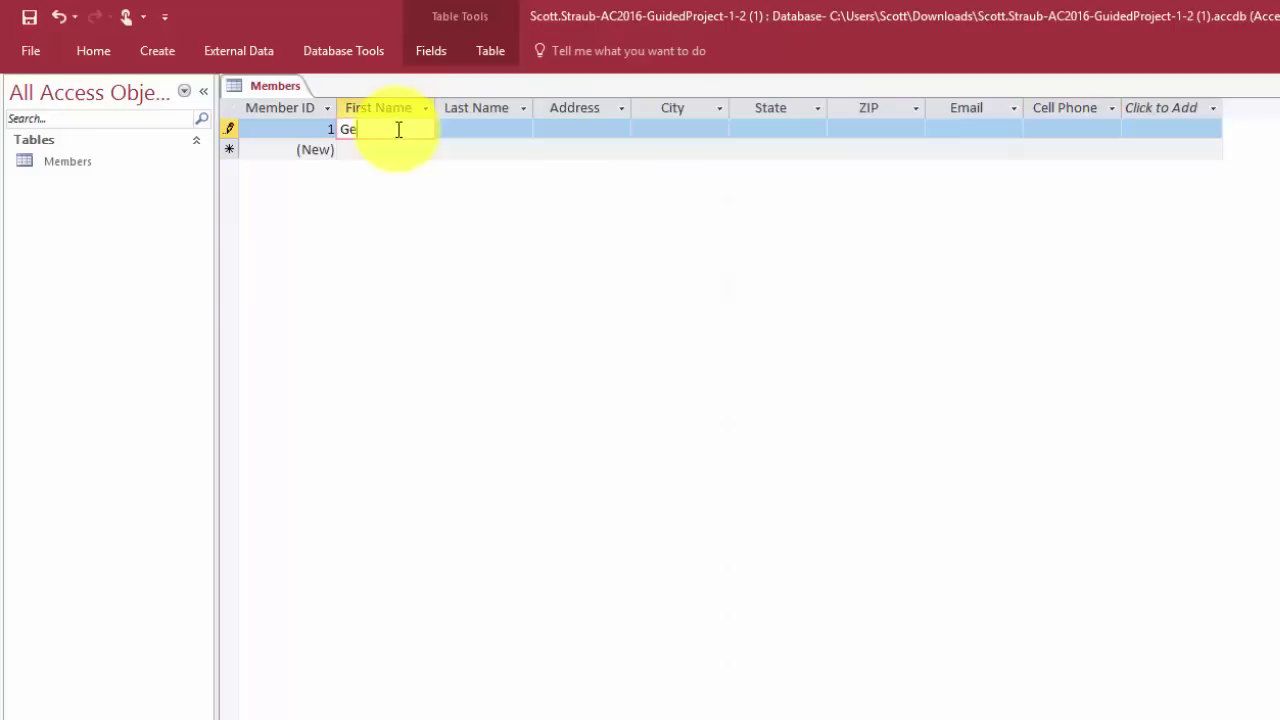
key("Tab")
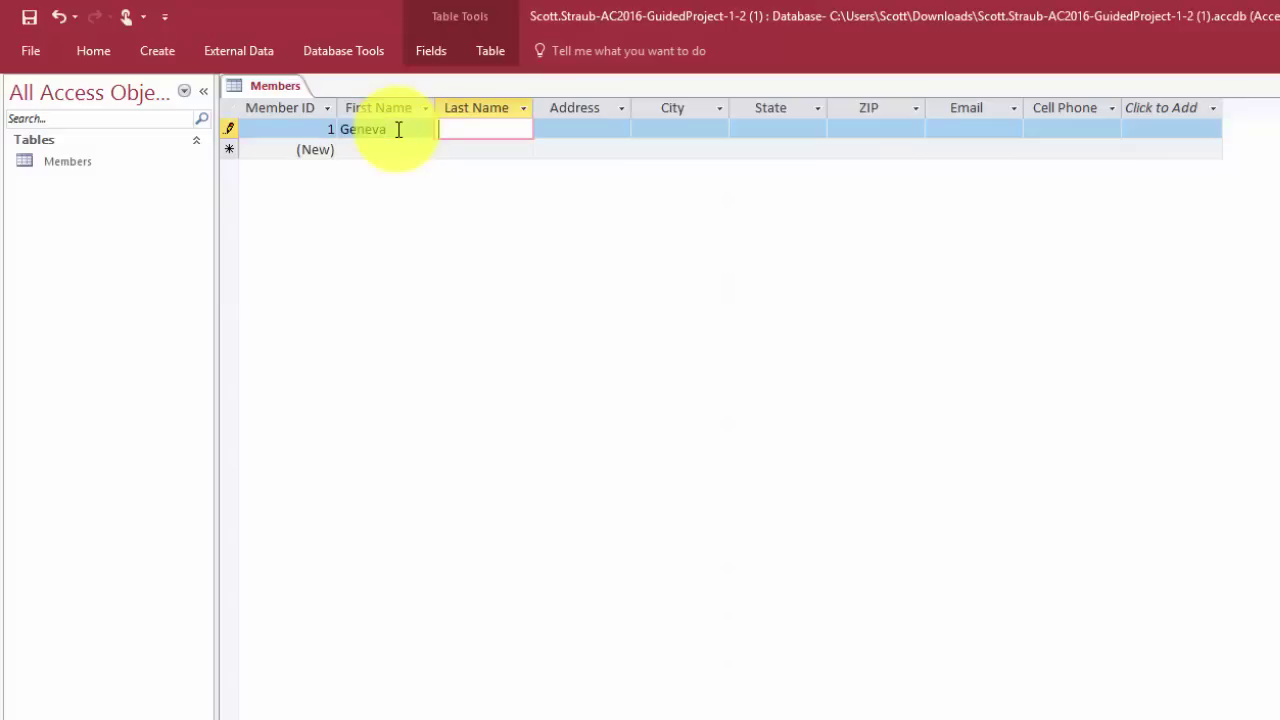
key("Tab")
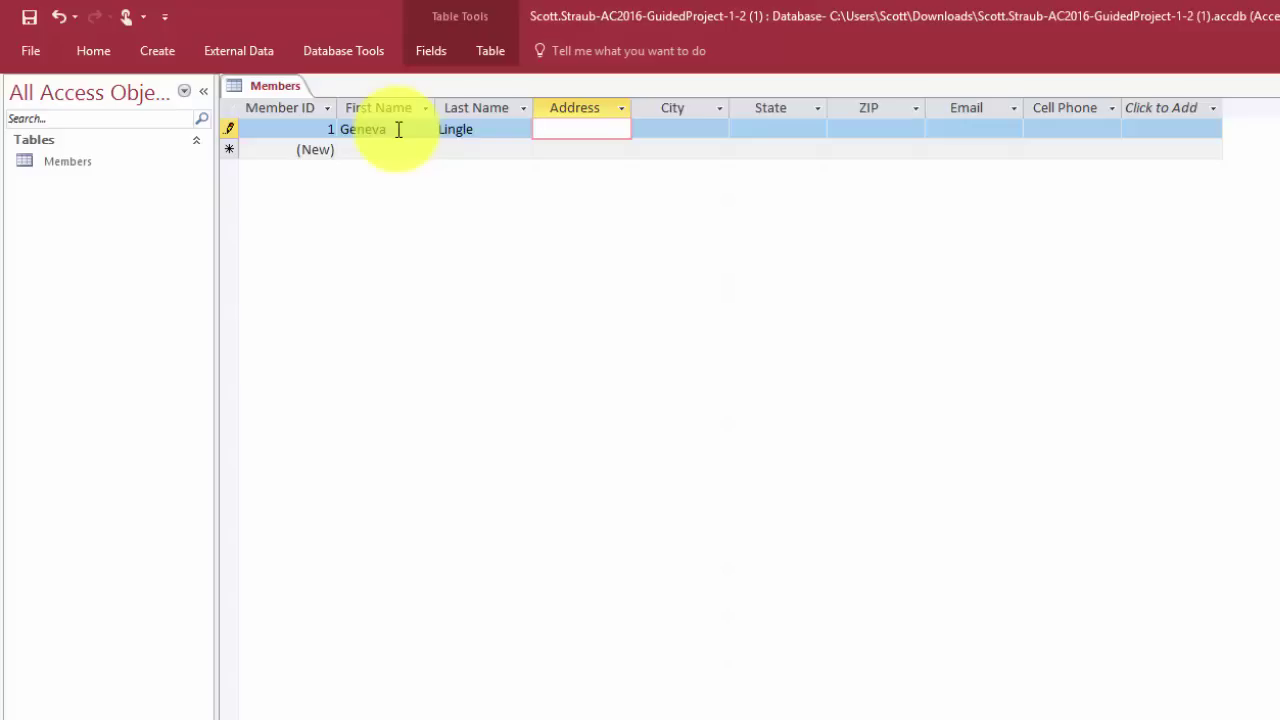
key("Tab")
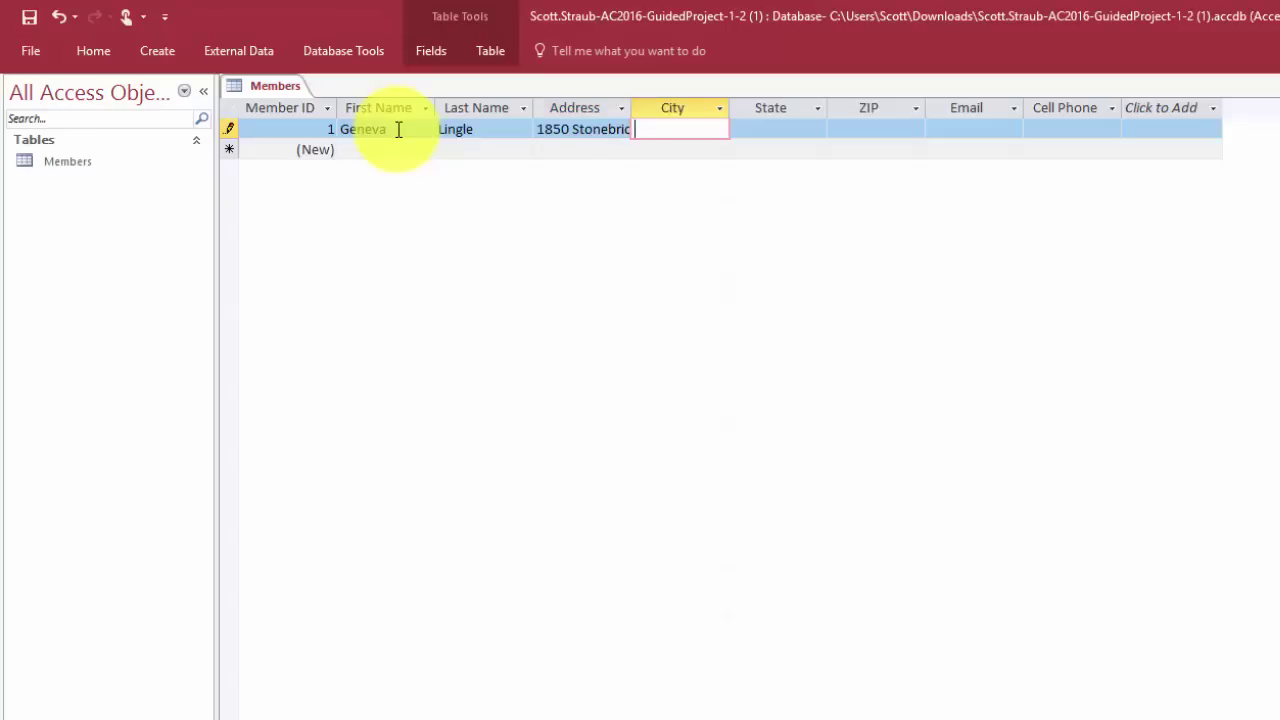
Fill in the first member's city, state, ZIP, e-mail and cell phone, then save the record
type("Cameron Park")
key("Tab")
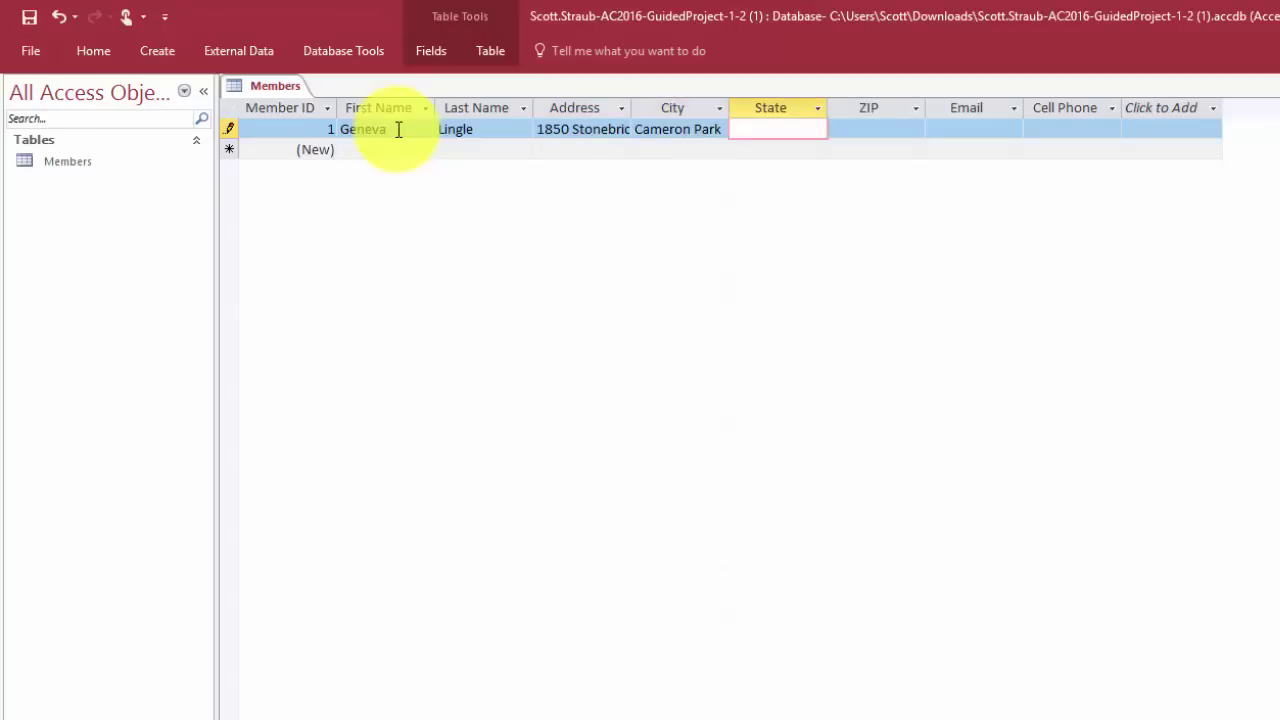
type("CA")
key("Tab")
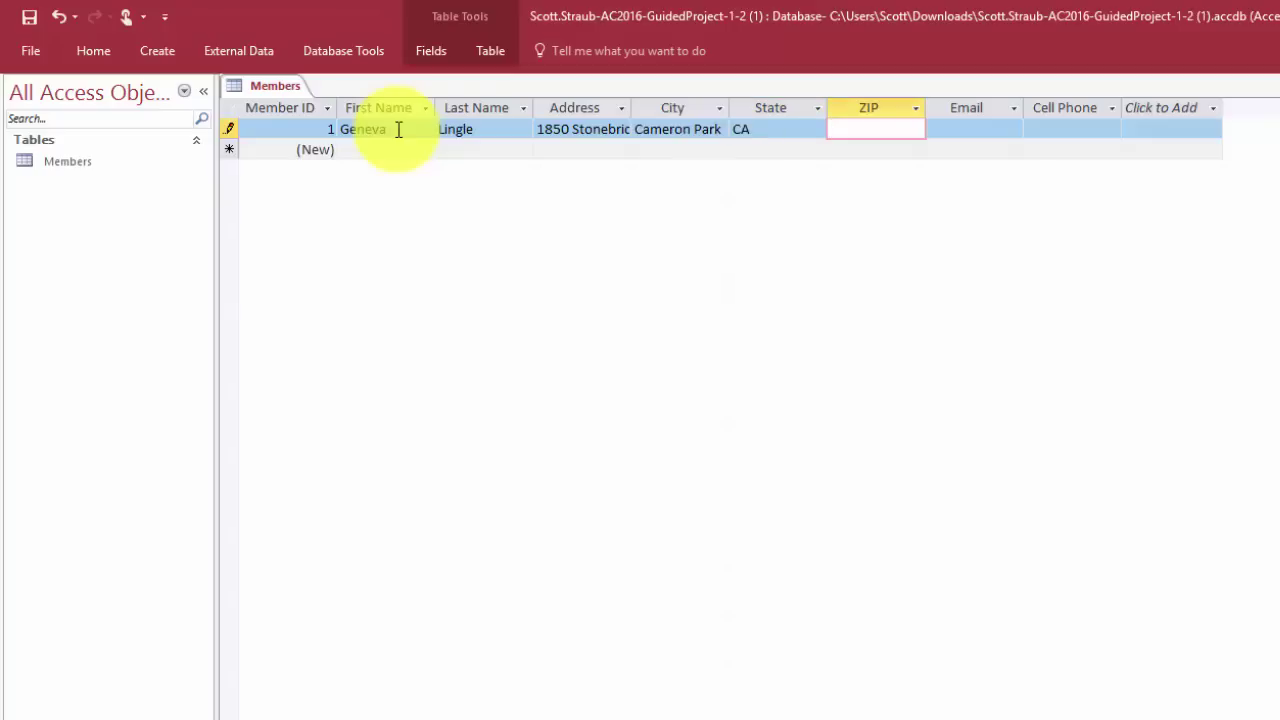
type("95682")
key("Tab")
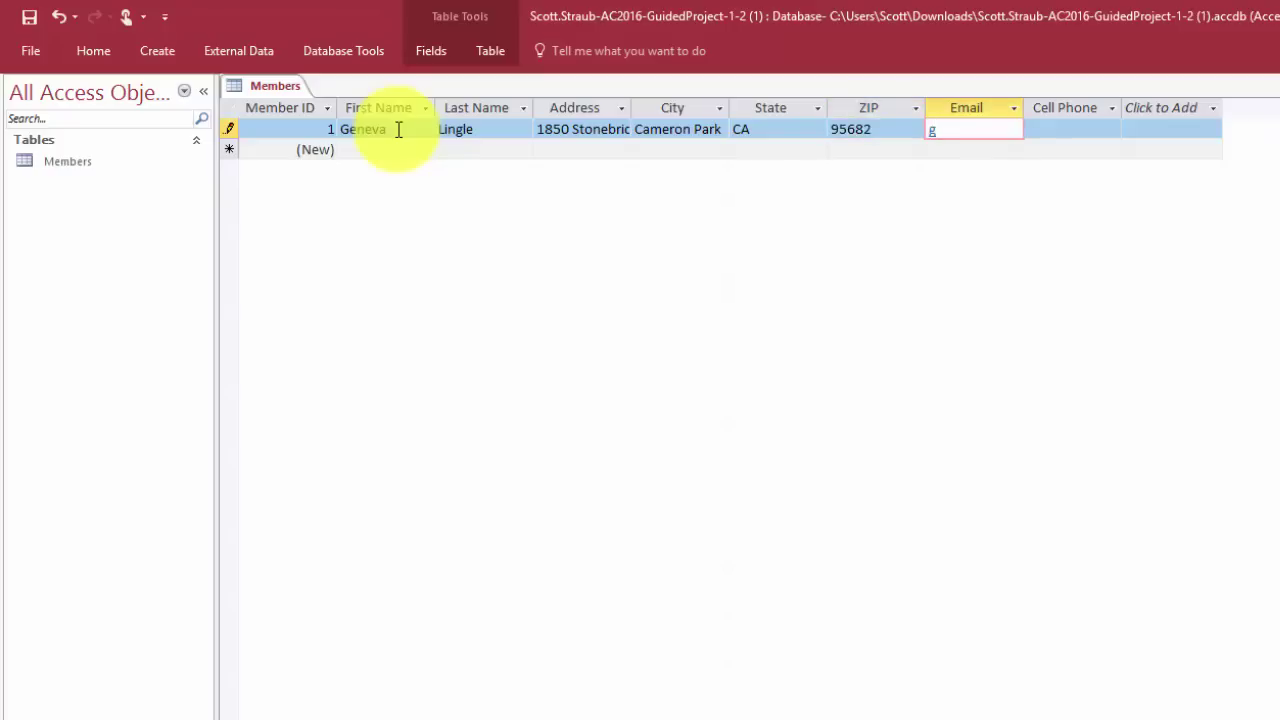
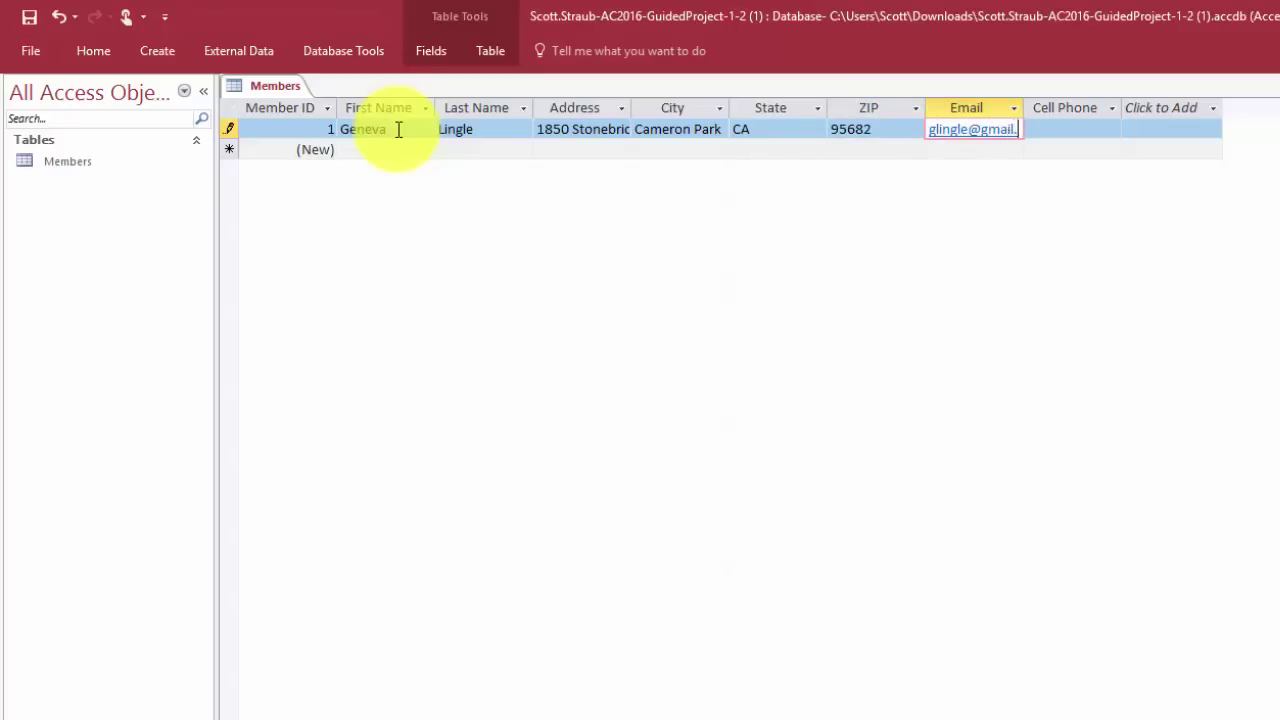
key("Tab")
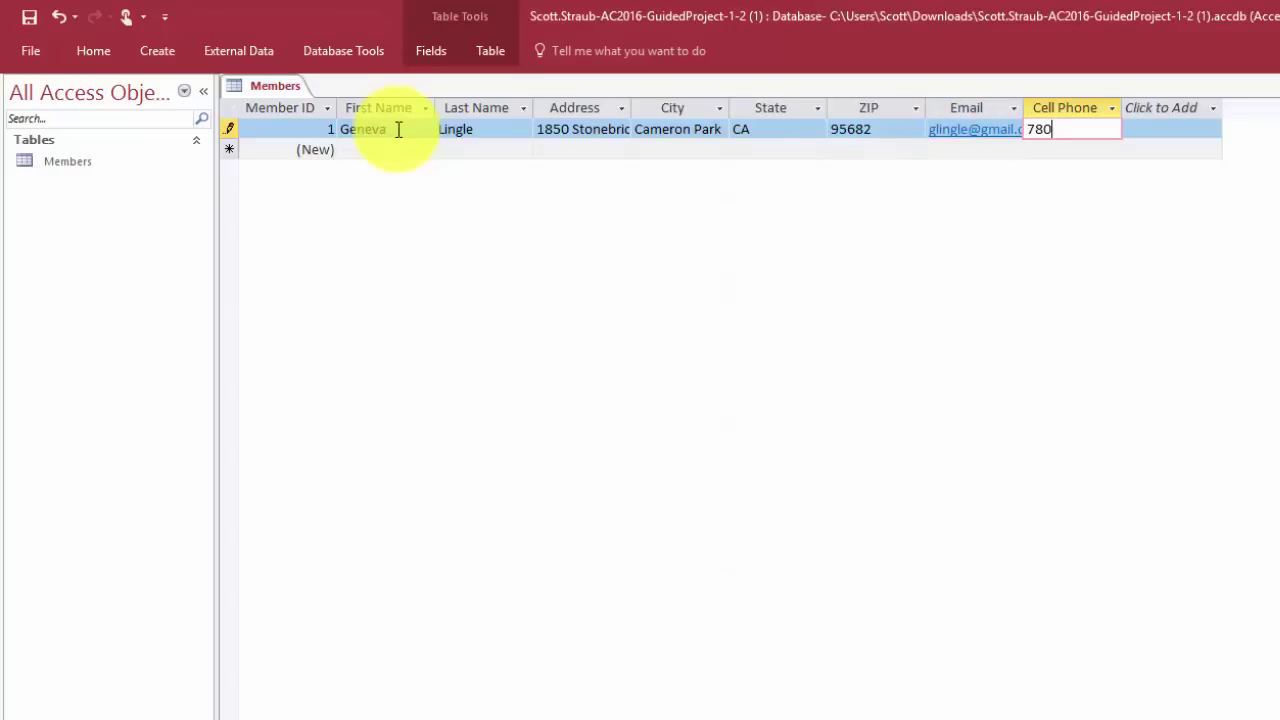
key("Tab")
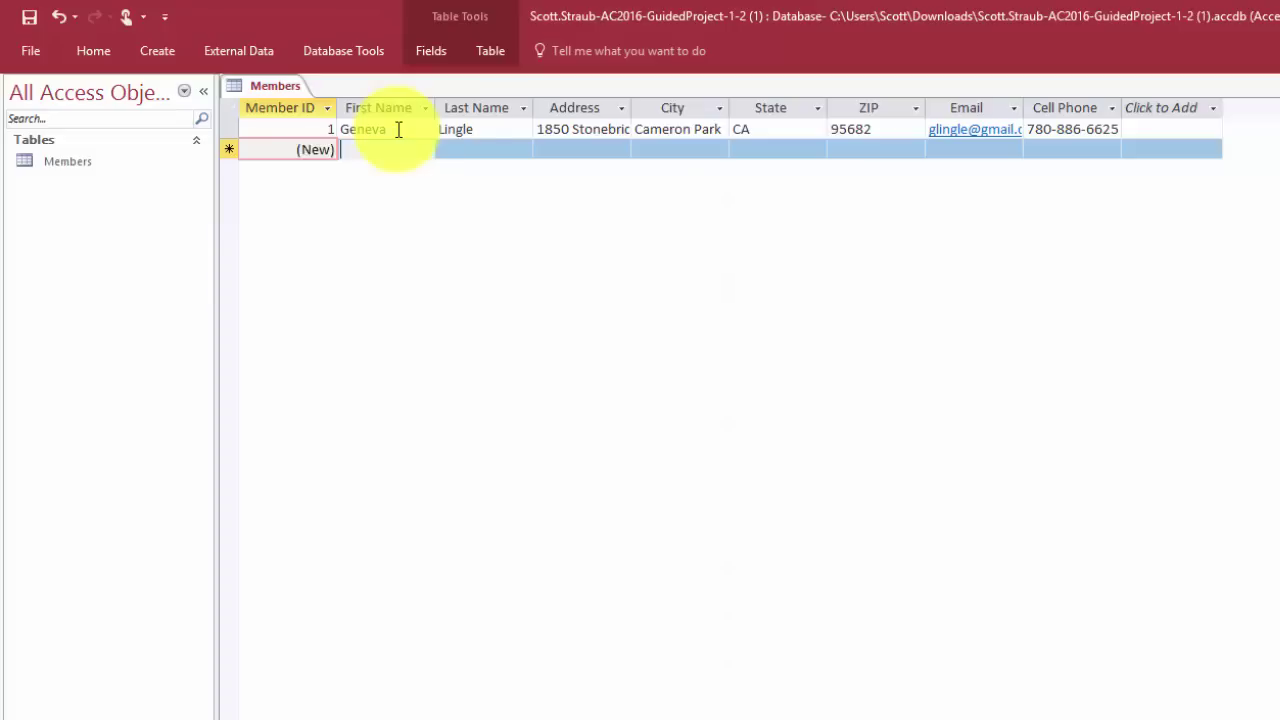
key("Tab")
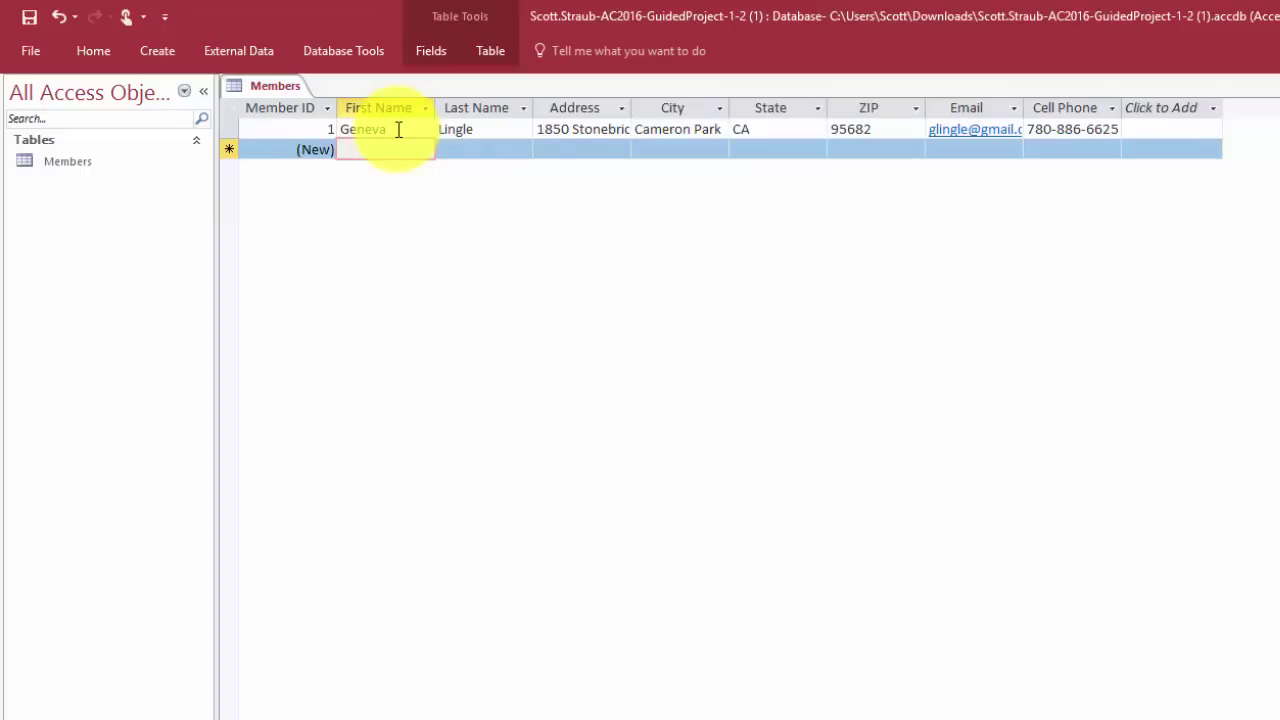
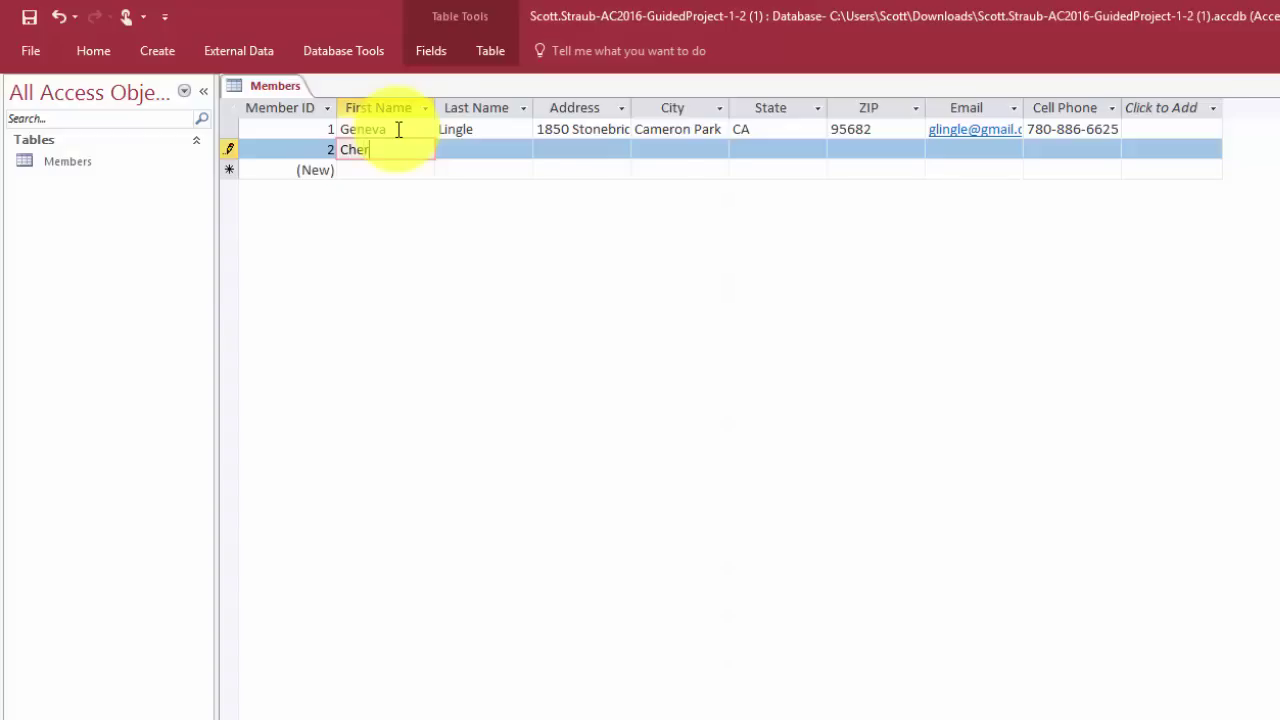
Enter the second member's first name, last name and street address
key("Tab")
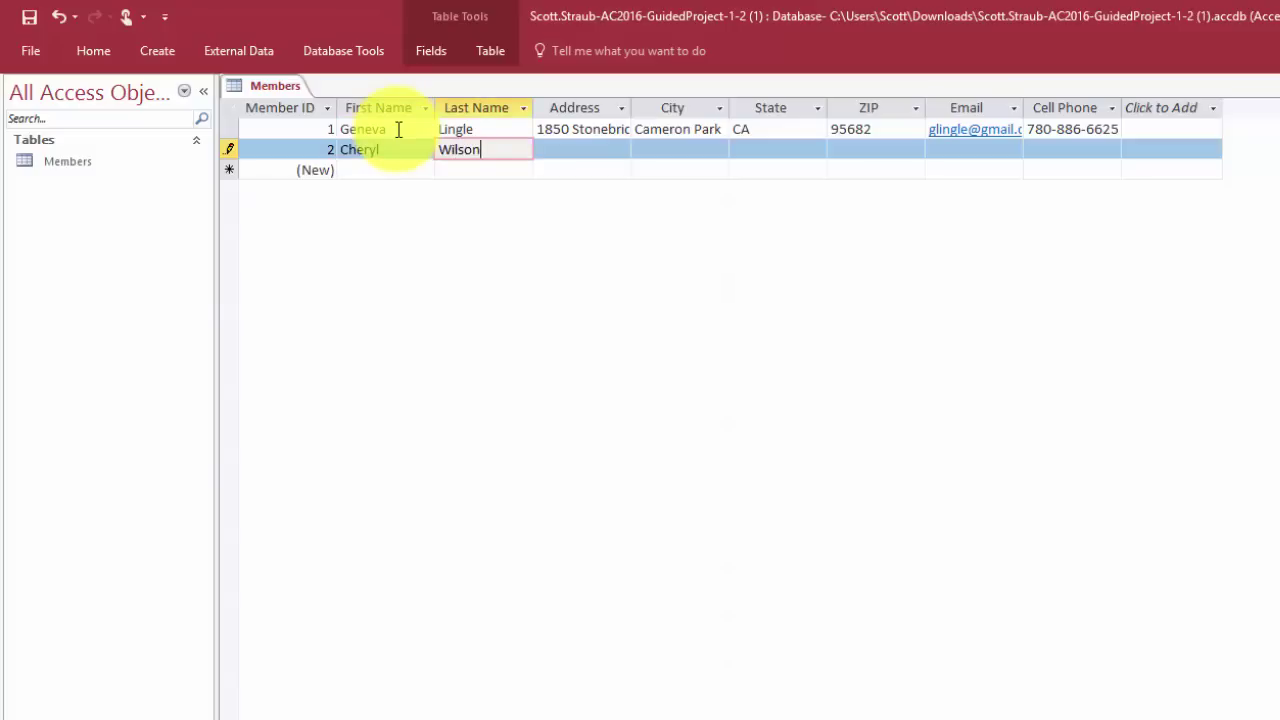
key("Tab")
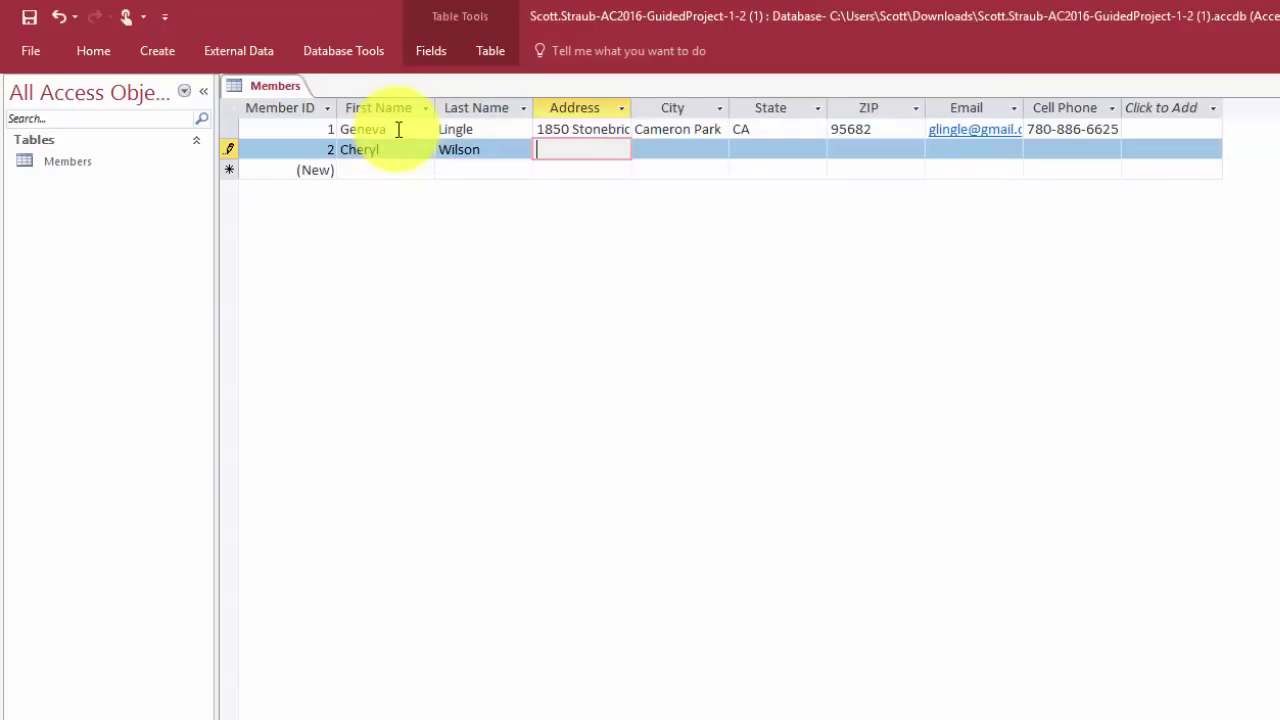
key("Tab")
Fill in the second member's city, state, ZIP, e-mail and cell phone, then save the record
type("Fol")
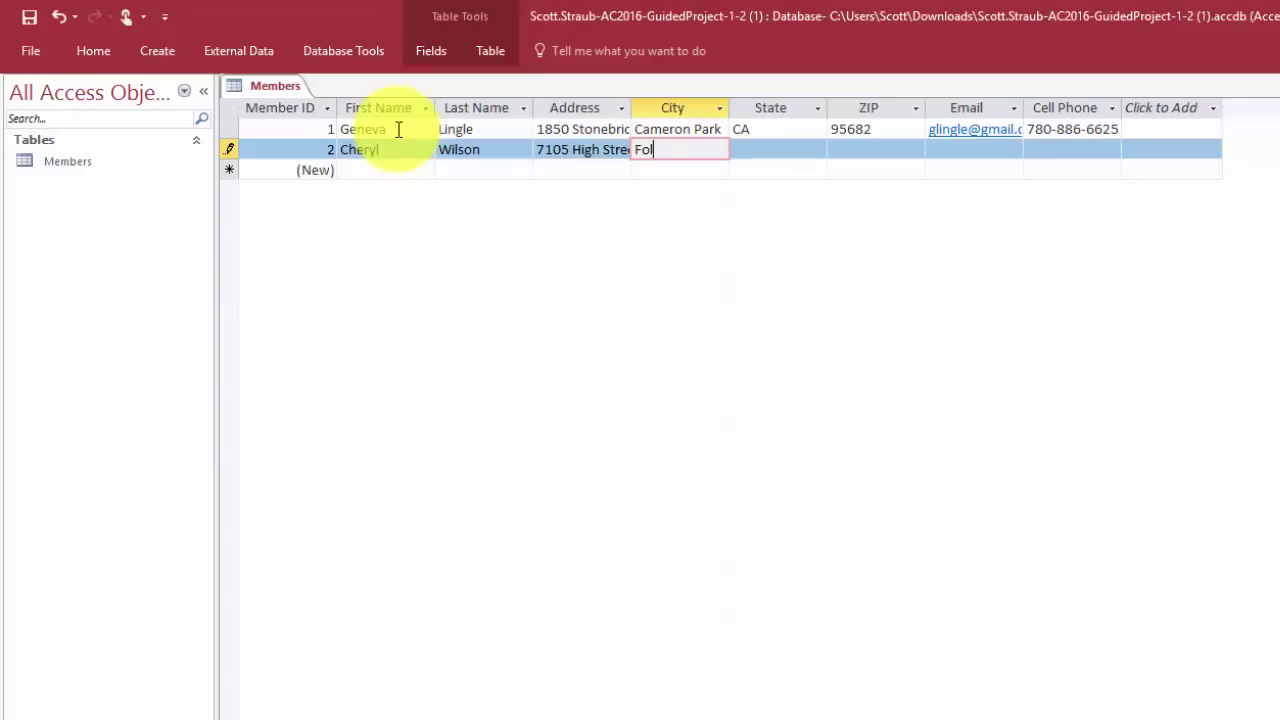
type("som")
key("Tab")
type("CA")
key("Tab")
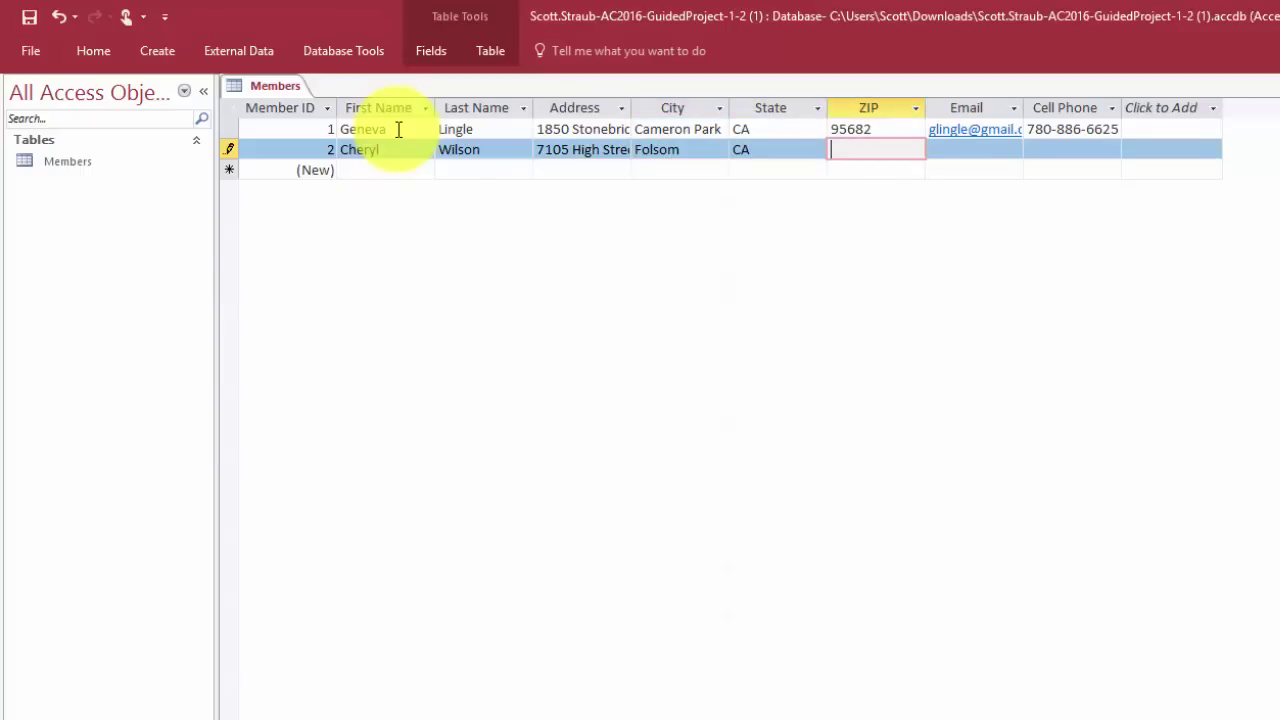
type("95630")
key("Tab")
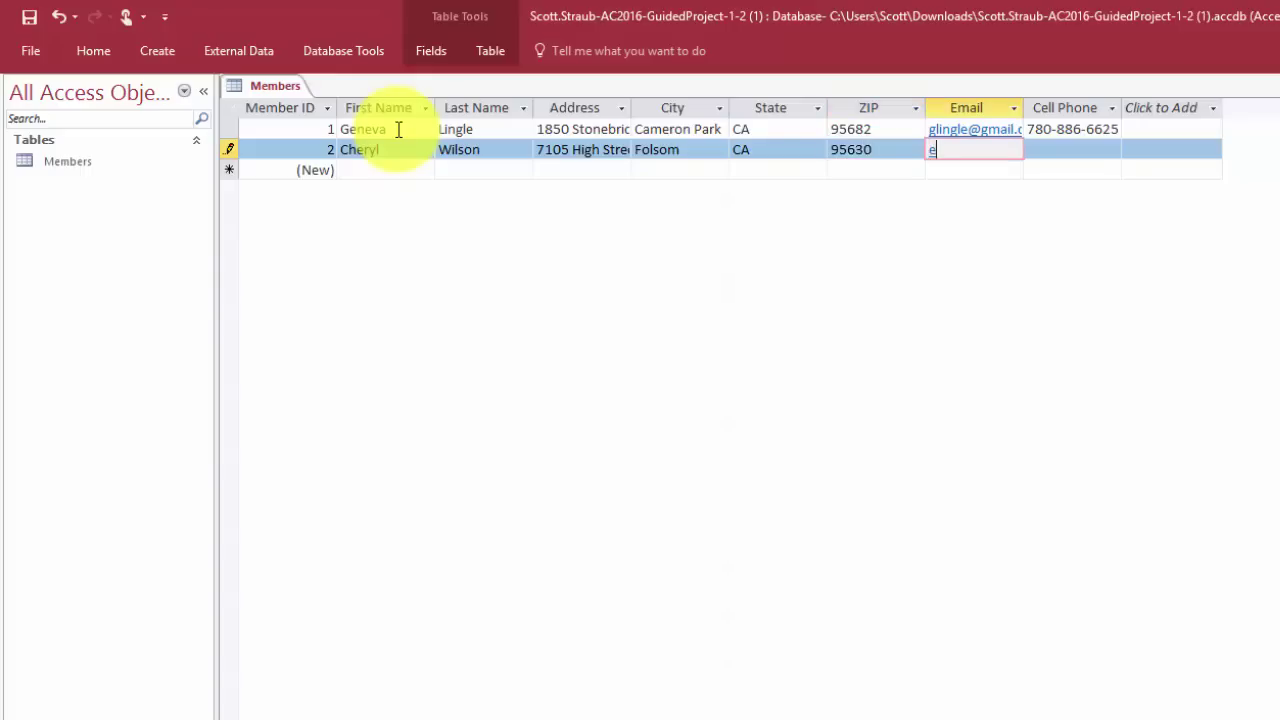
key("Tab")
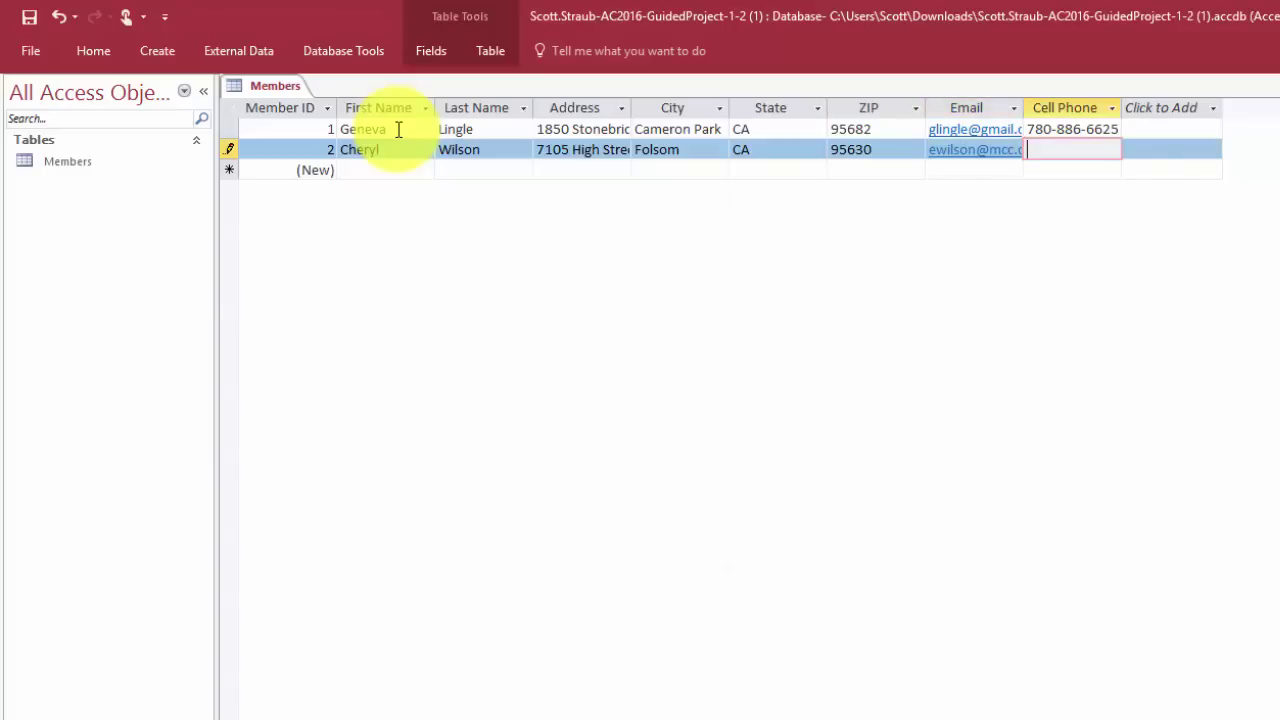
key("Tab")
key("Tab")
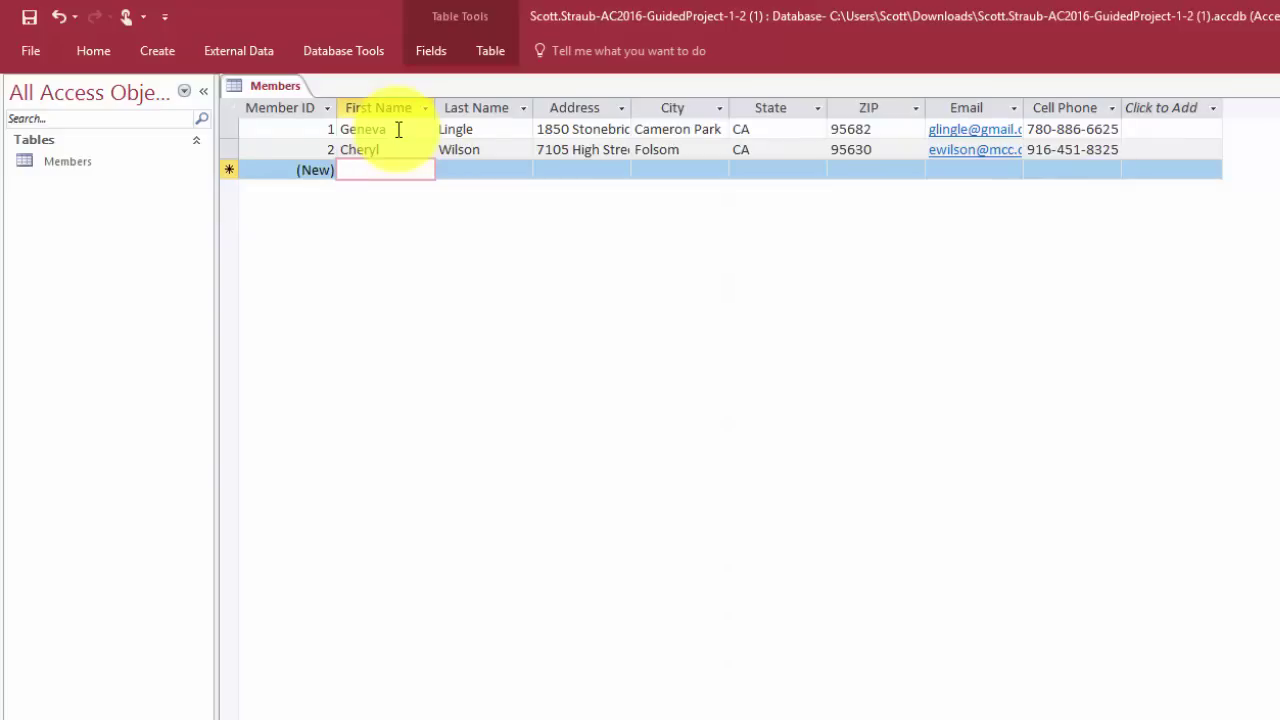
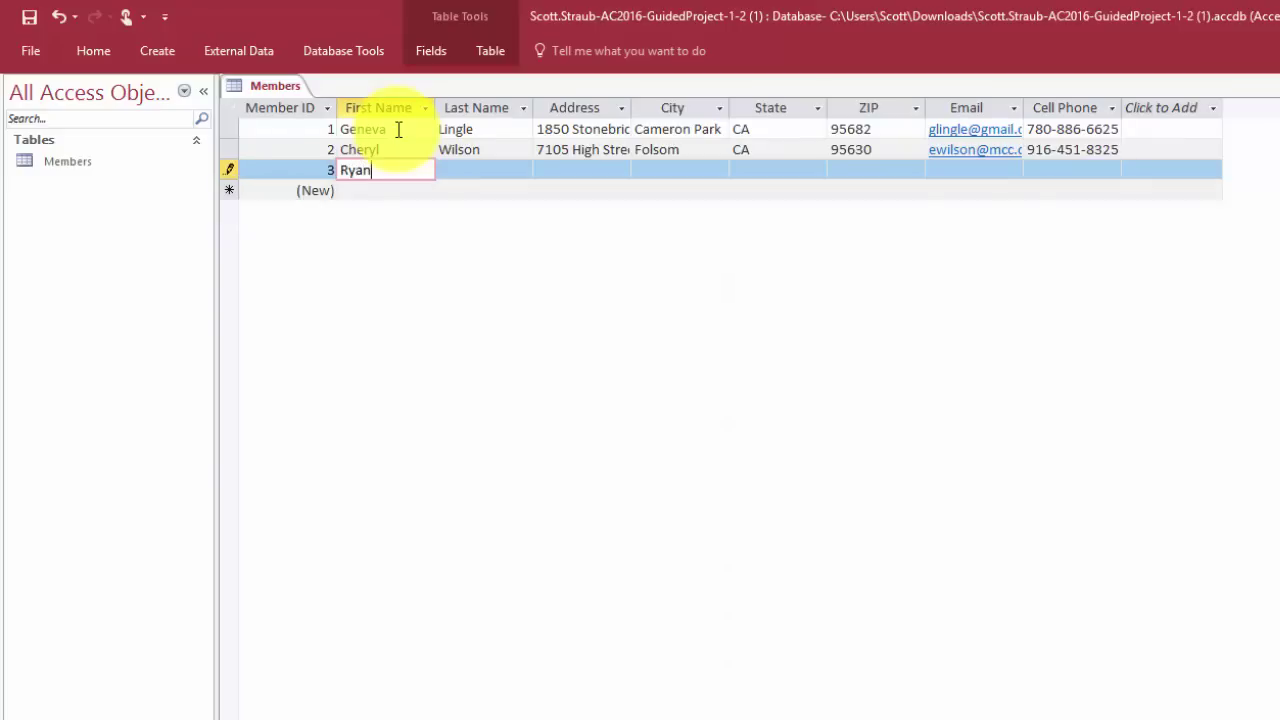
Enter the third member's first name, last name and street address
key("Tab")
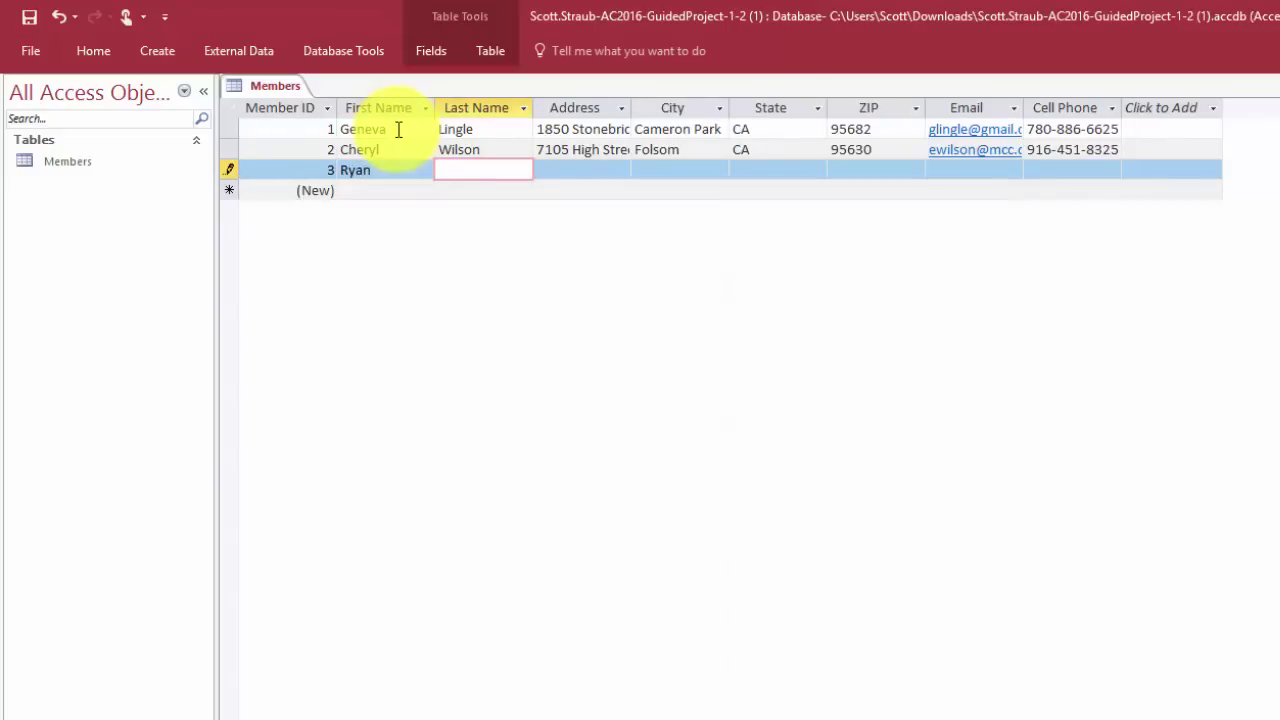
key("Tab")
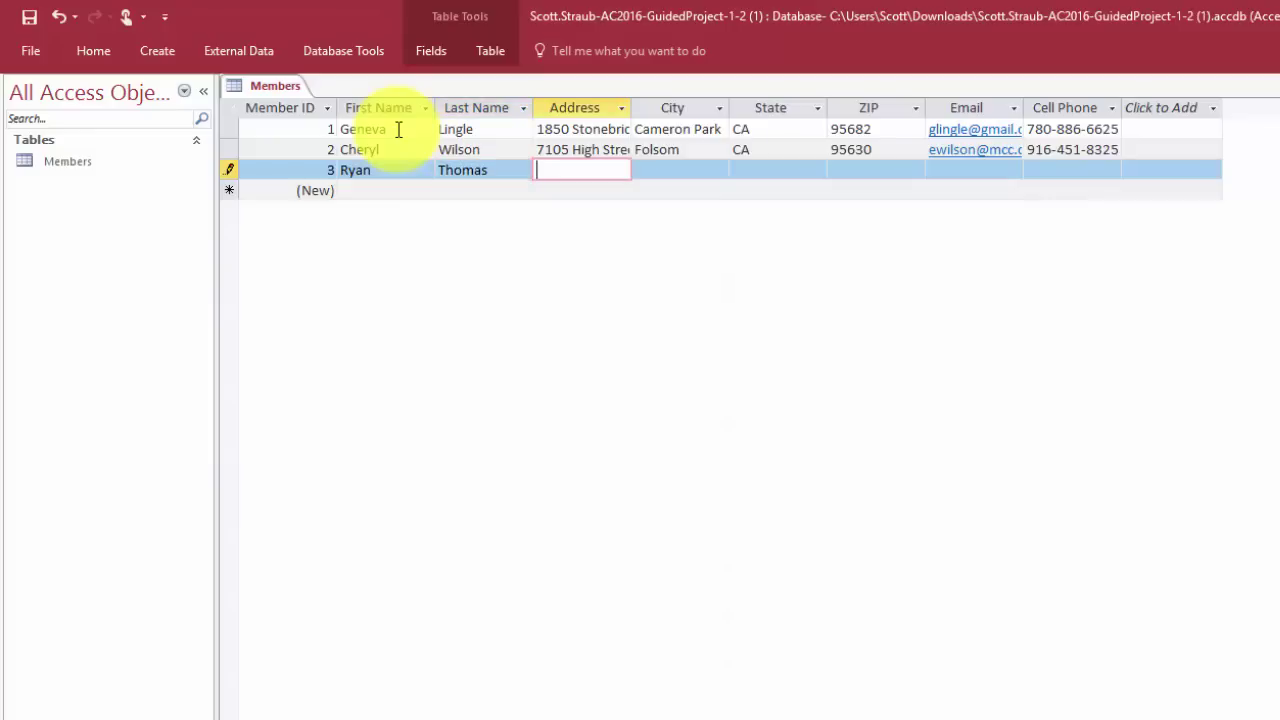
key("Tab")
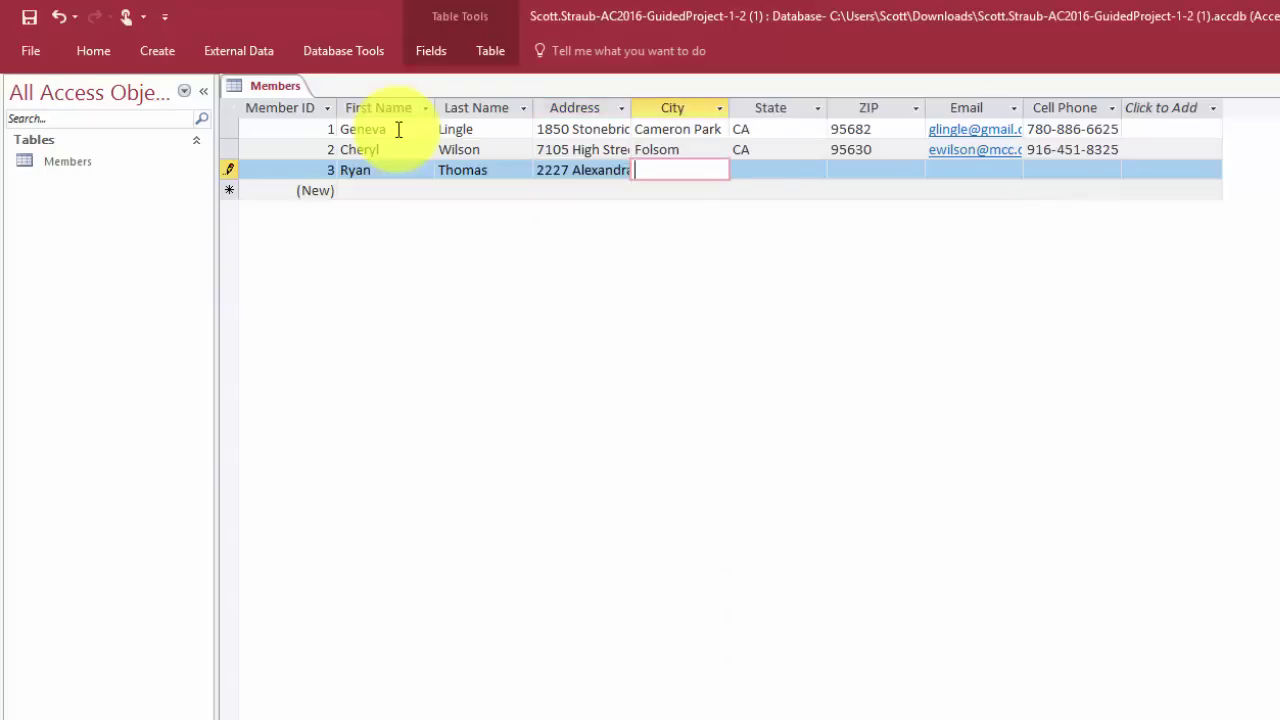
Fill in the third member's city, state, ZIP, e-mail and cell phone number
type("Auburn")
key("Tab")
type("CA")
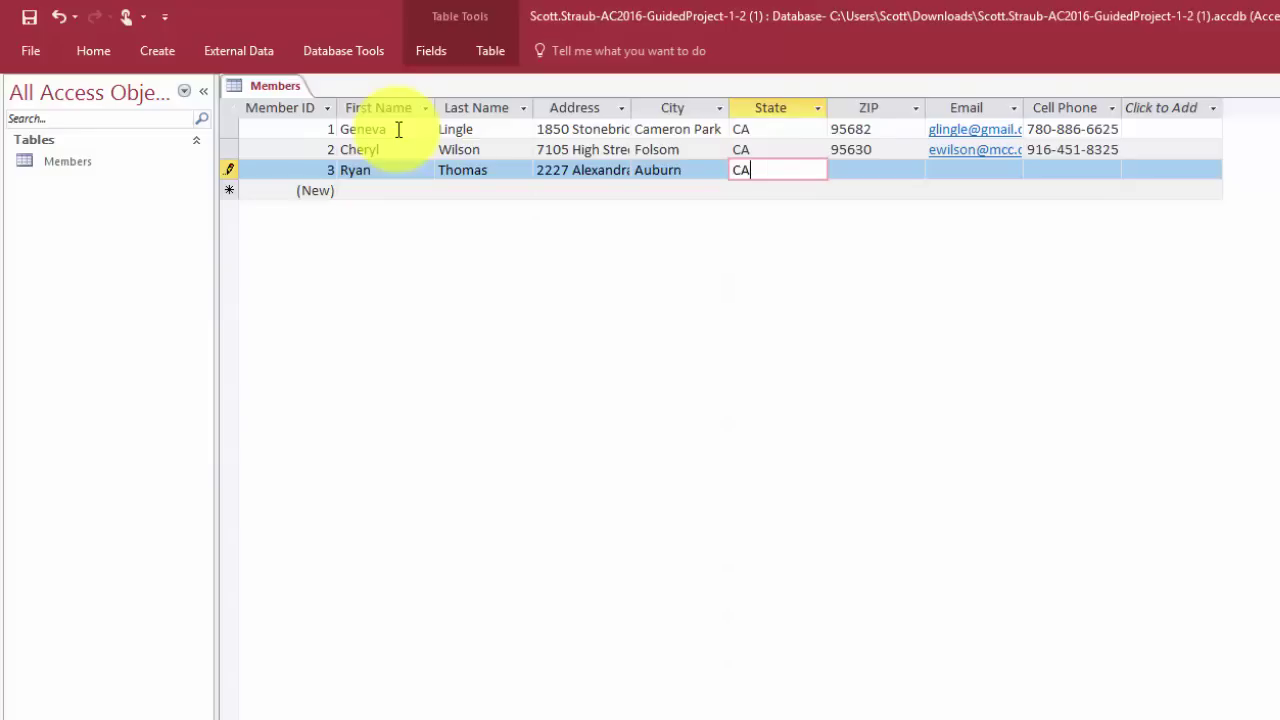
key("Tab")
type("95")
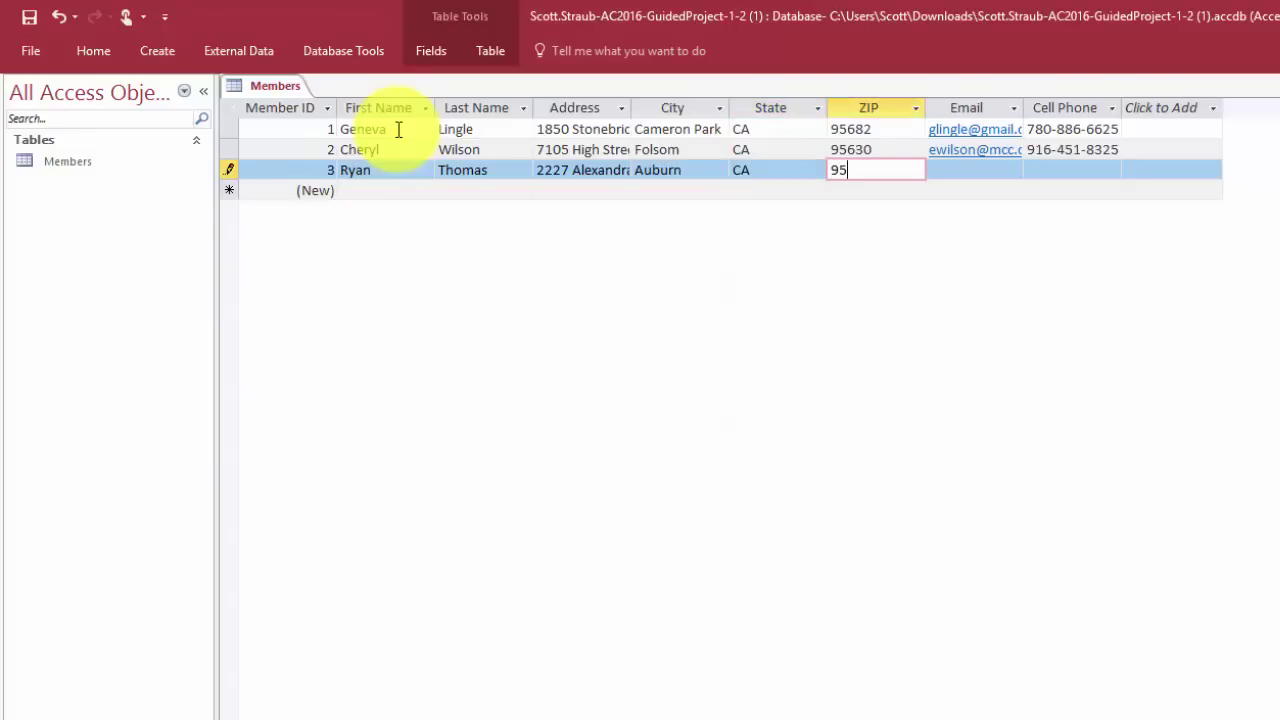
type("602")
key("Tab")
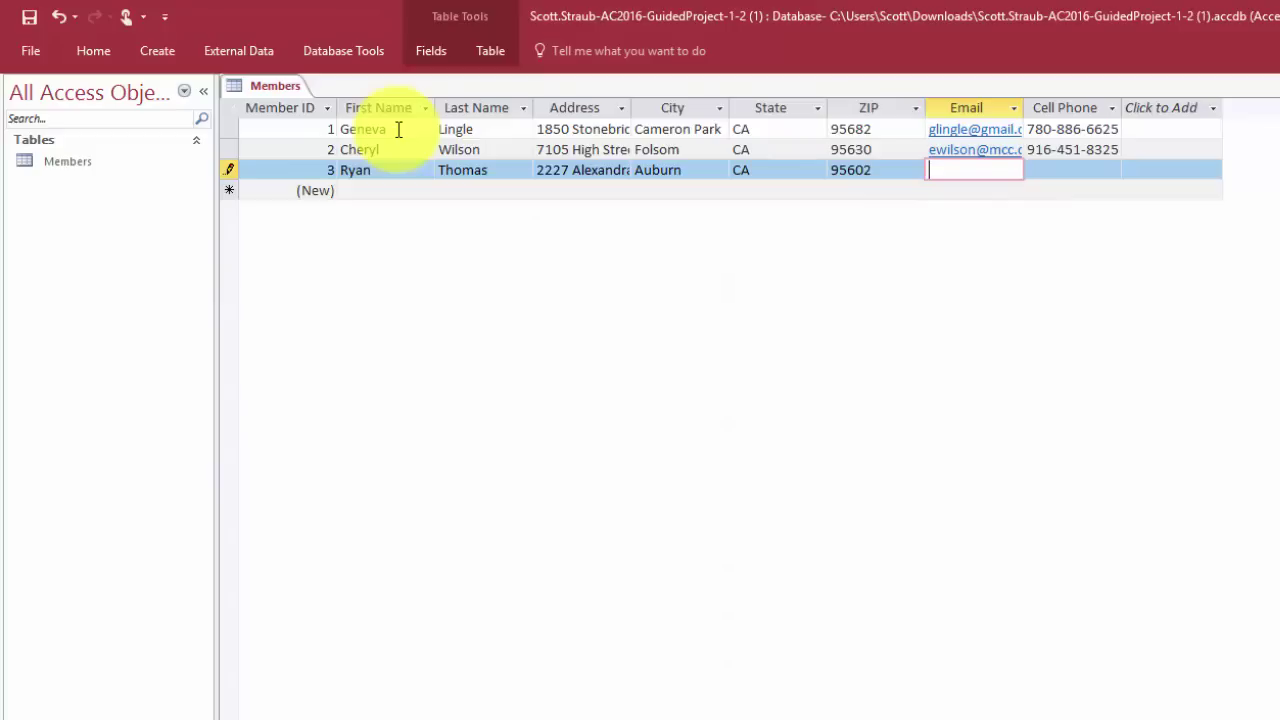
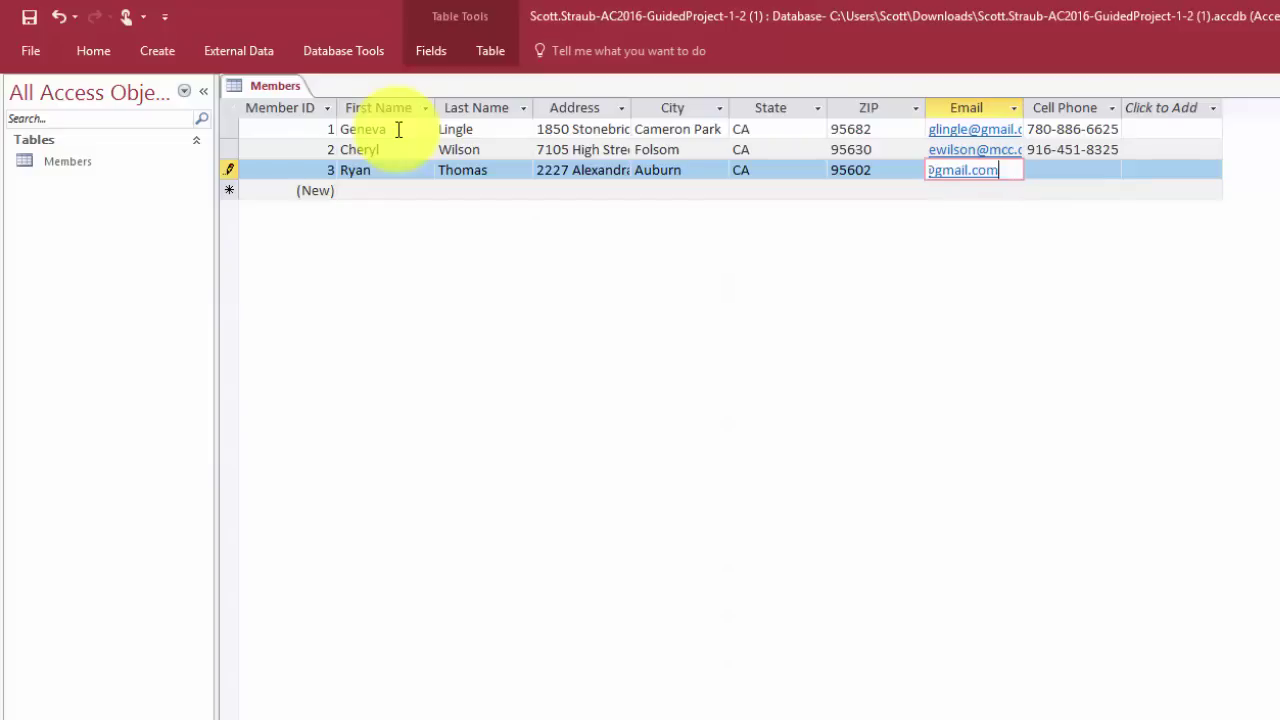
key("Tab")
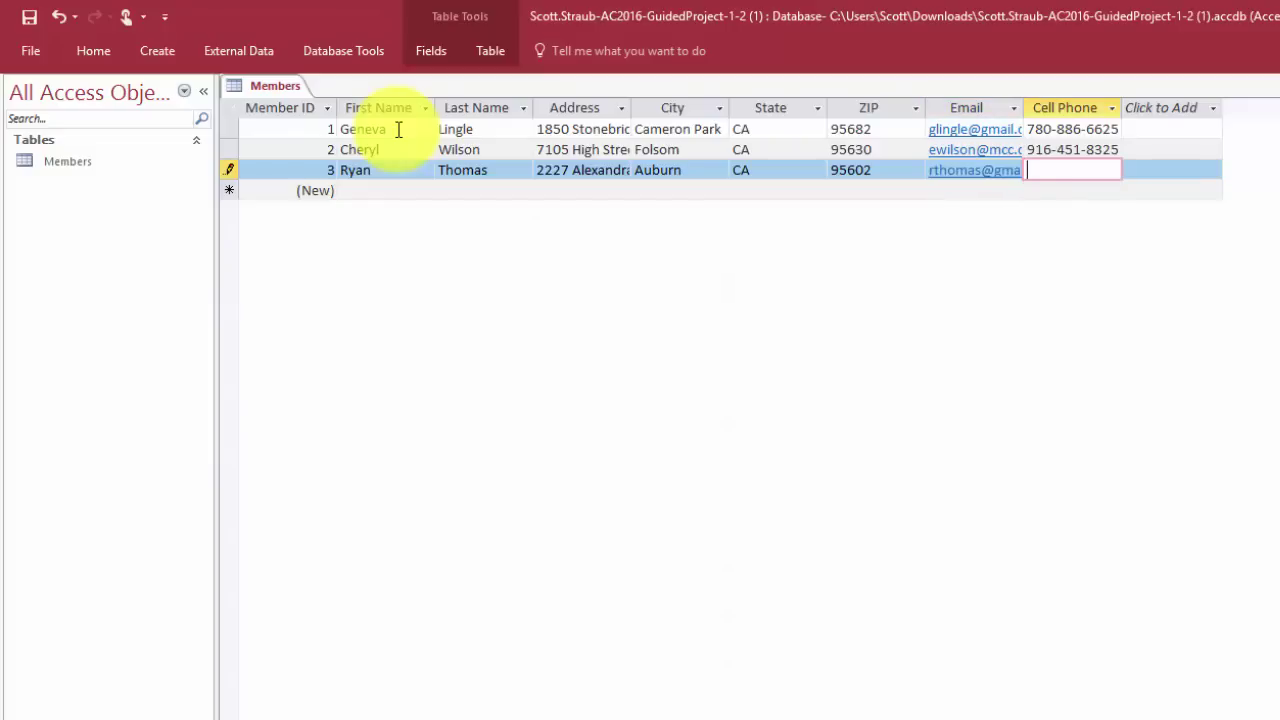
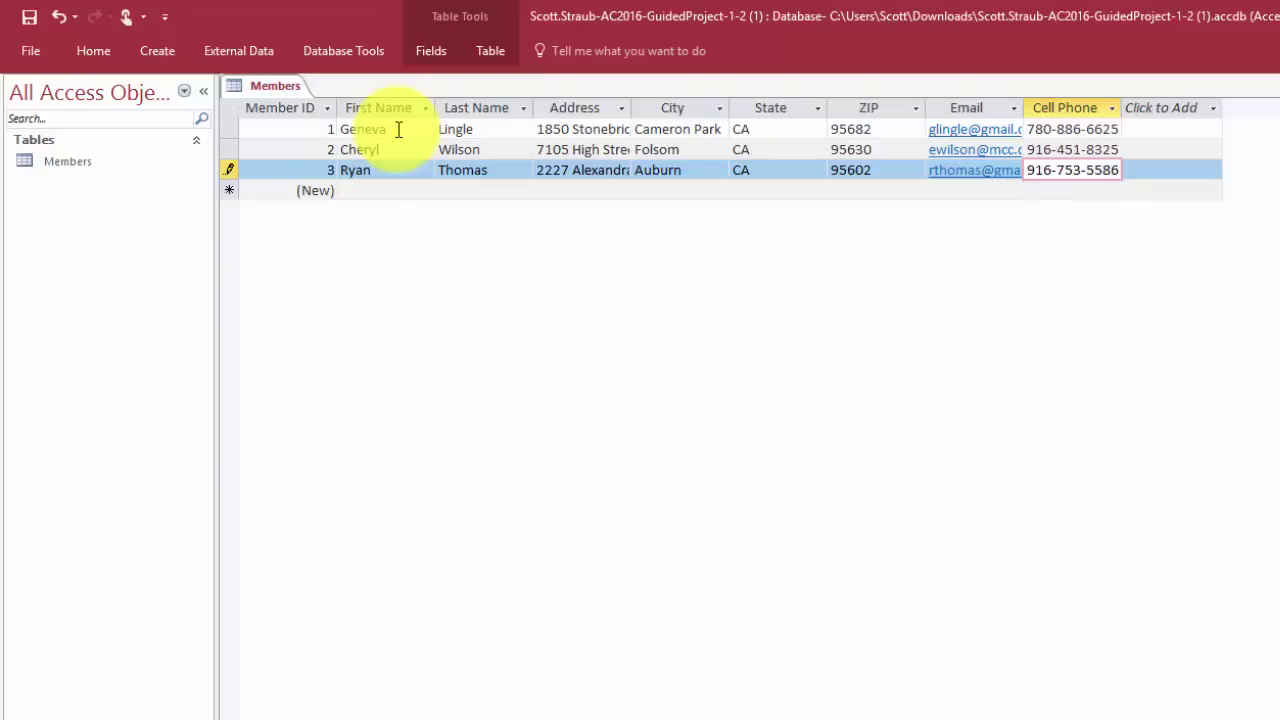
Save the third record, then enter the fourth member's name and street address
key("Tab")
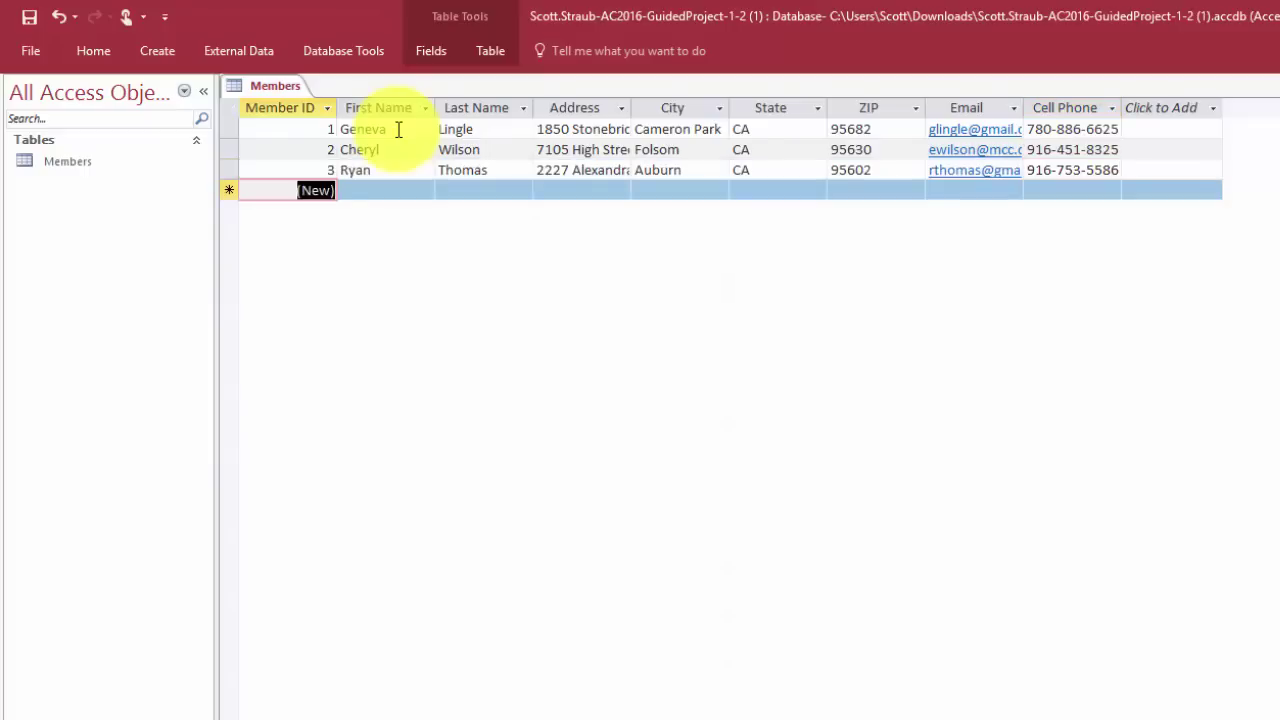
key("Tab")
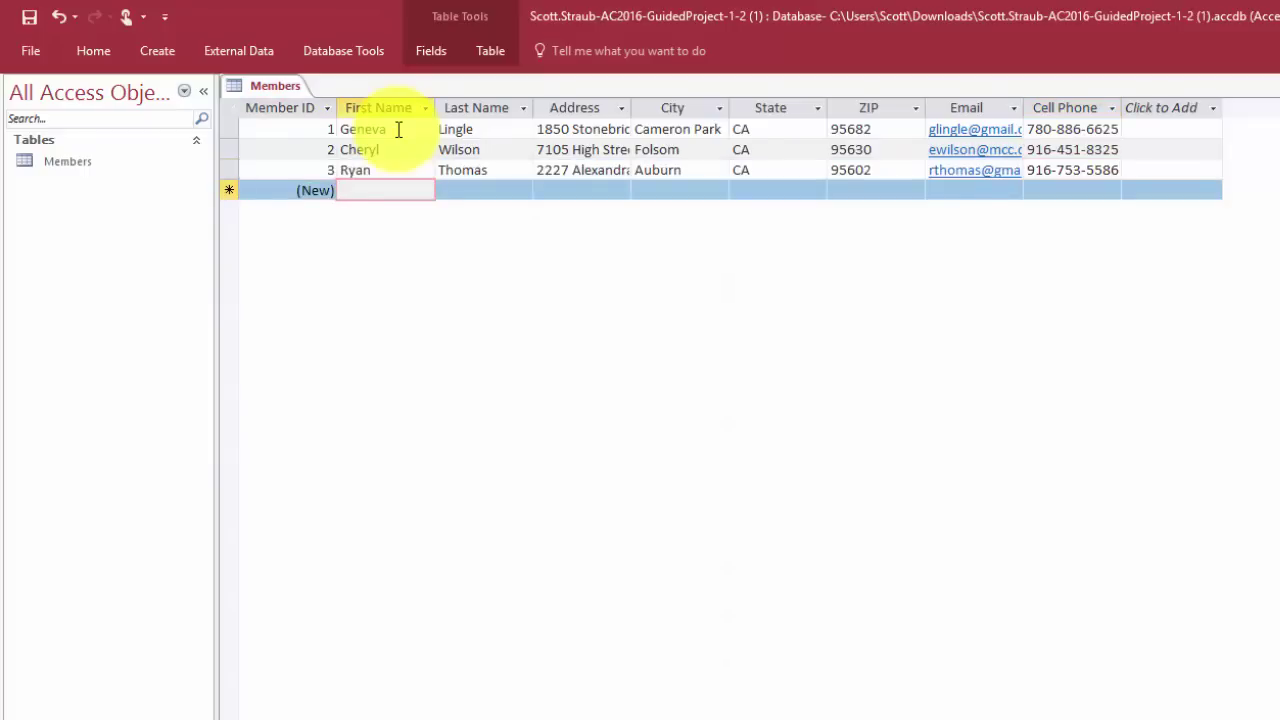
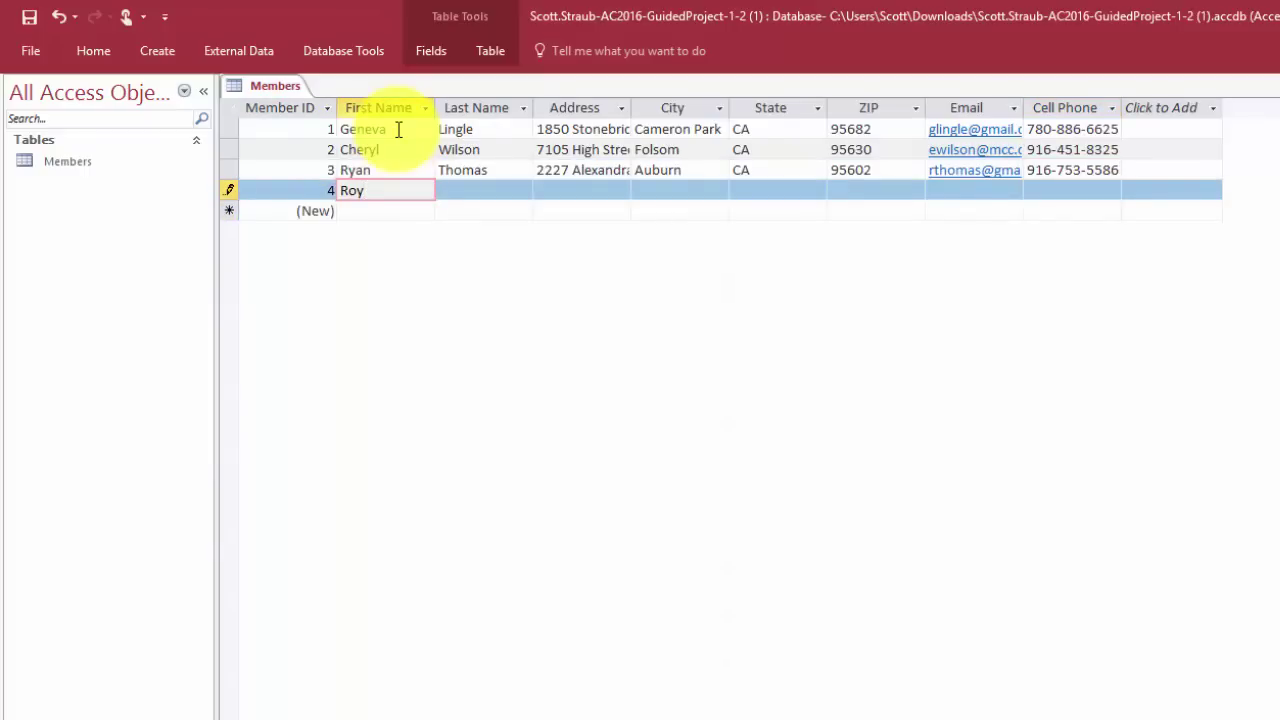
key("Tab")
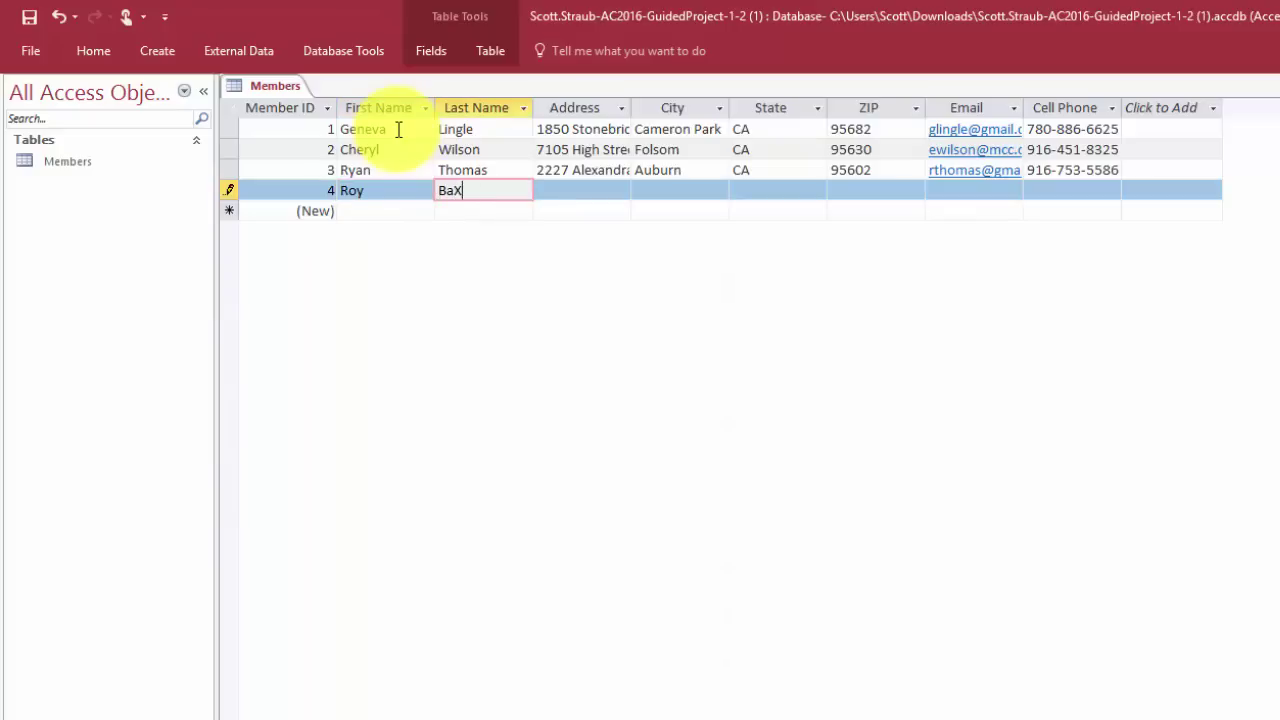
key("Tab")
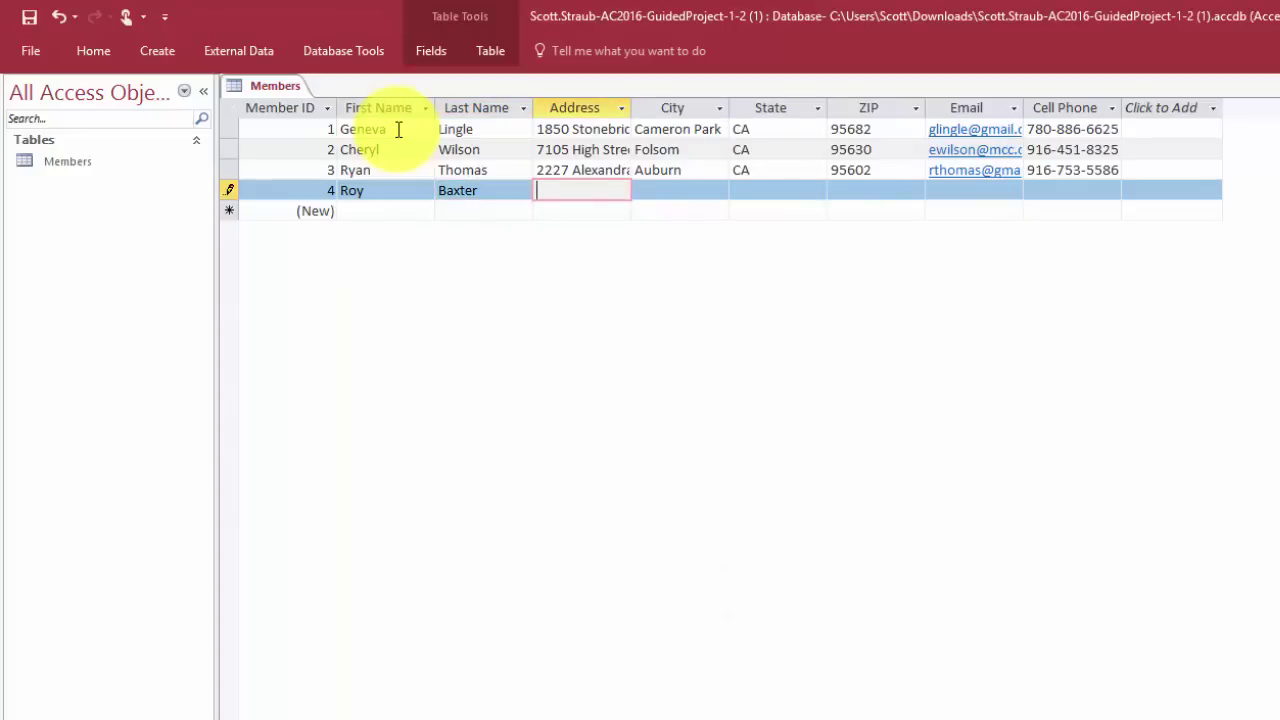
key("Tab")
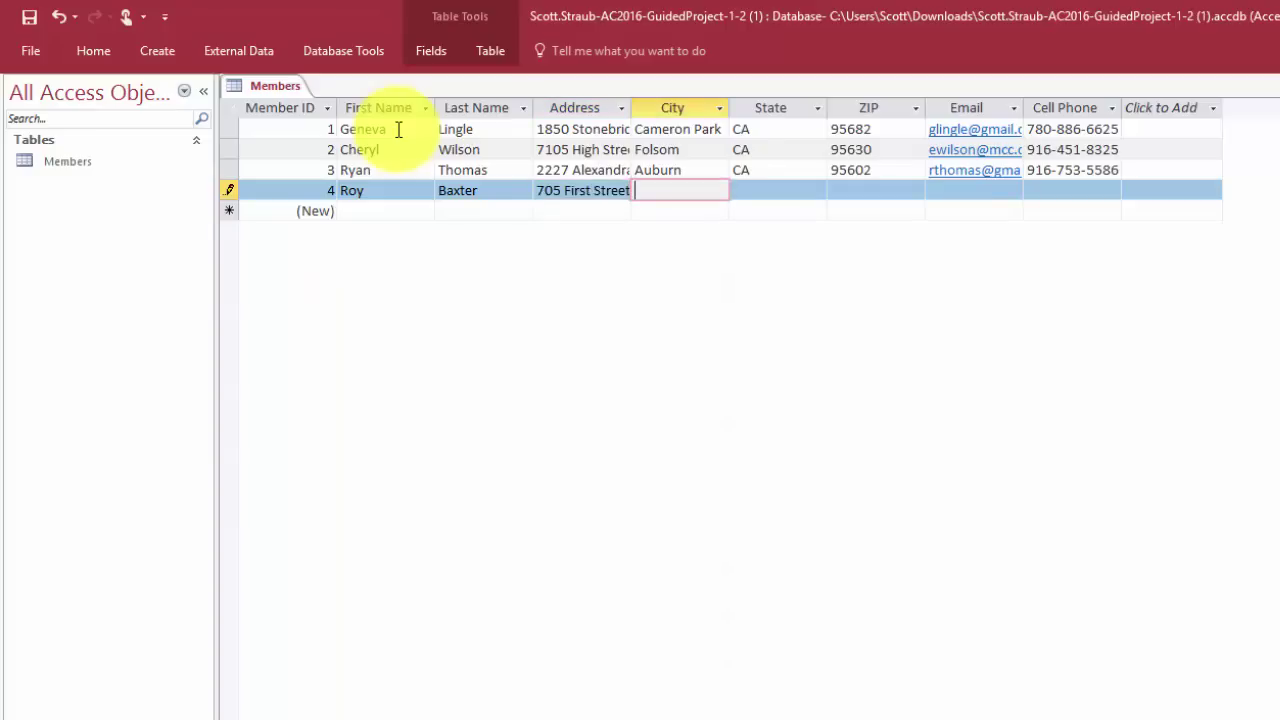
Fill in the fourth member's city, state, ZIP, e-mail and cell phone, then save it
type("Rocklin")
key("Tab")
type("CA")
key("Tab")
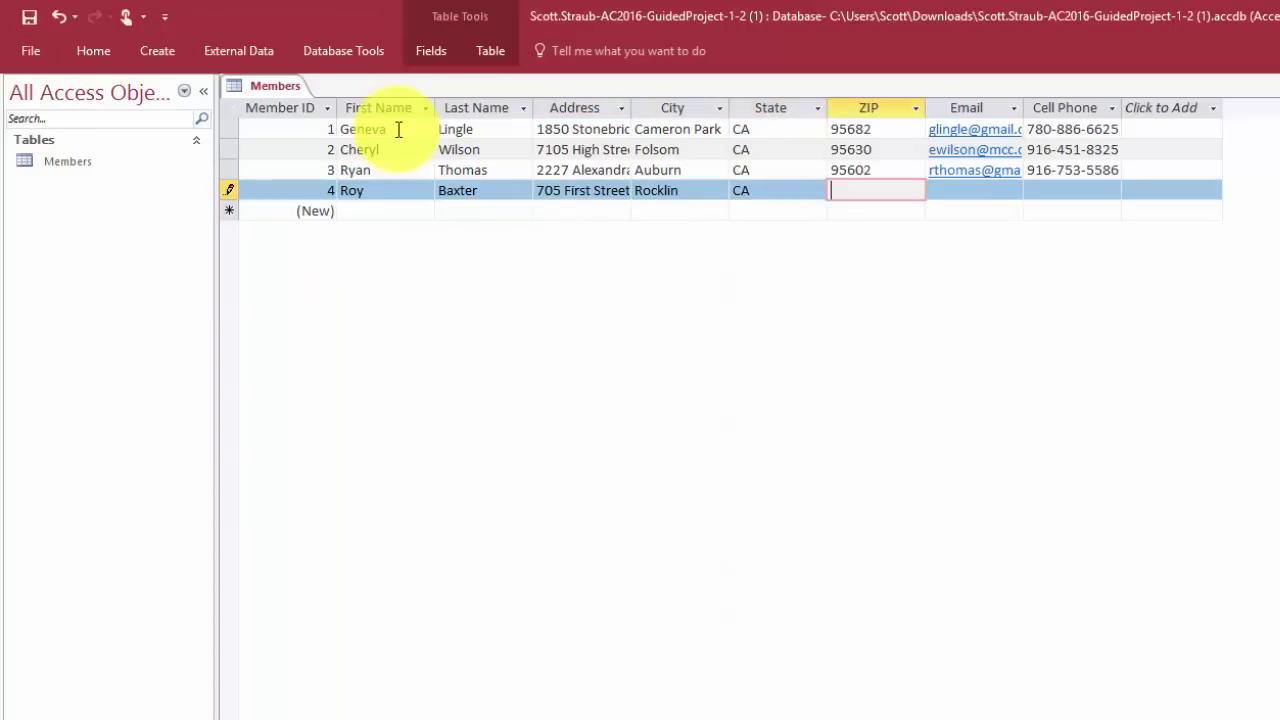
type("95677")
key("Tab")
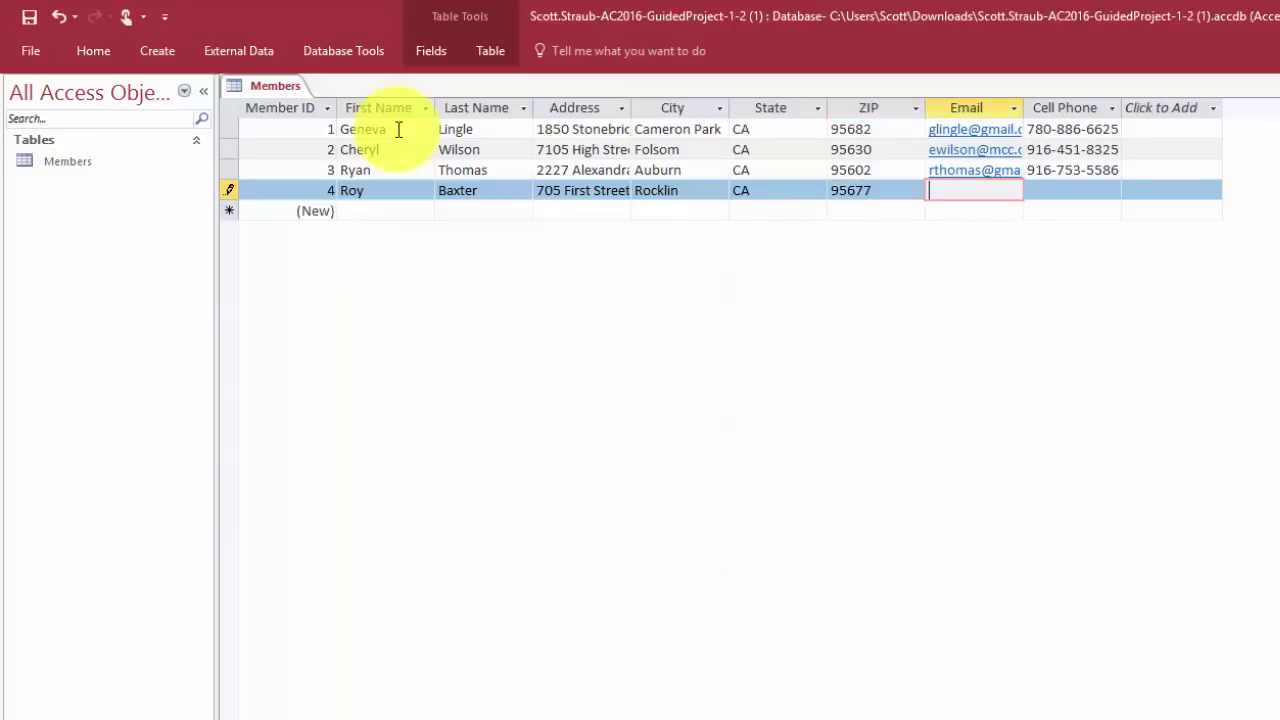
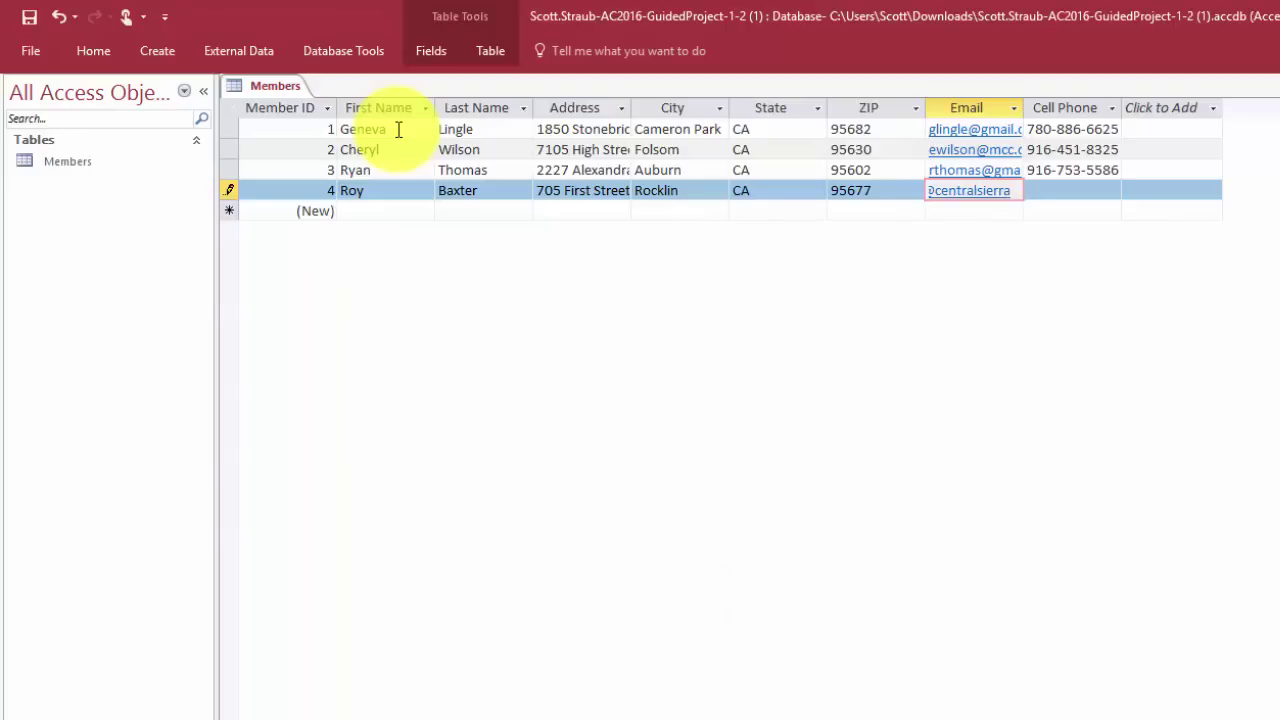
key("Tab")
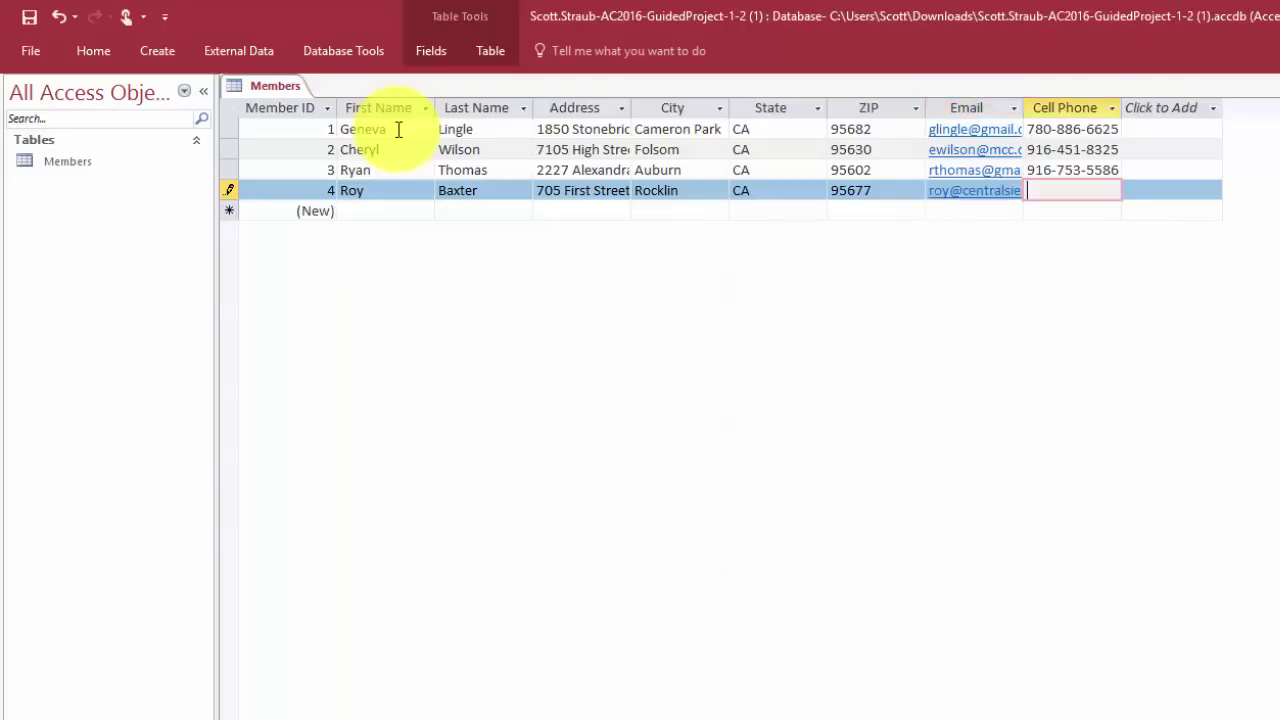
key("Tab")
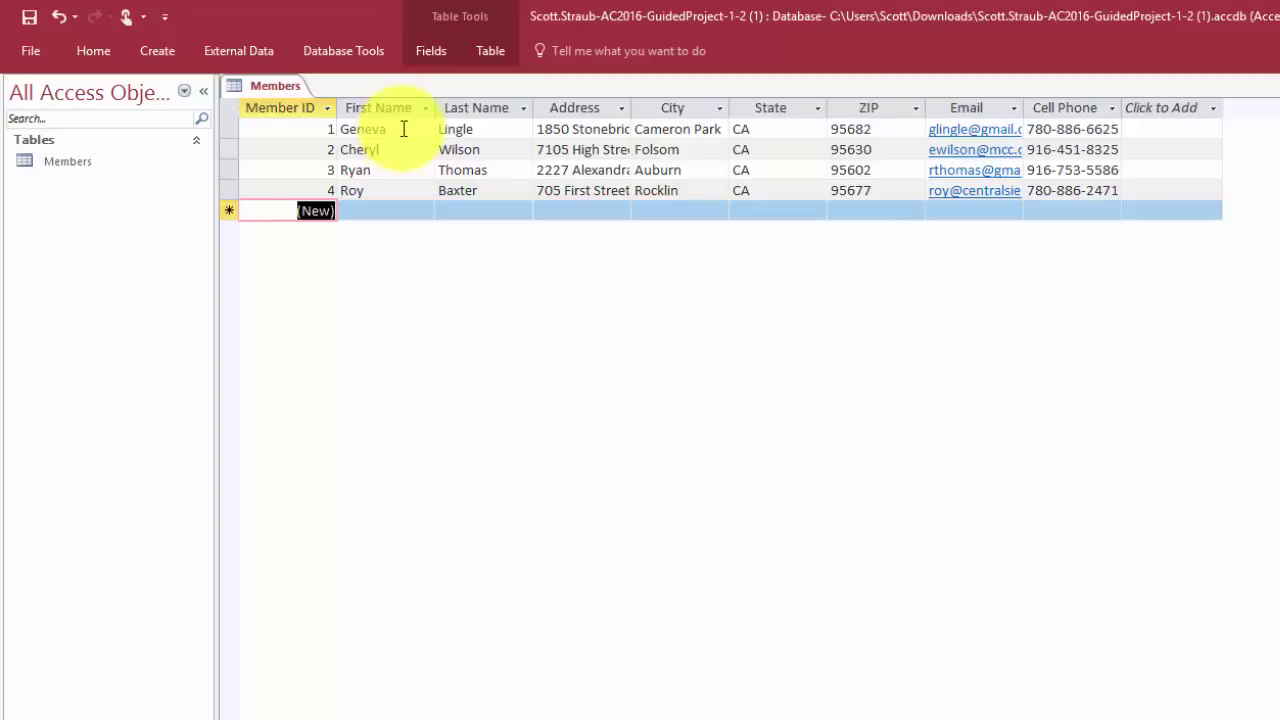
Set the ZIP column's field width to 7
left_click(864, 106)
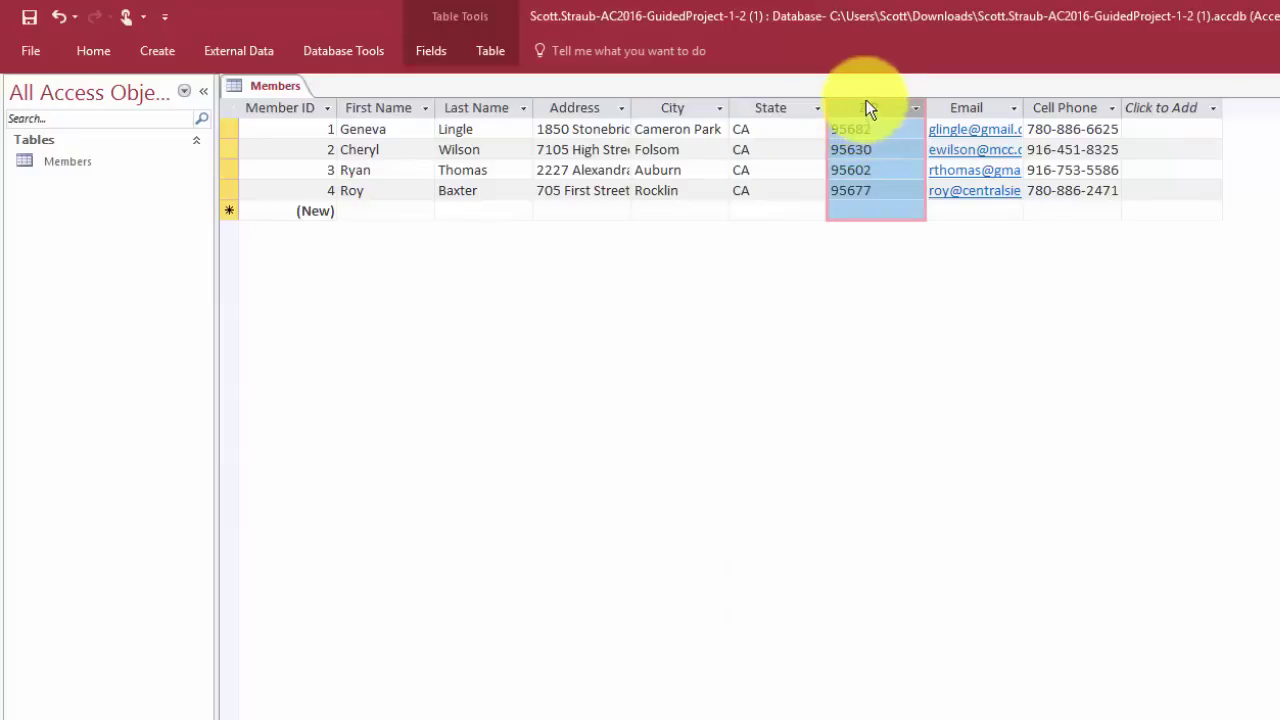
right_click(868, 110)
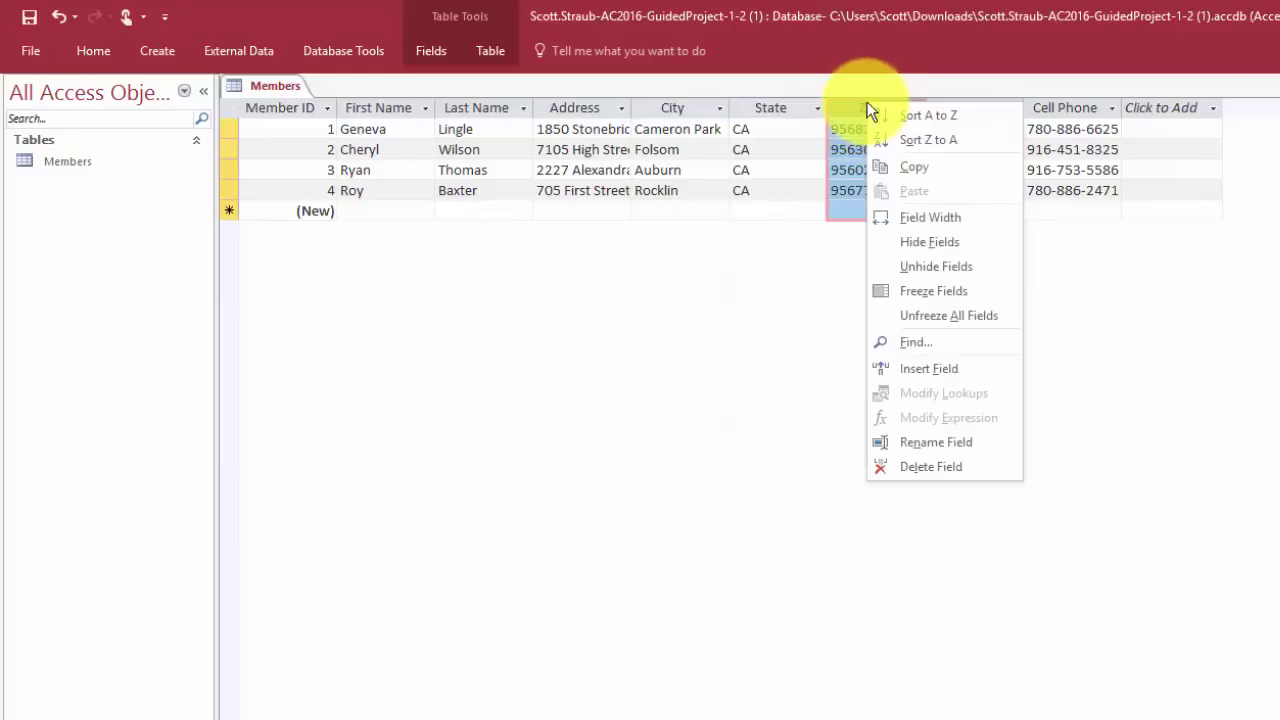
left_click(921, 217)
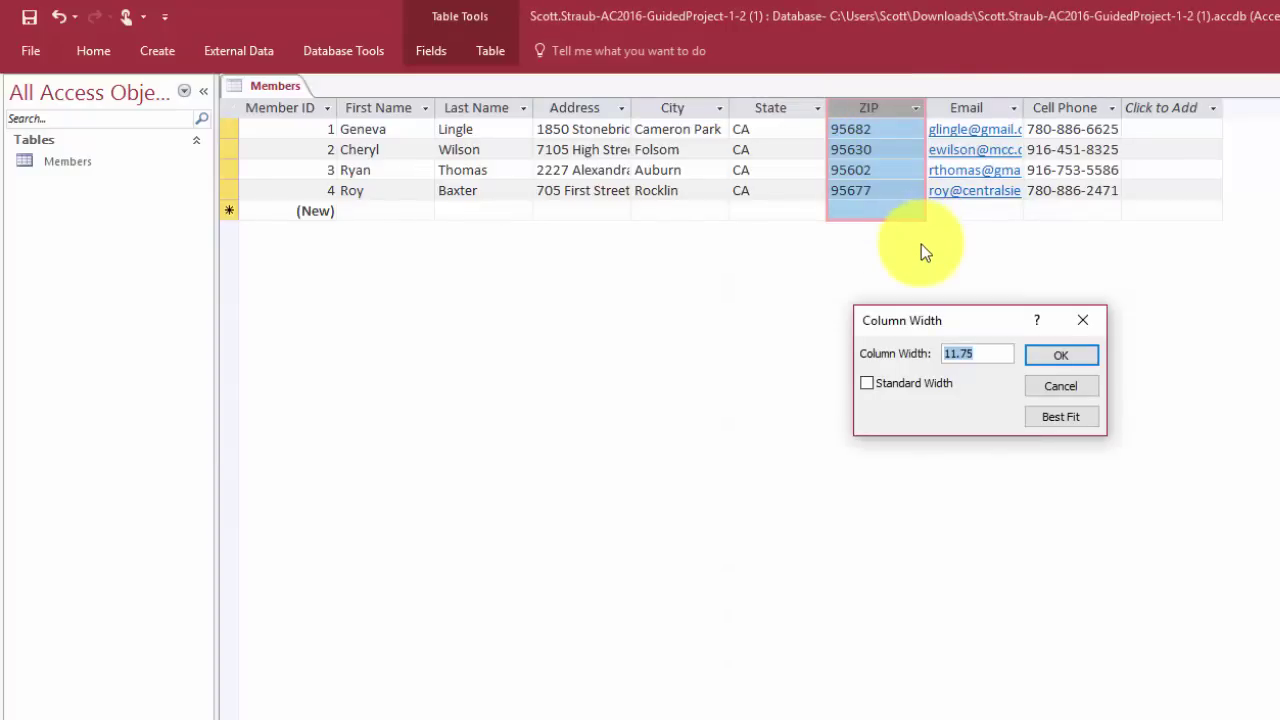
type("7")
left_click(1058, 357)
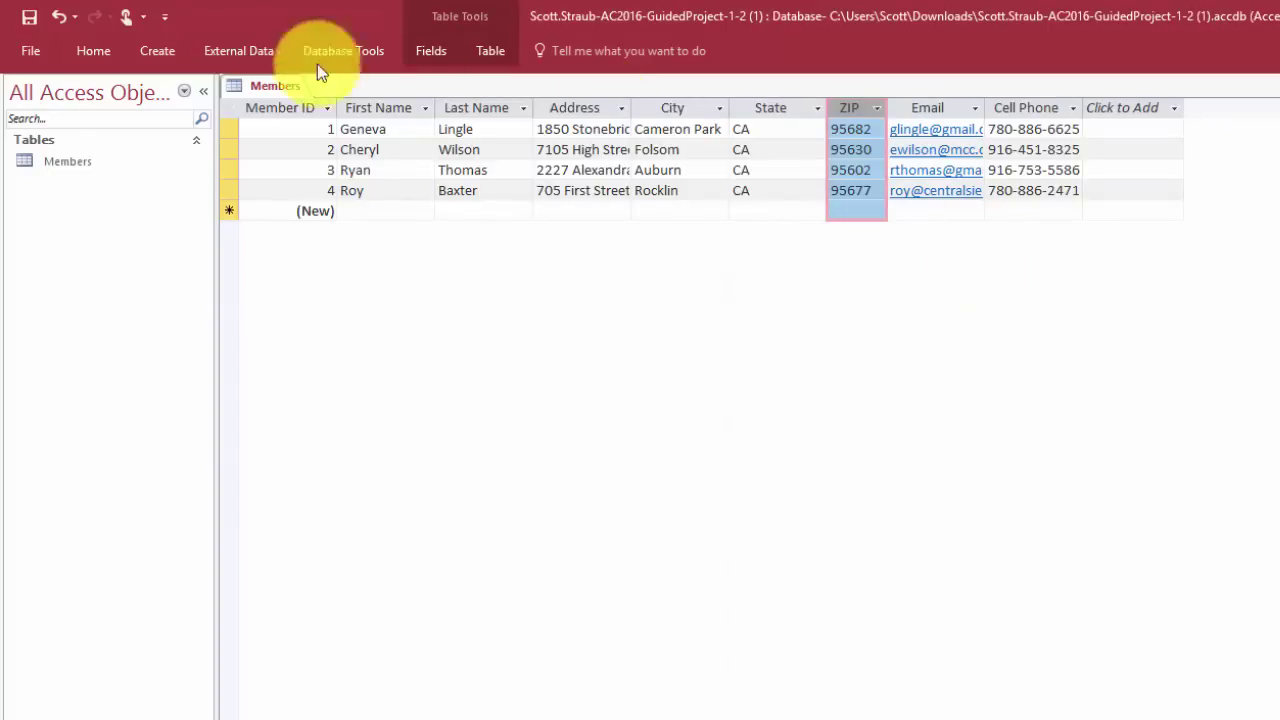
Center-align the ZIP column values with the Home tab's Center command
left_click(100, 55)
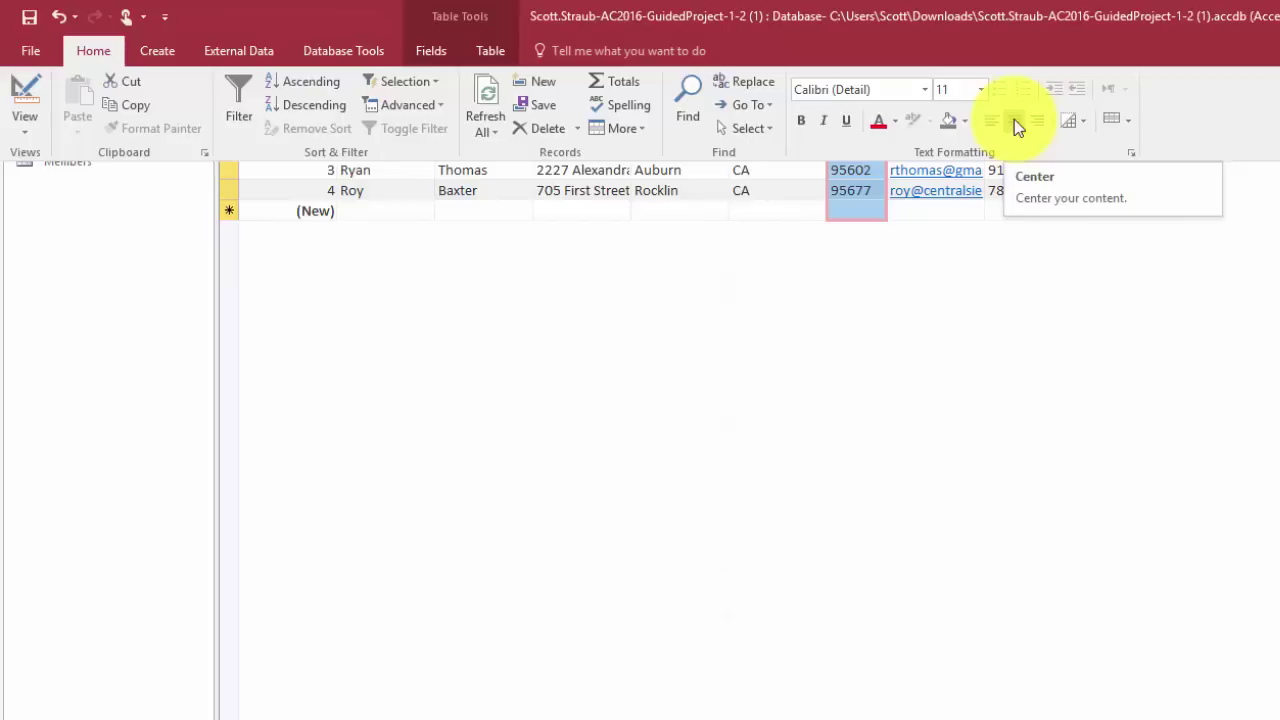
left_click(1017, 125)
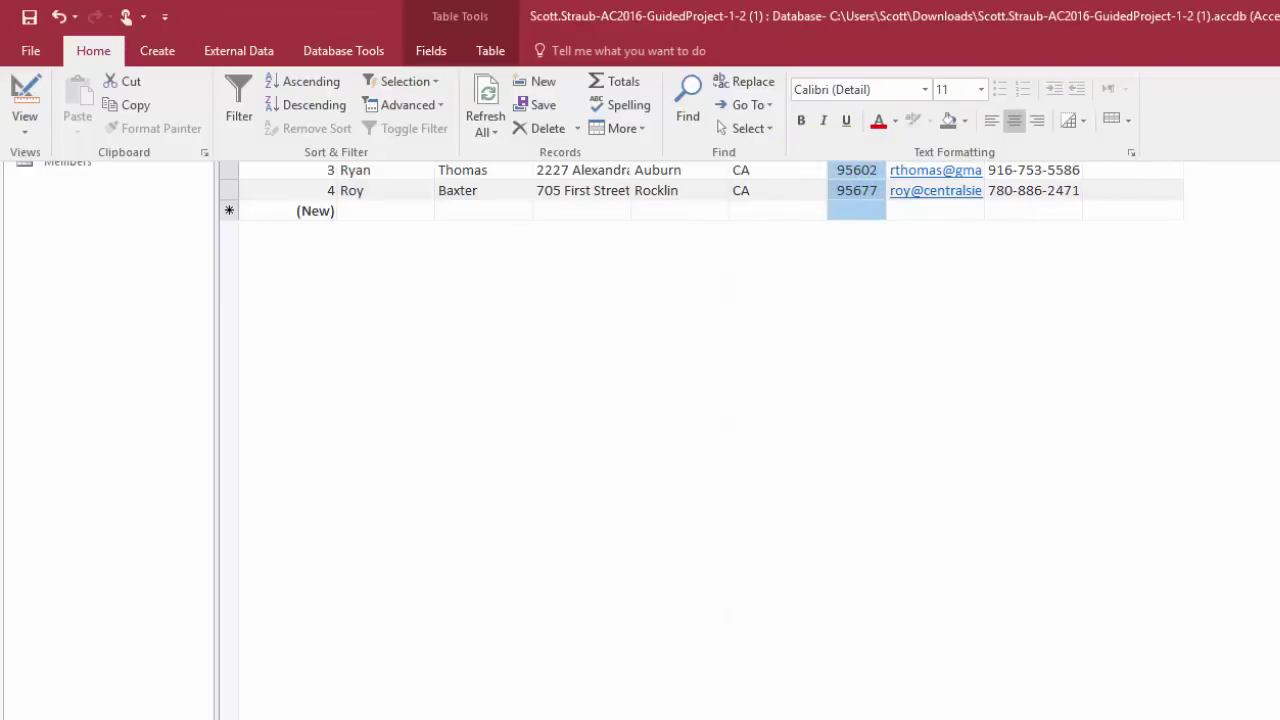
key("Escape")
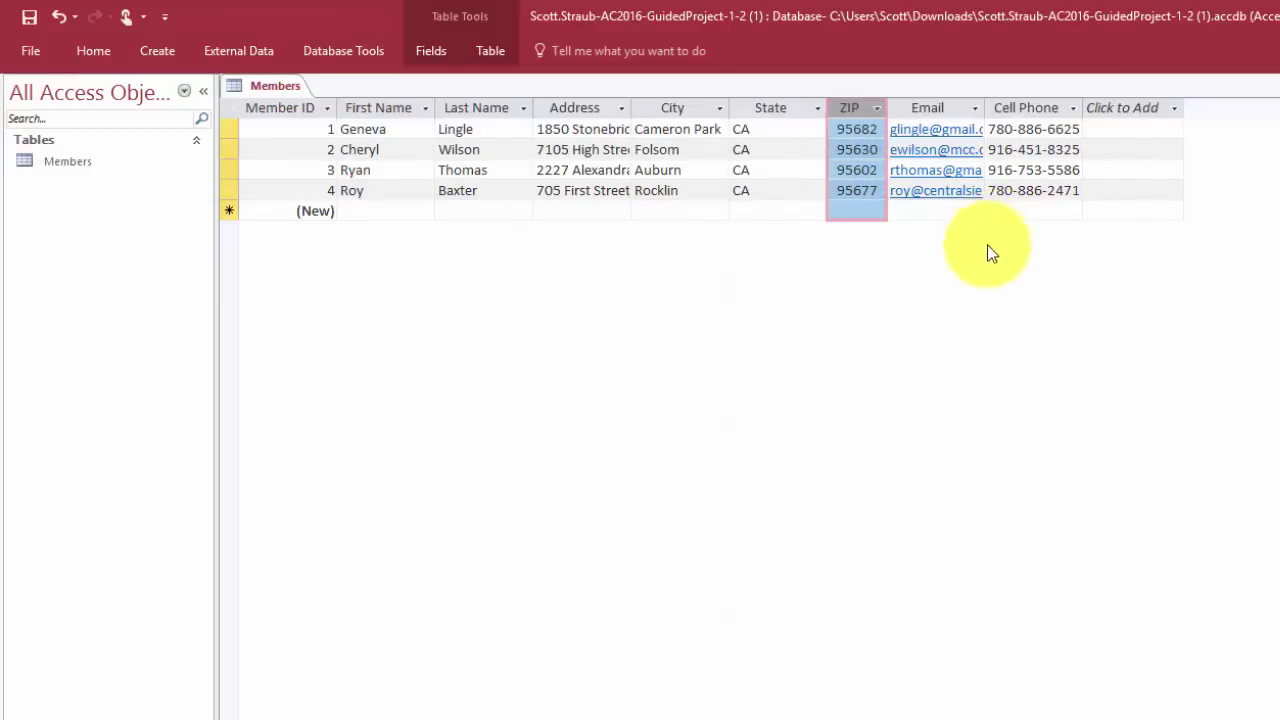
Best-fit the State column to its two-letter CA values
left_click(771, 106)
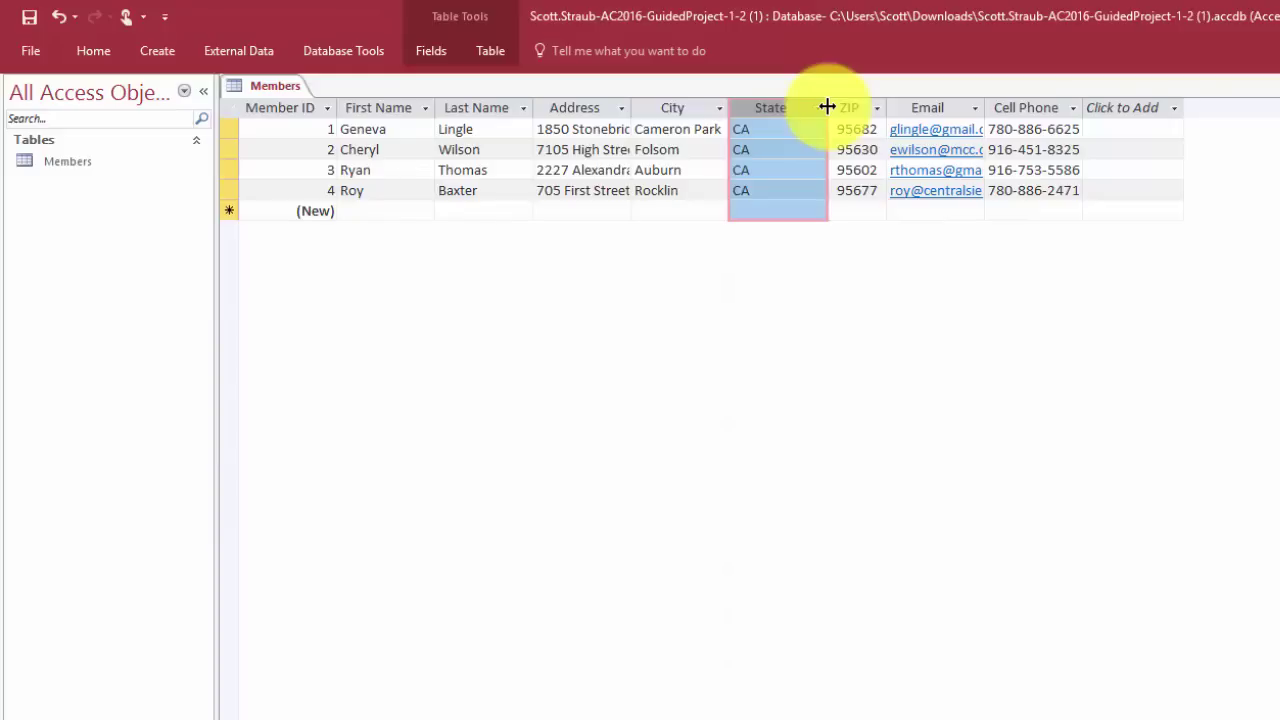
double_click(827, 107)
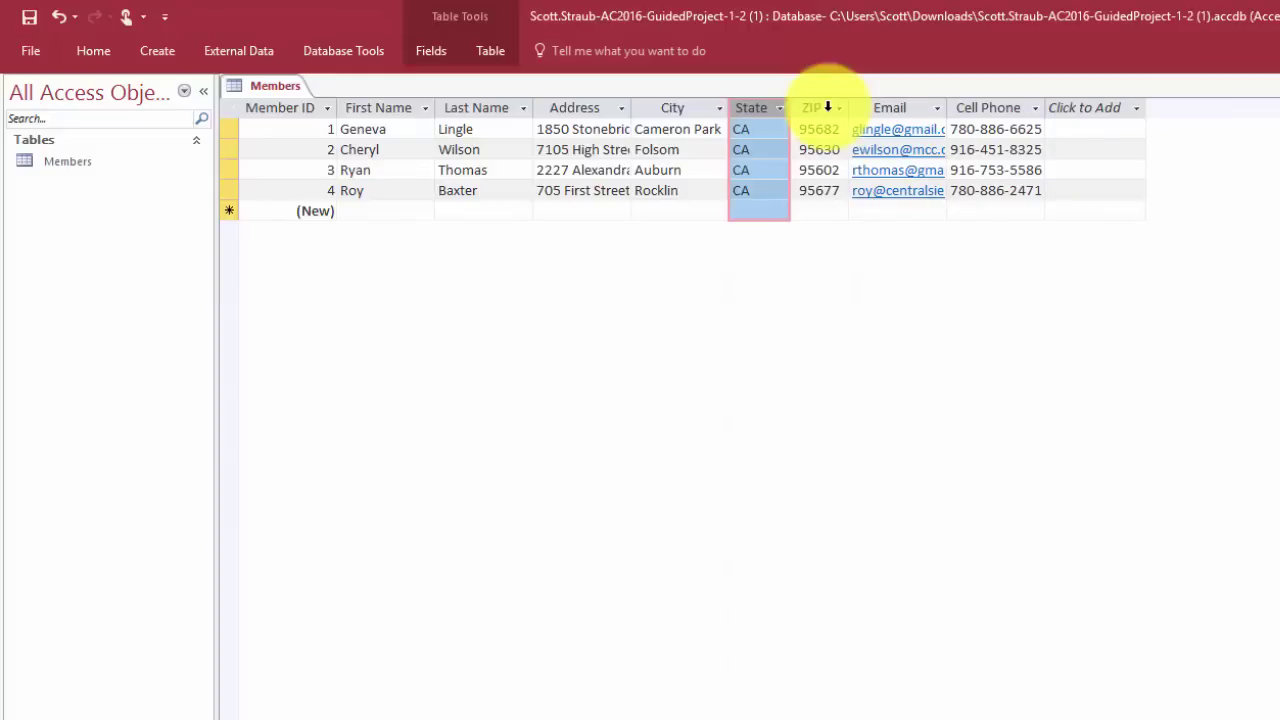
left_click(95, 52)
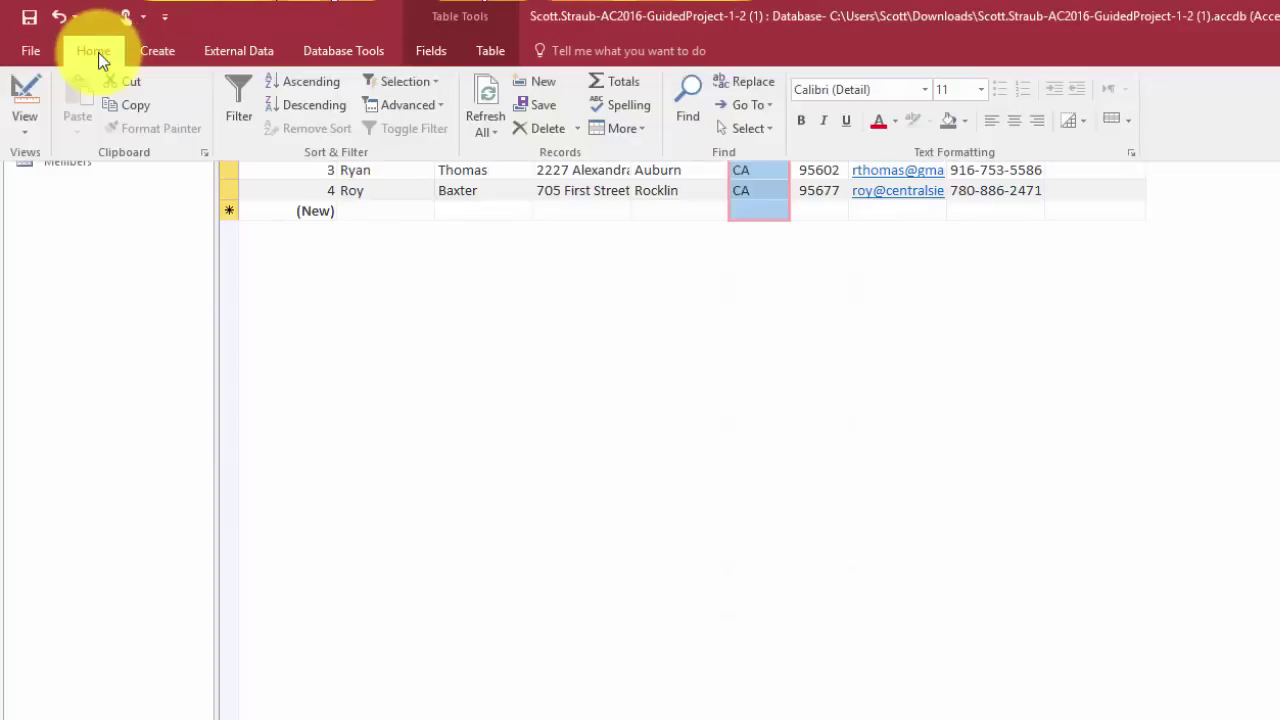
Center the State column's CA values and bring up the Alternate Row Color choices
left_click(1017, 123)
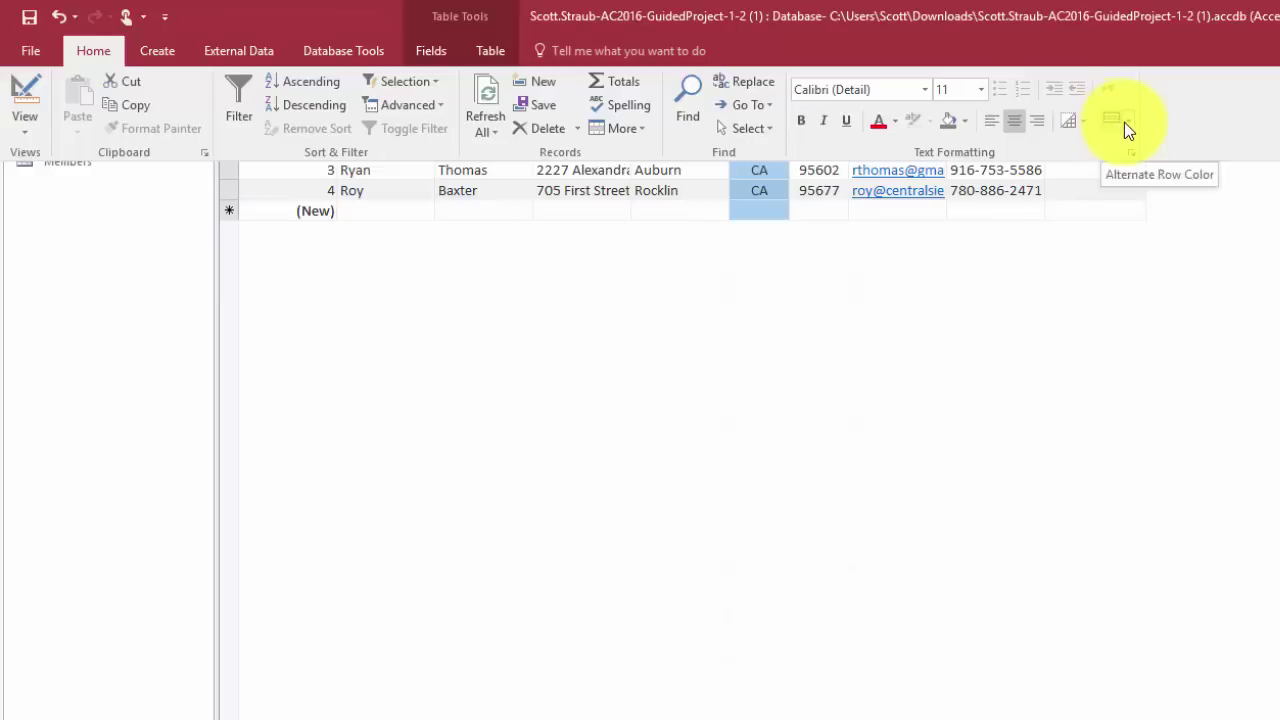
left_click(1130, 122)
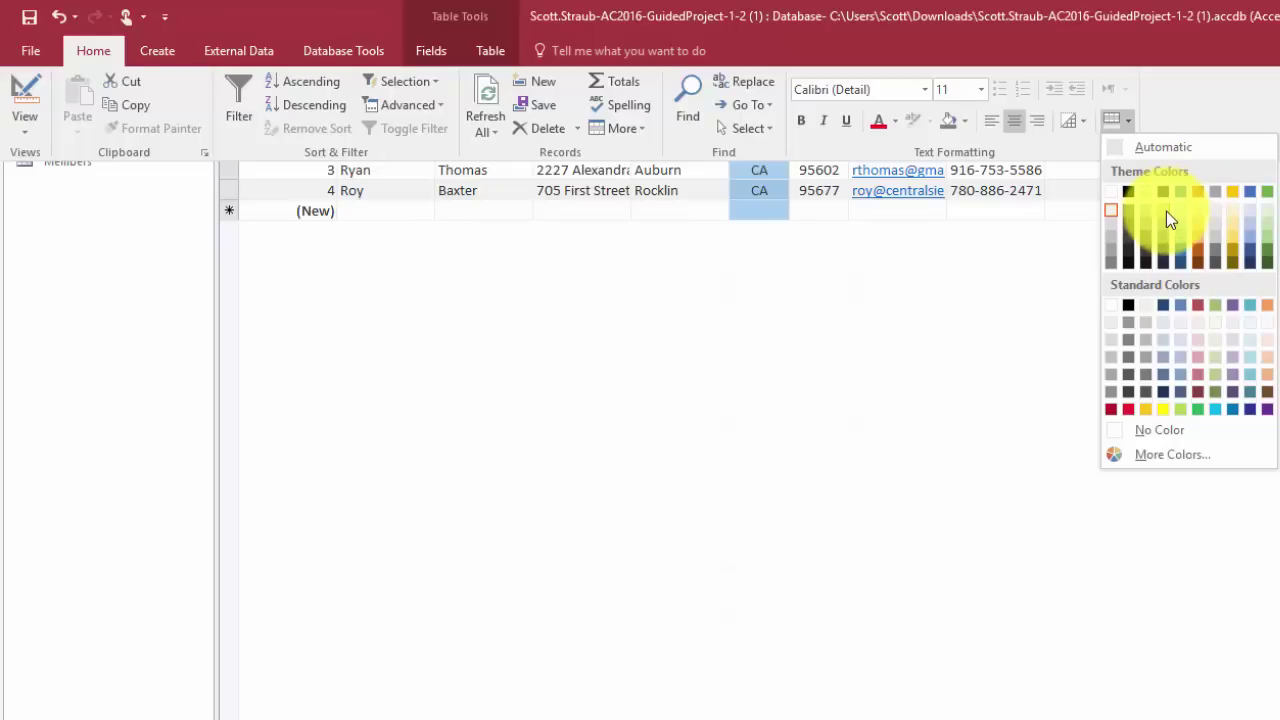
Shade alternate rows of the Members datasheet light grey, then collapse the Home ribbon
left_click(1166, 211)
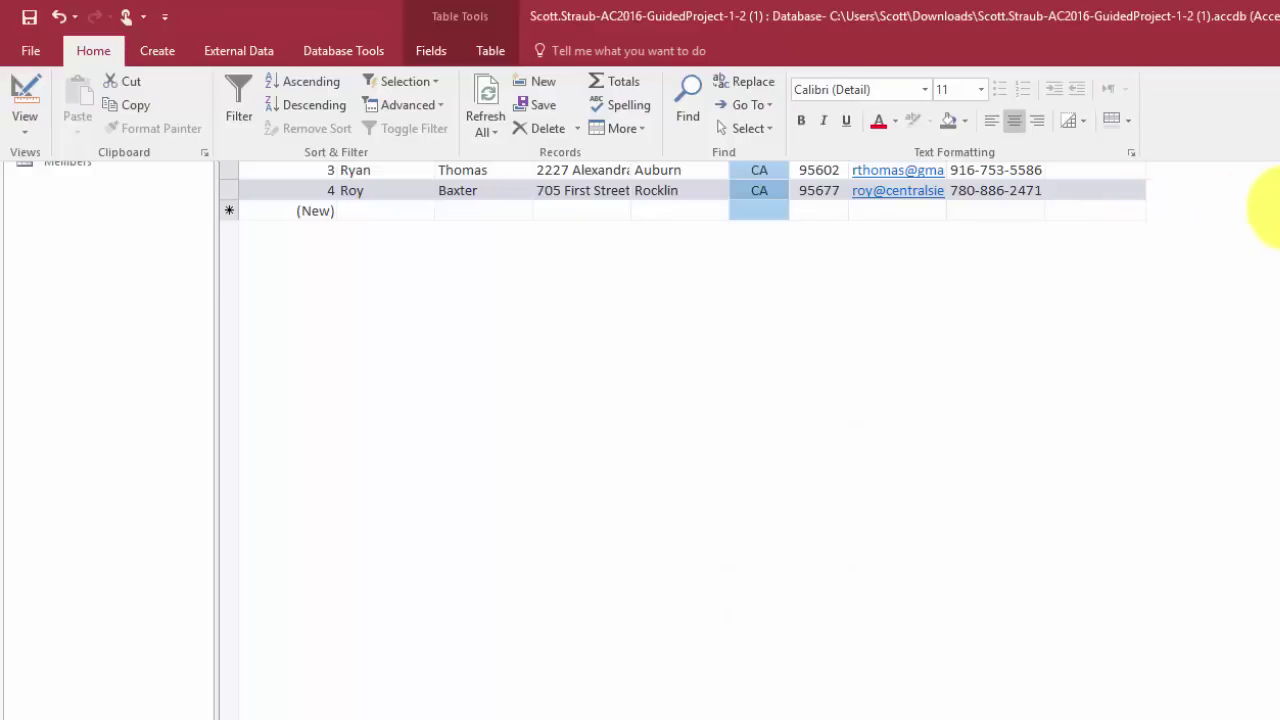
left_click(1272, 205)
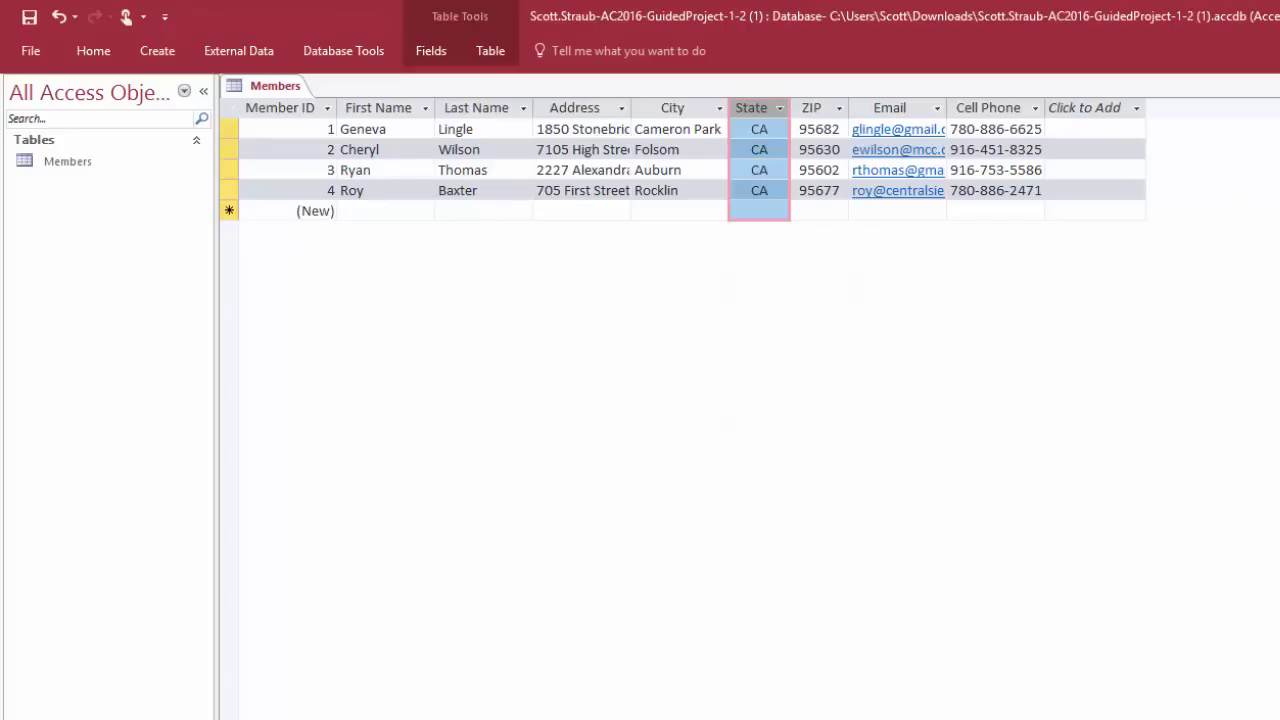
left_click(98, 56)
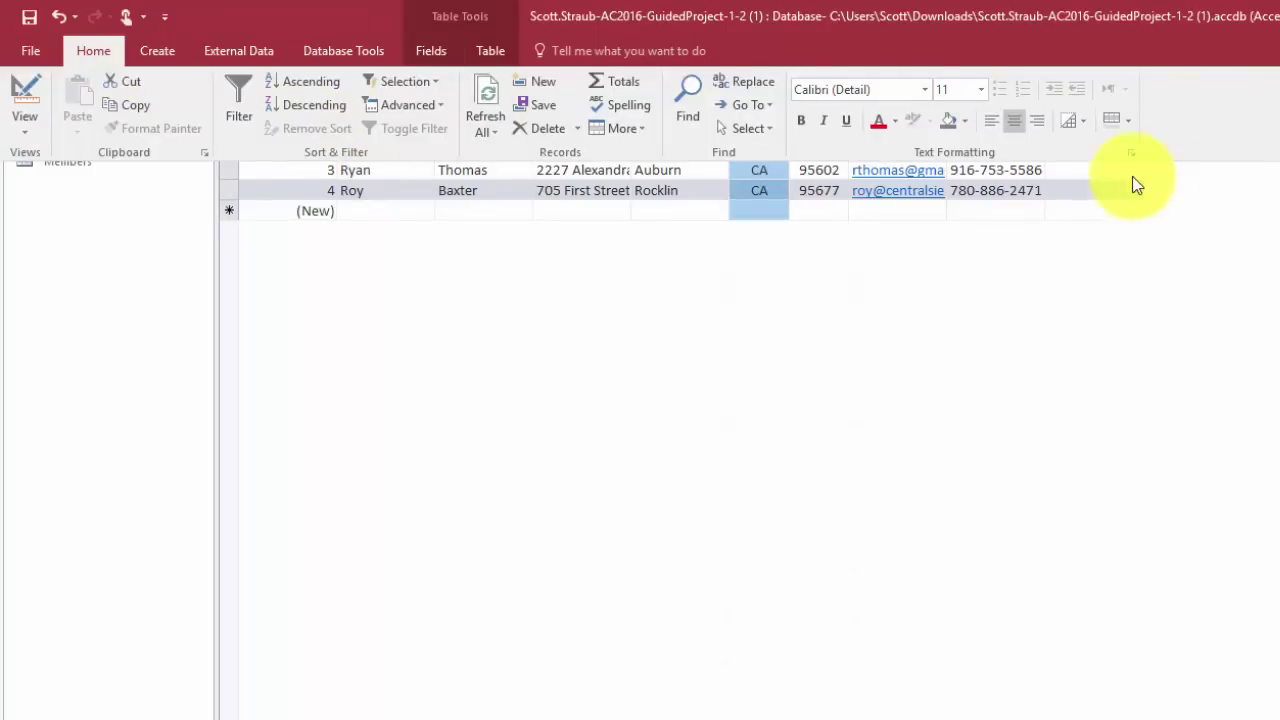
left_click(1268, 298)
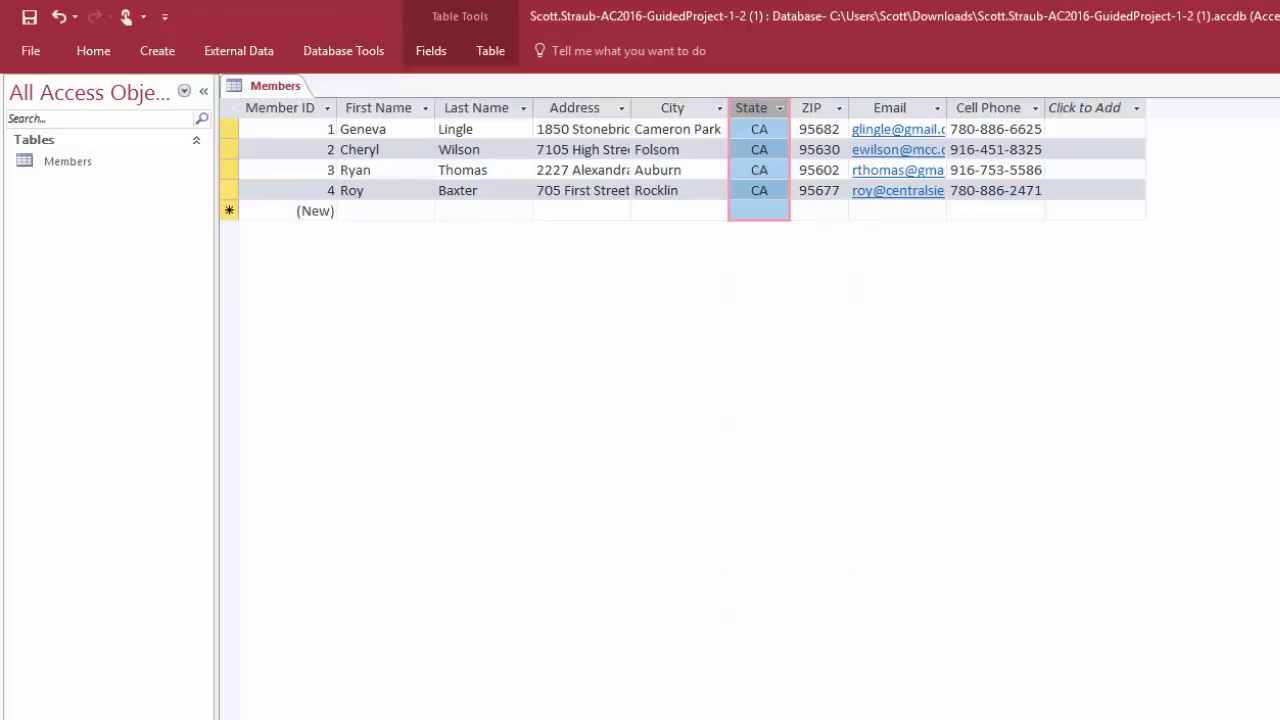
Close the Members datasheet with Ctrl+W
key("ctrl+w")
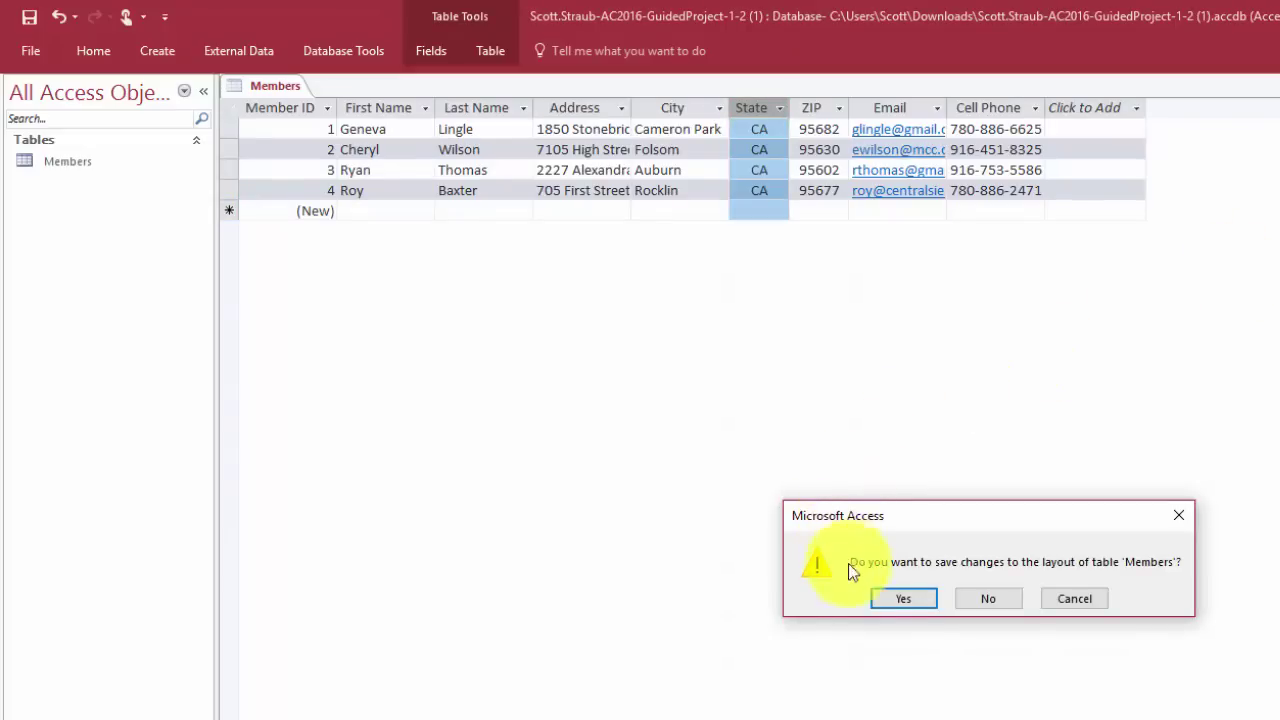
Save the Members table's layout changes as it closes, then bring up External Data
left_click(889, 606)
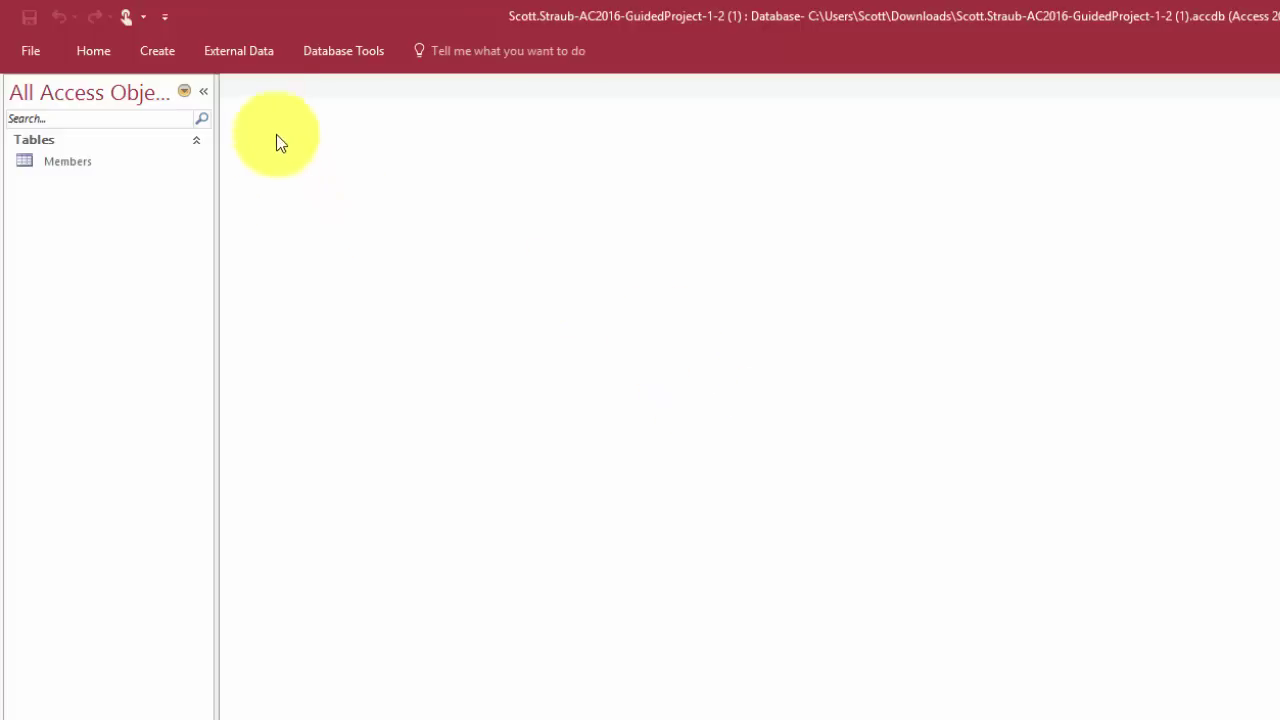
left_click(241, 51)
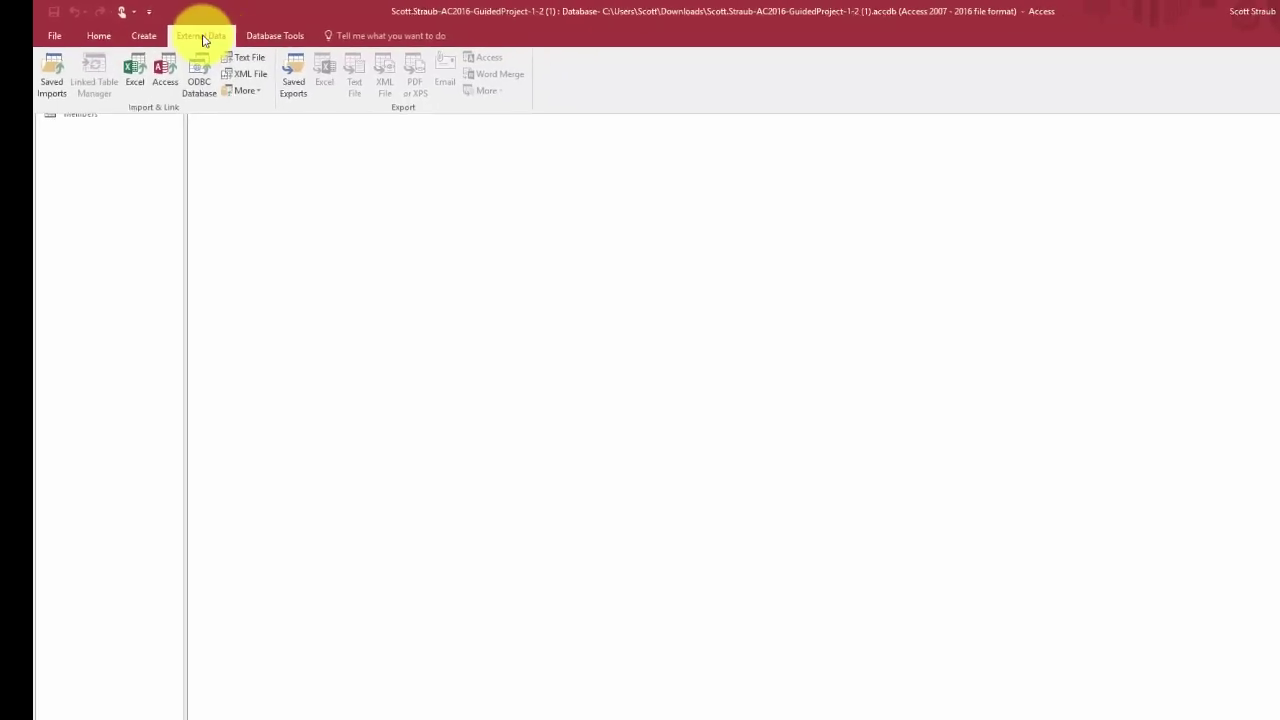
Launch the Excel spreadsheet import wizard
left_click(134, 68)
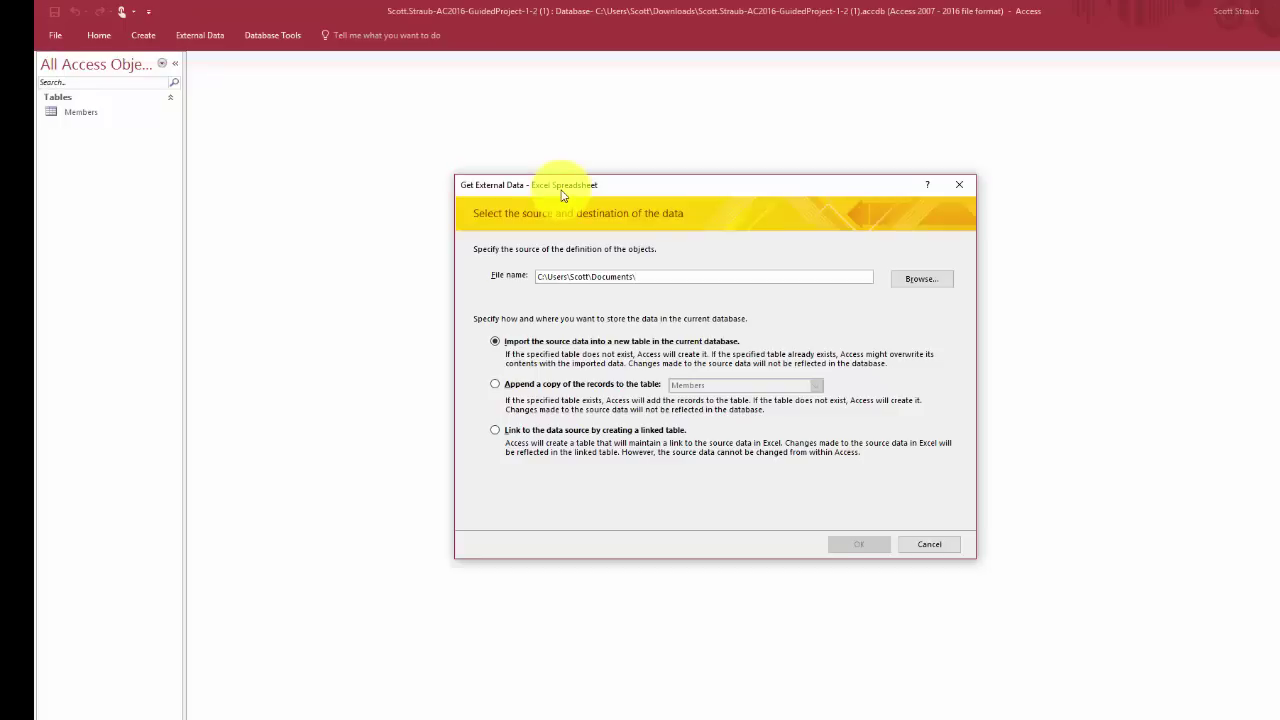
Pick MembersDataFile-01.xlsx from Downloads, filtered to October 2, 2016 files, as the import source
left_click(917, 280)
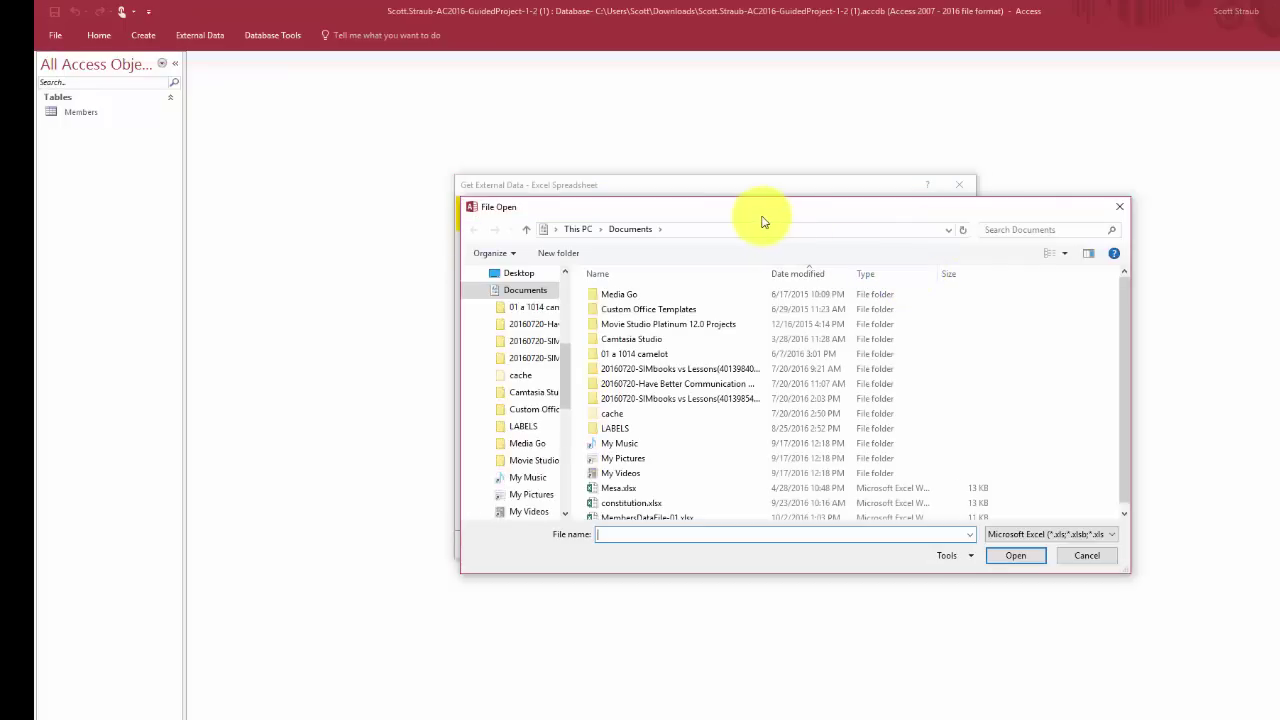
left_click_drag(760, 215, 630, 153)
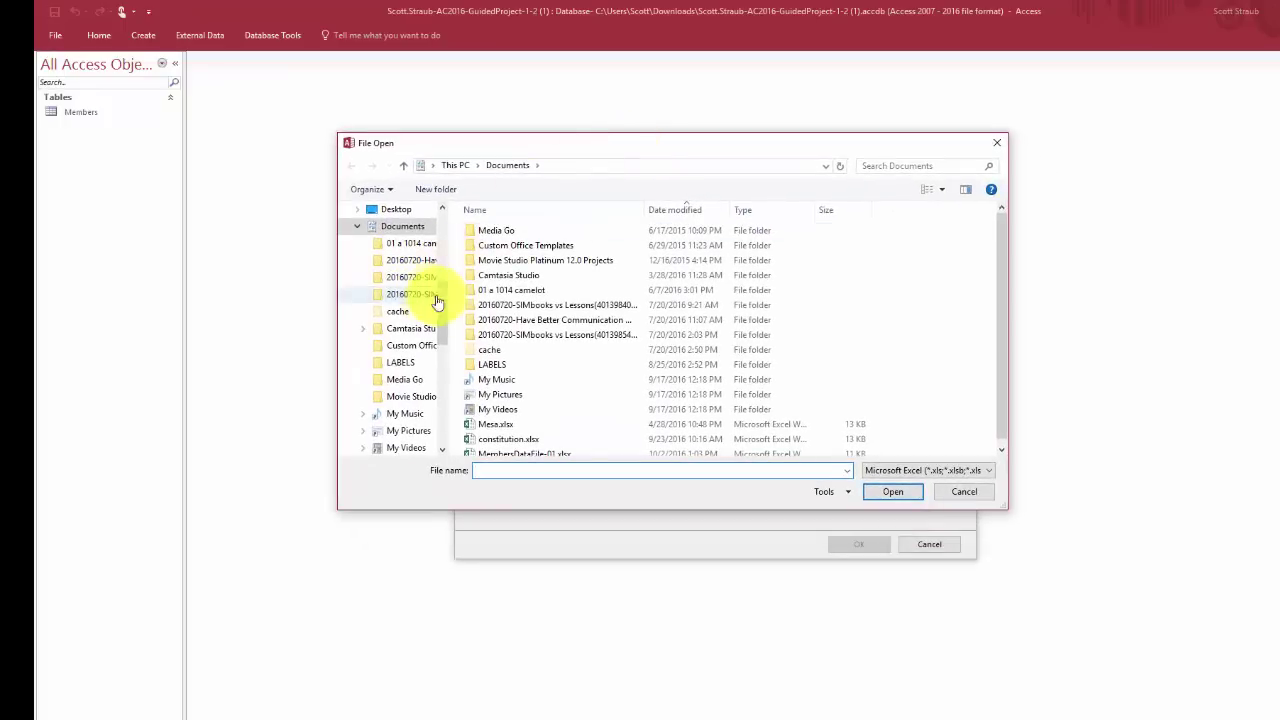
left_click_drag(443, 300, 450, 233)
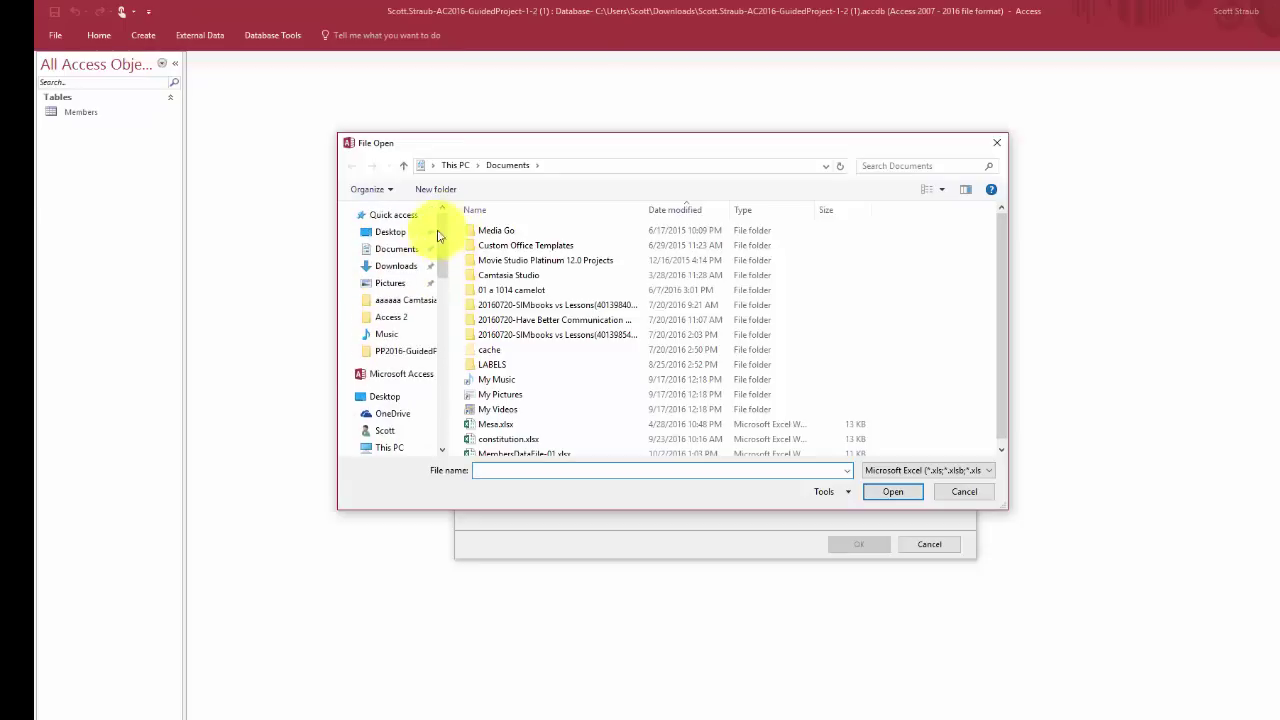
left_click(397, 268)
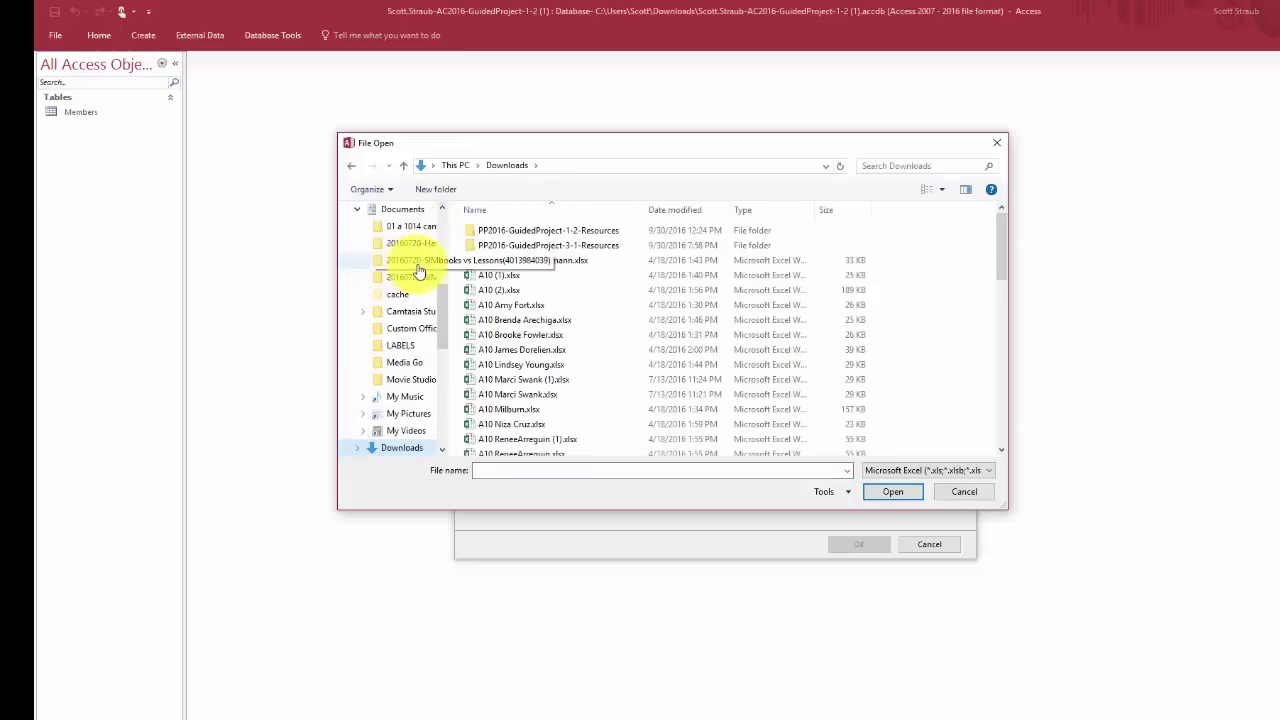
left_click(723, 209)
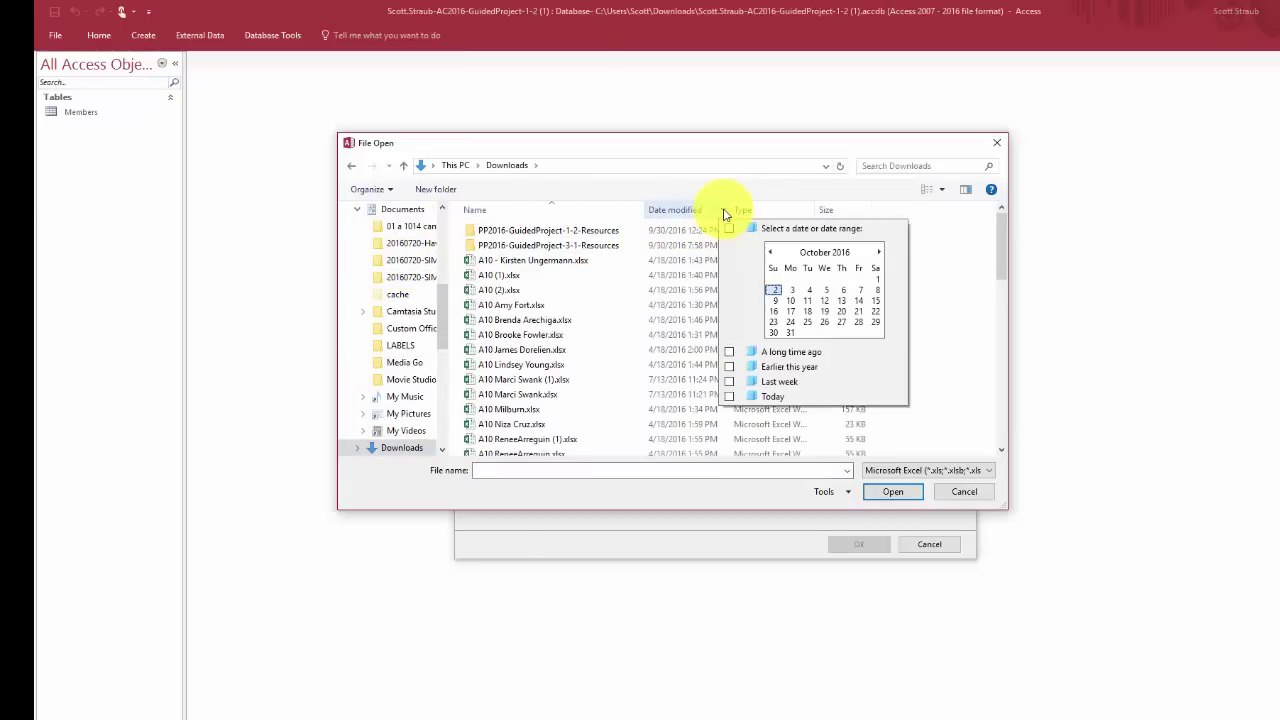
left_click(776, 292)
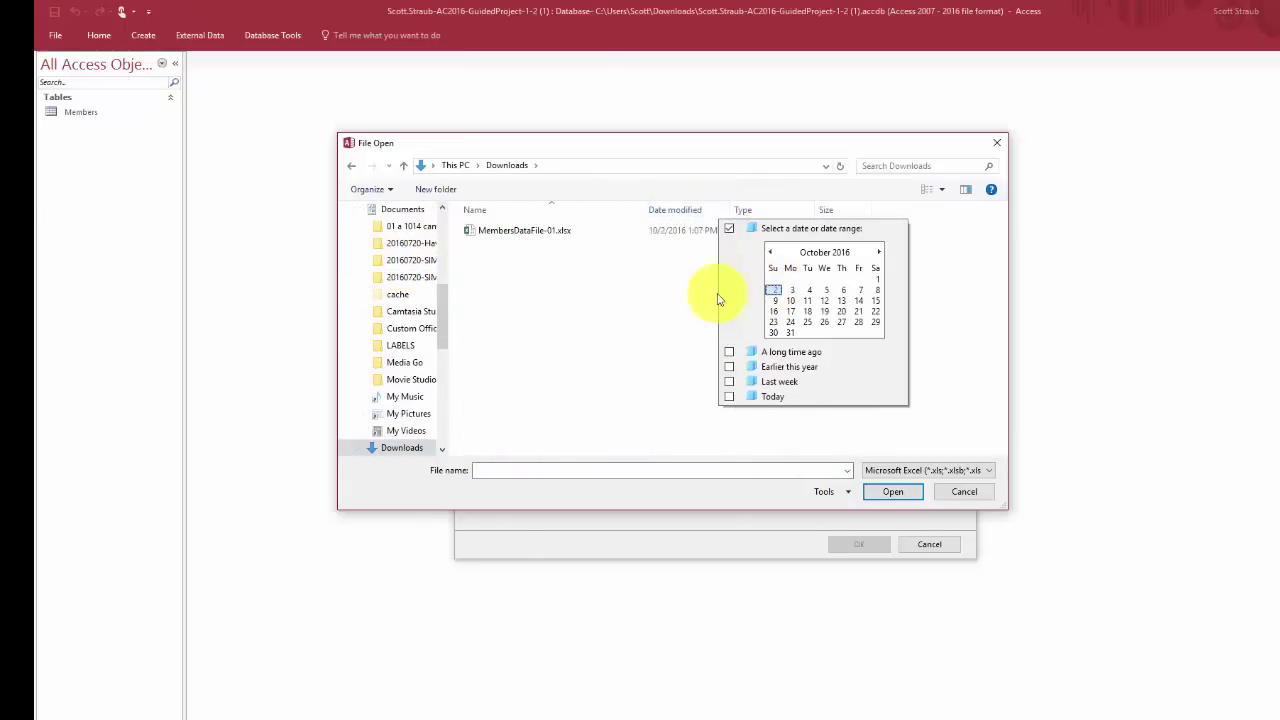
left_click(585, 308)
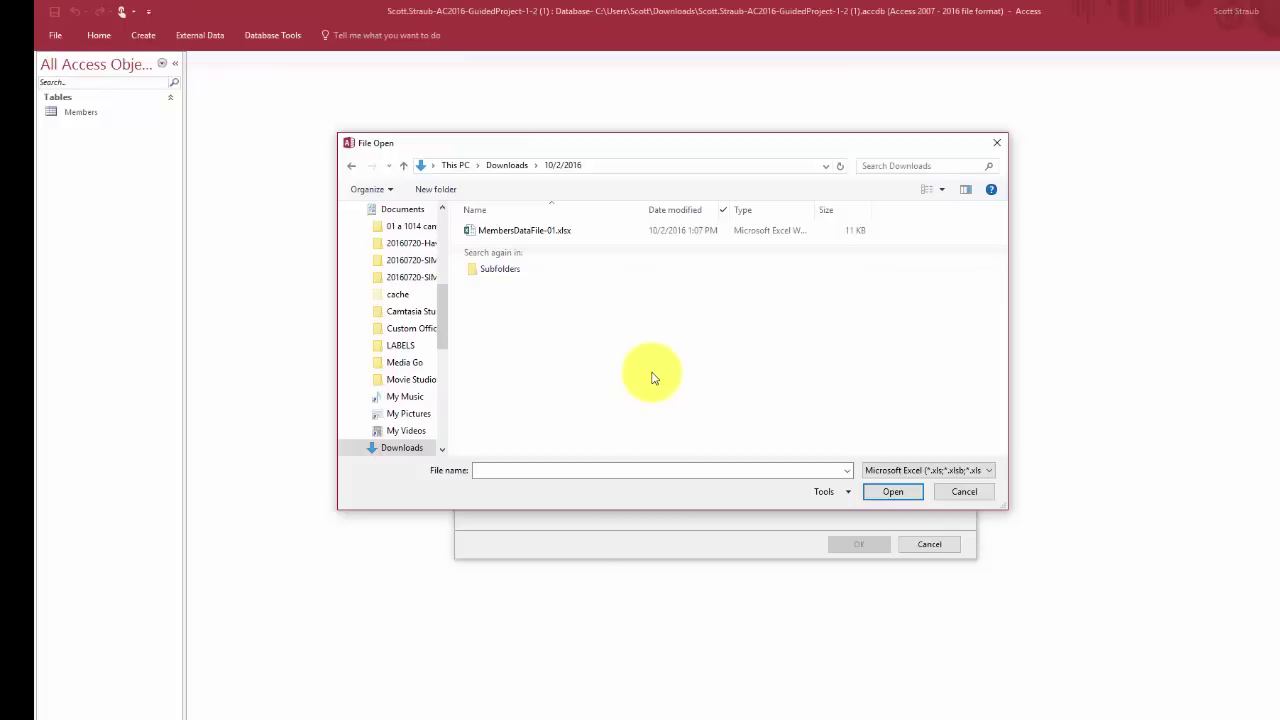
left_click(531, 236)
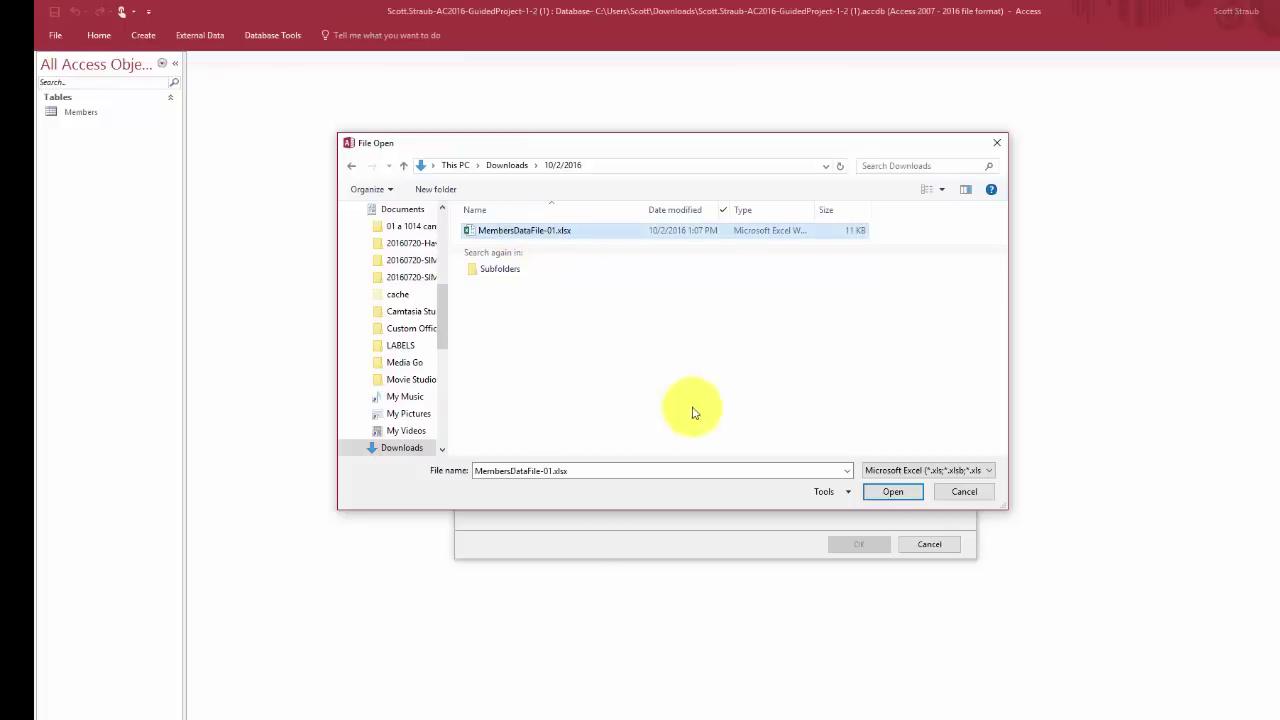
left_click(893, 492)
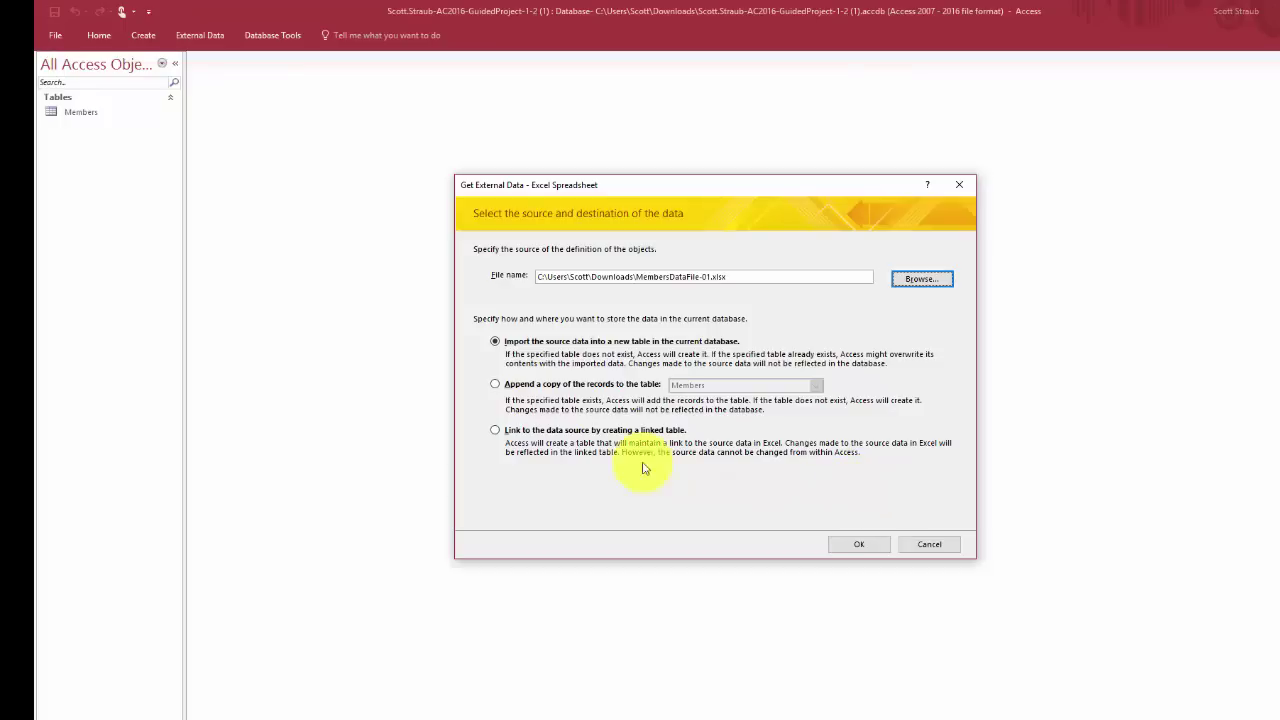
Choose to append the spreadsheet records to the Members table and confirm
left_click(496, 386)
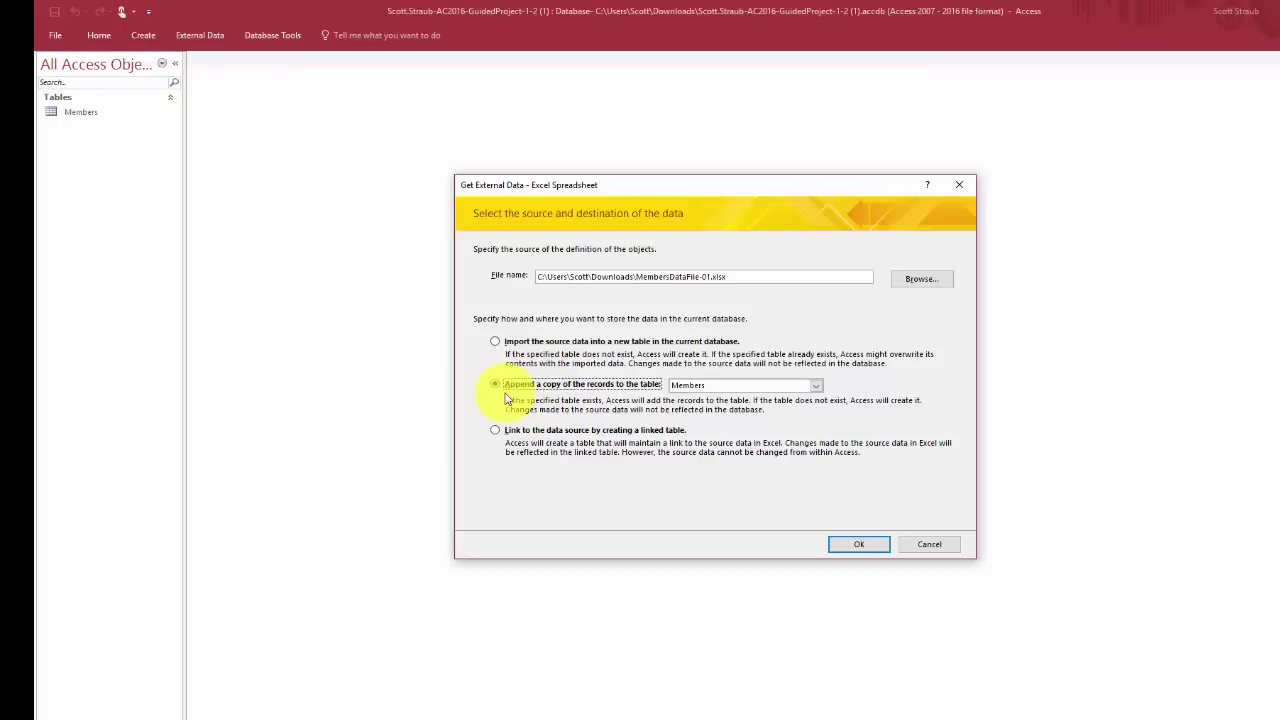
left_click(817, 389)
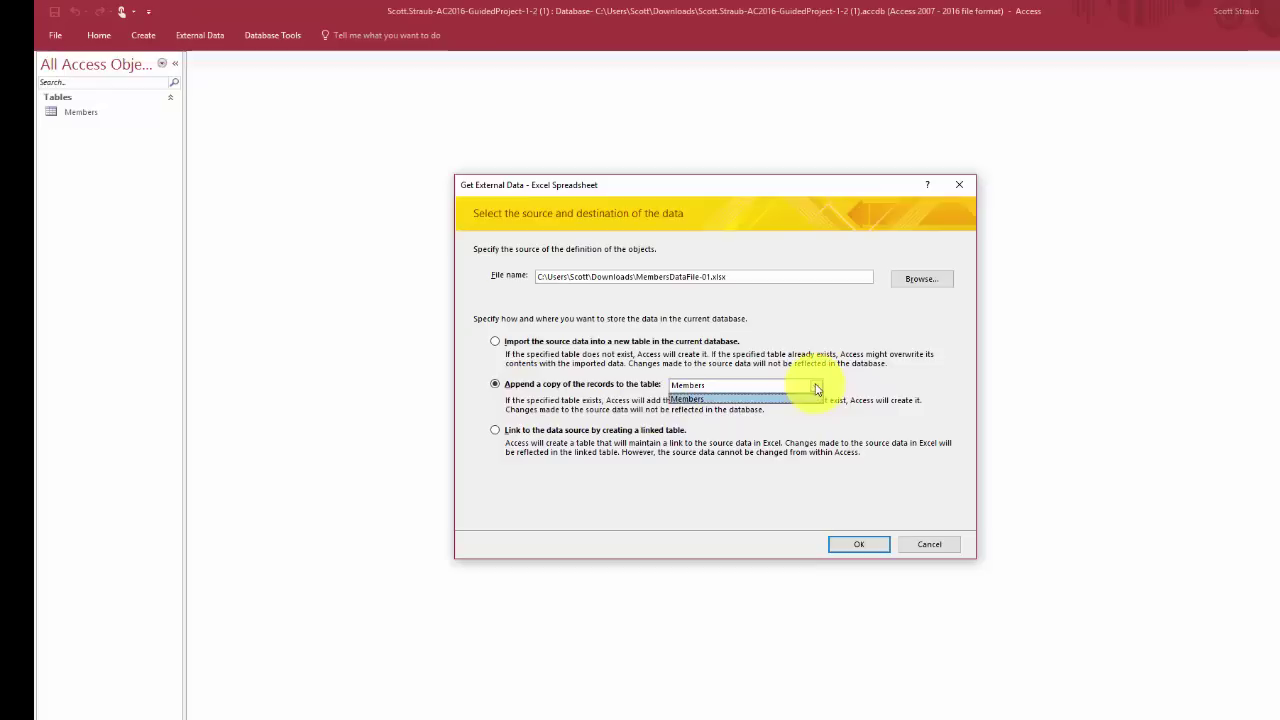
left_click(748, 396)
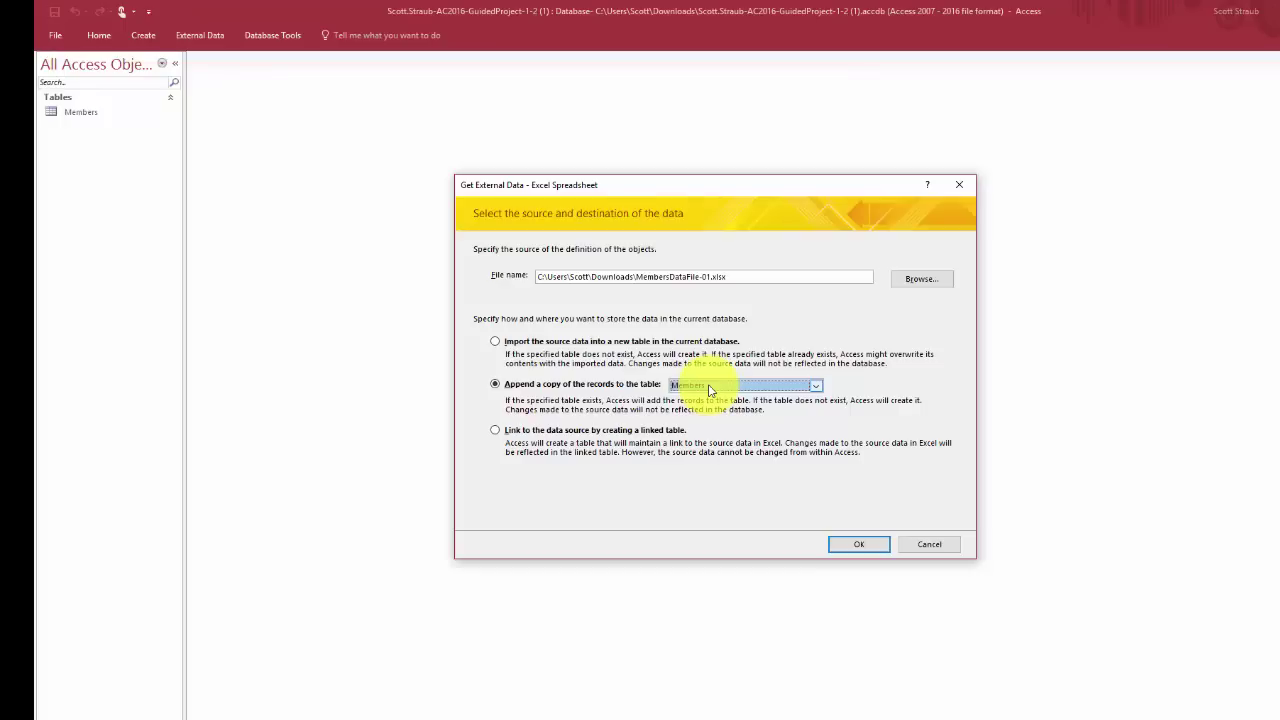
left_click(853, 546)
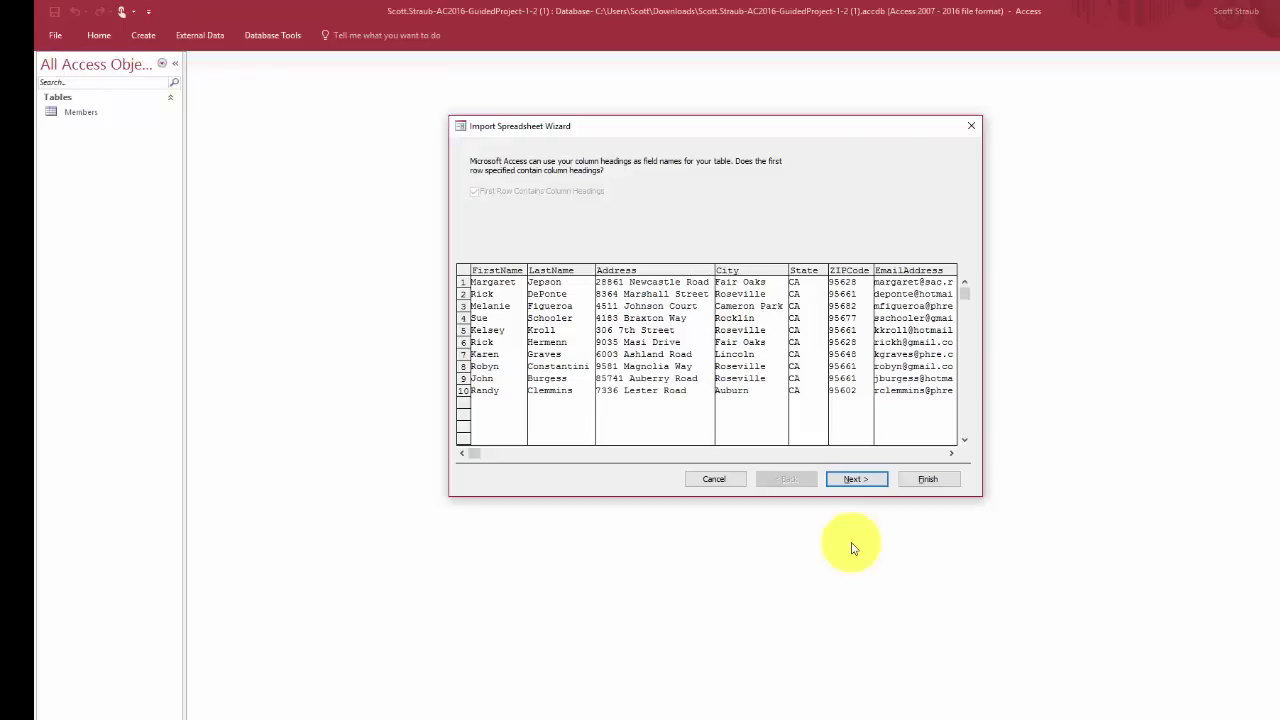
Finish appending the rows to Members and close without saving the import steps
left_click(853, 480)
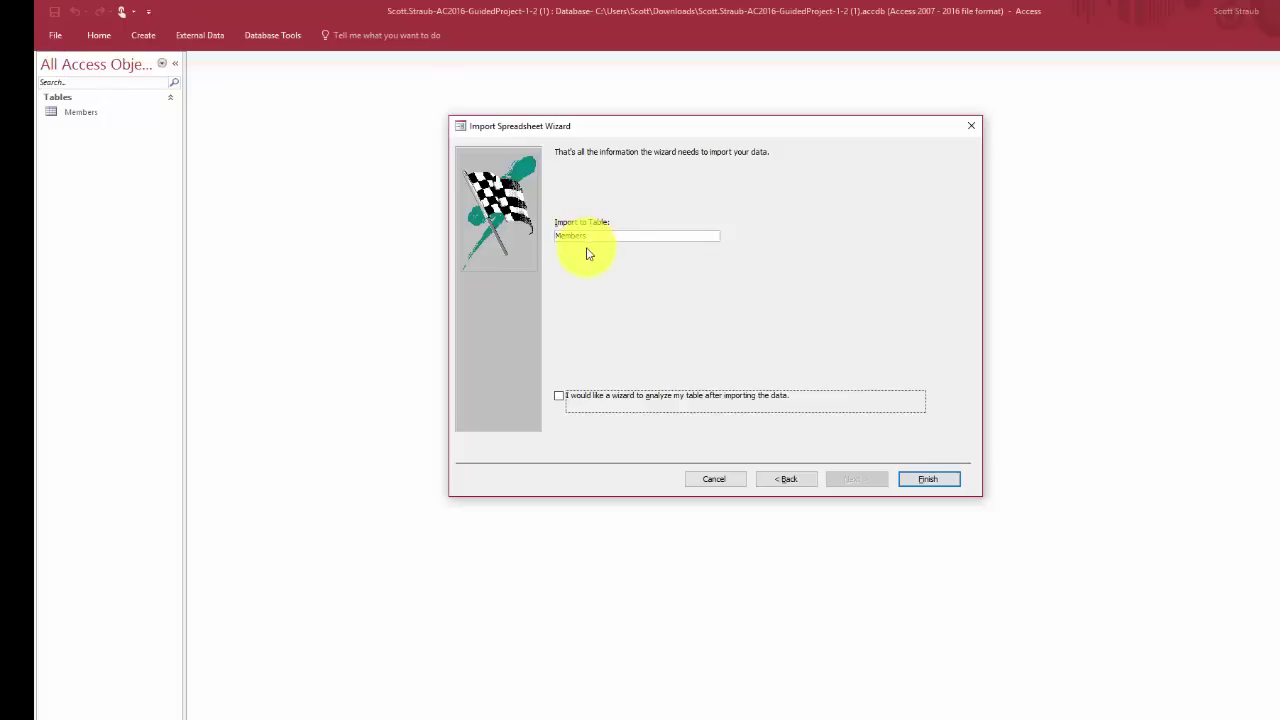
left_click(924, 481)
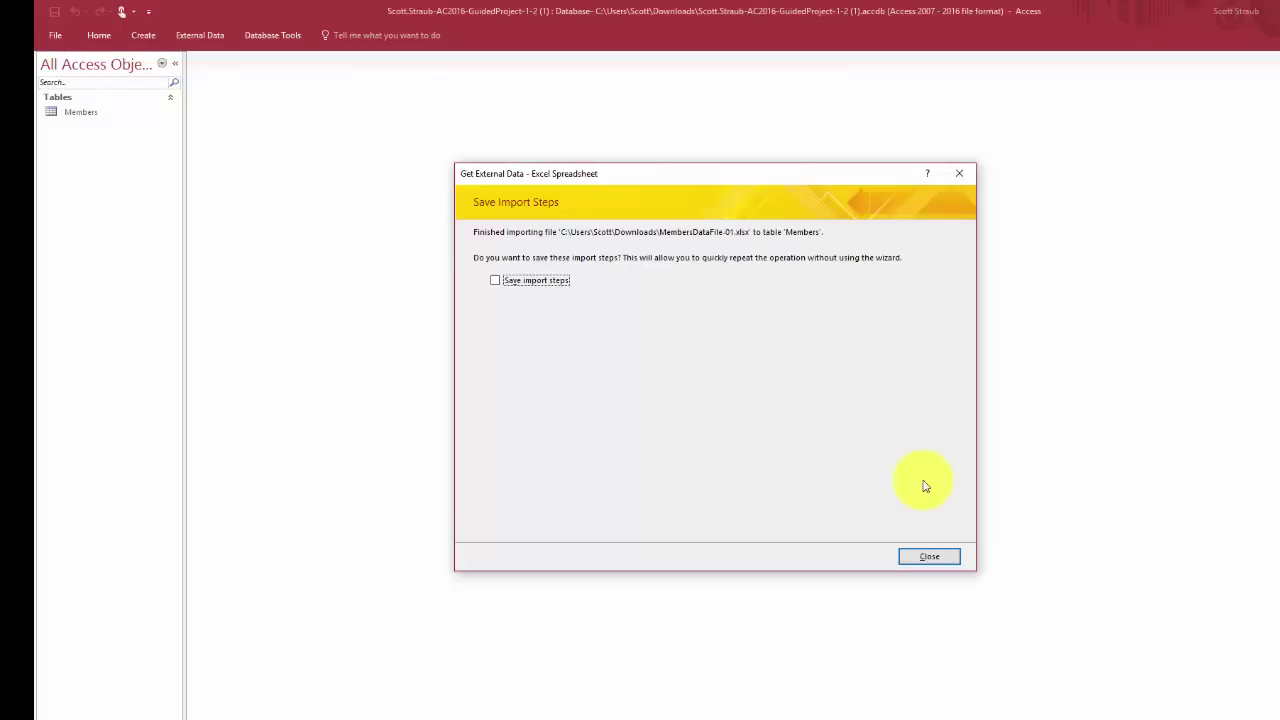
left_click(927, 556)
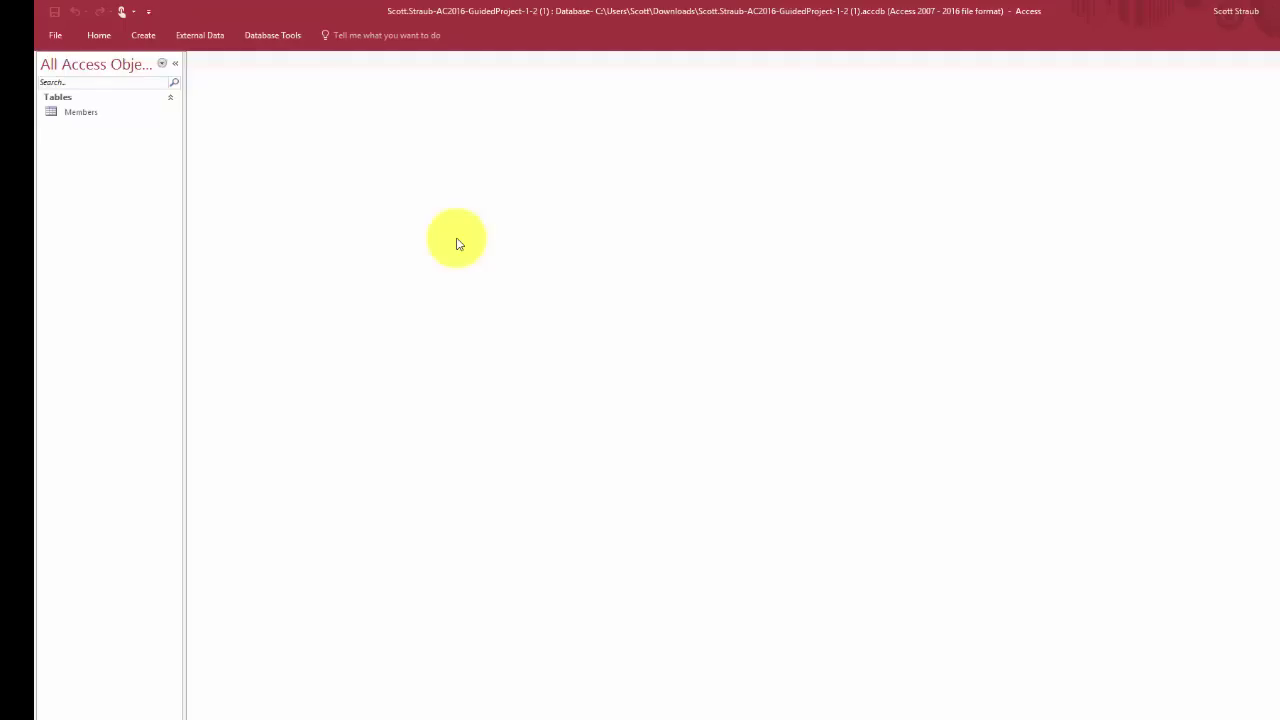
Open the Members table, now listing 14 records, and bring up the City sort options
double_click(85, 117)
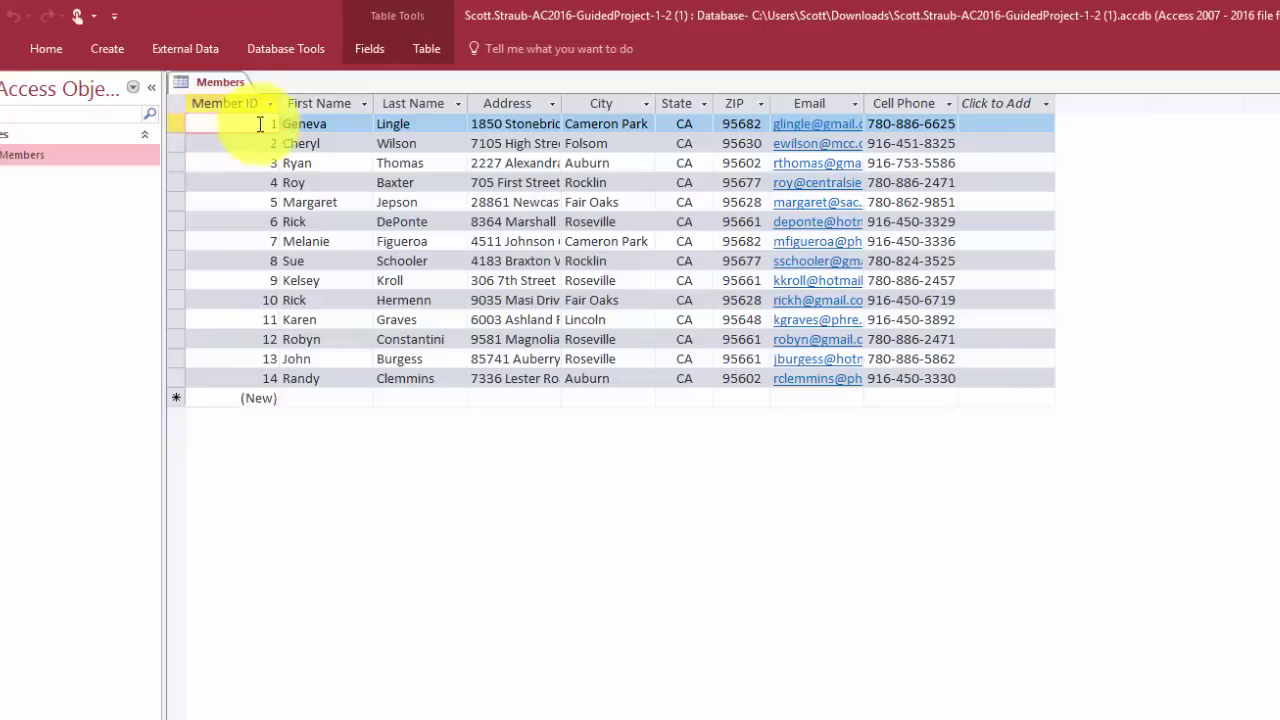
left_click(648, 104)
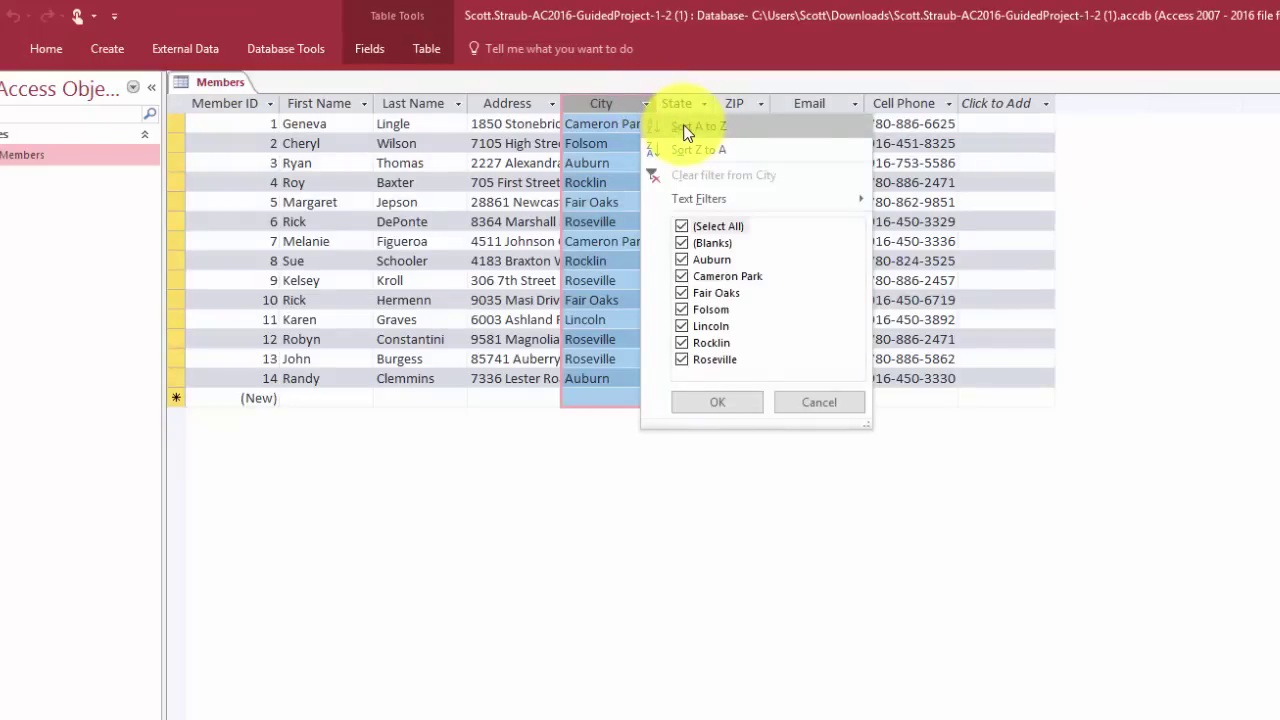
Sort members by City A to Z, then remove the sort to restore Member ID order
left_click(686, 128)
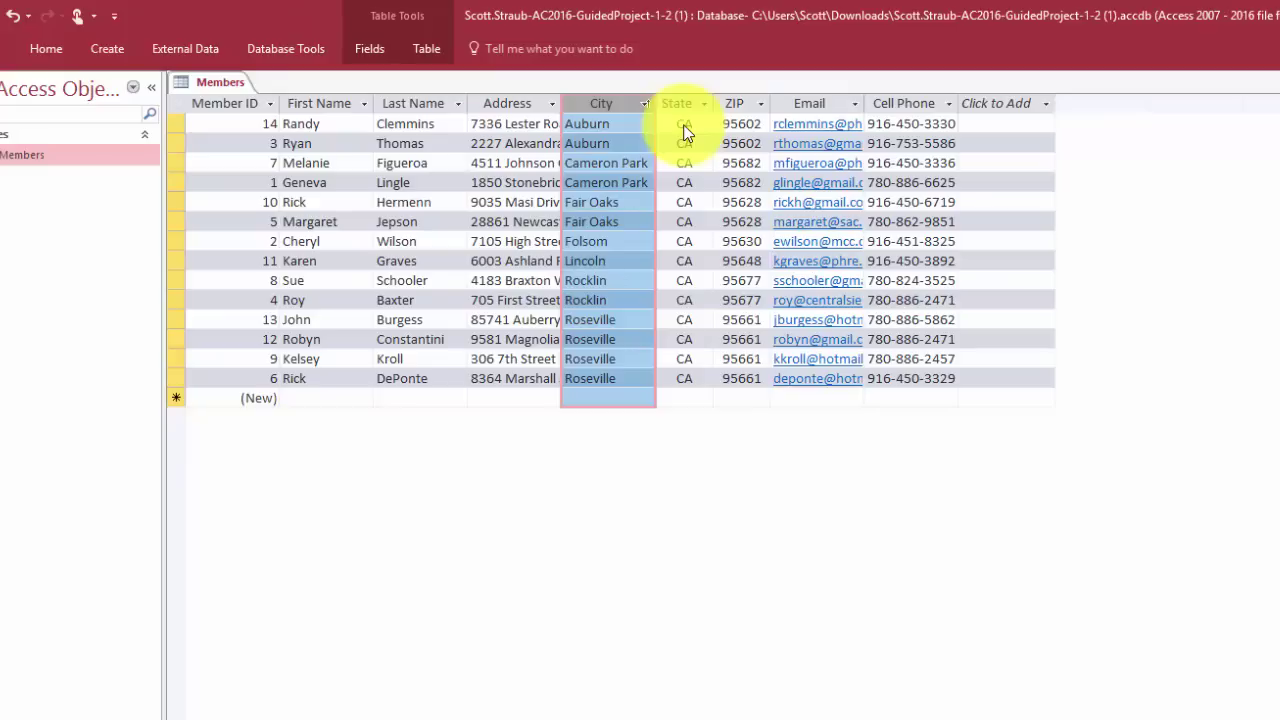
left_click(42, 46)
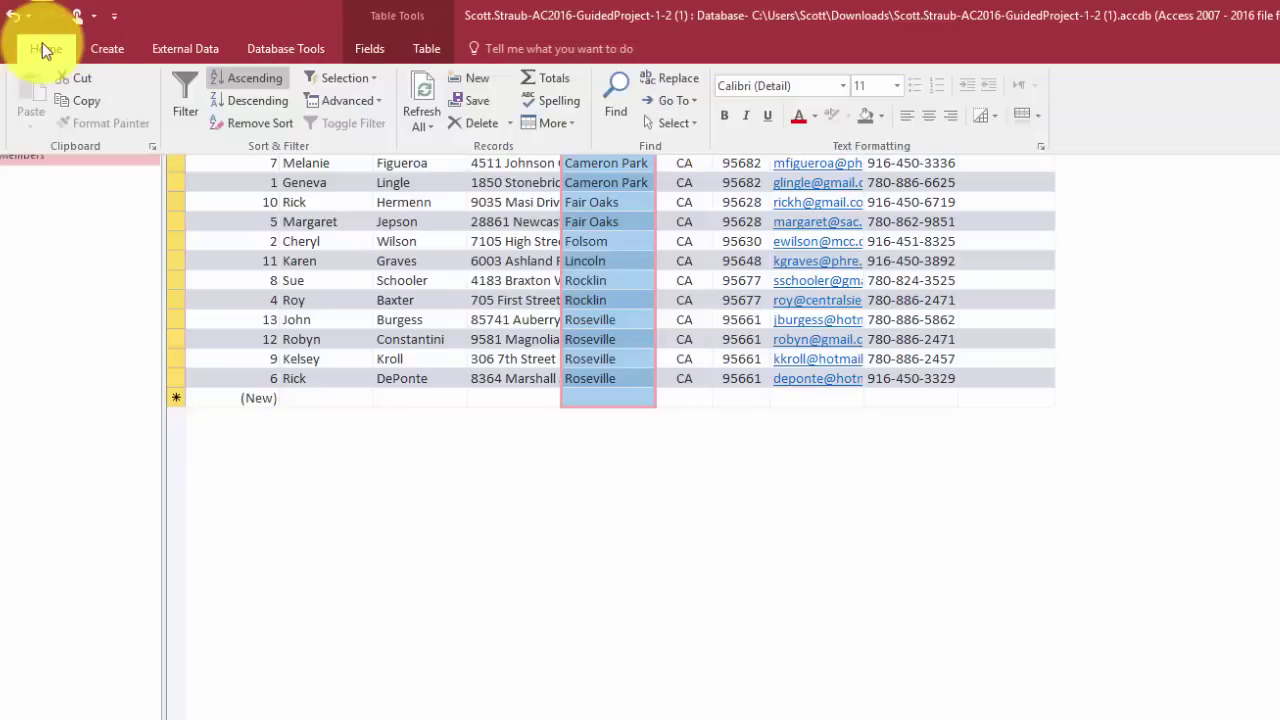
left_click(257, 133)
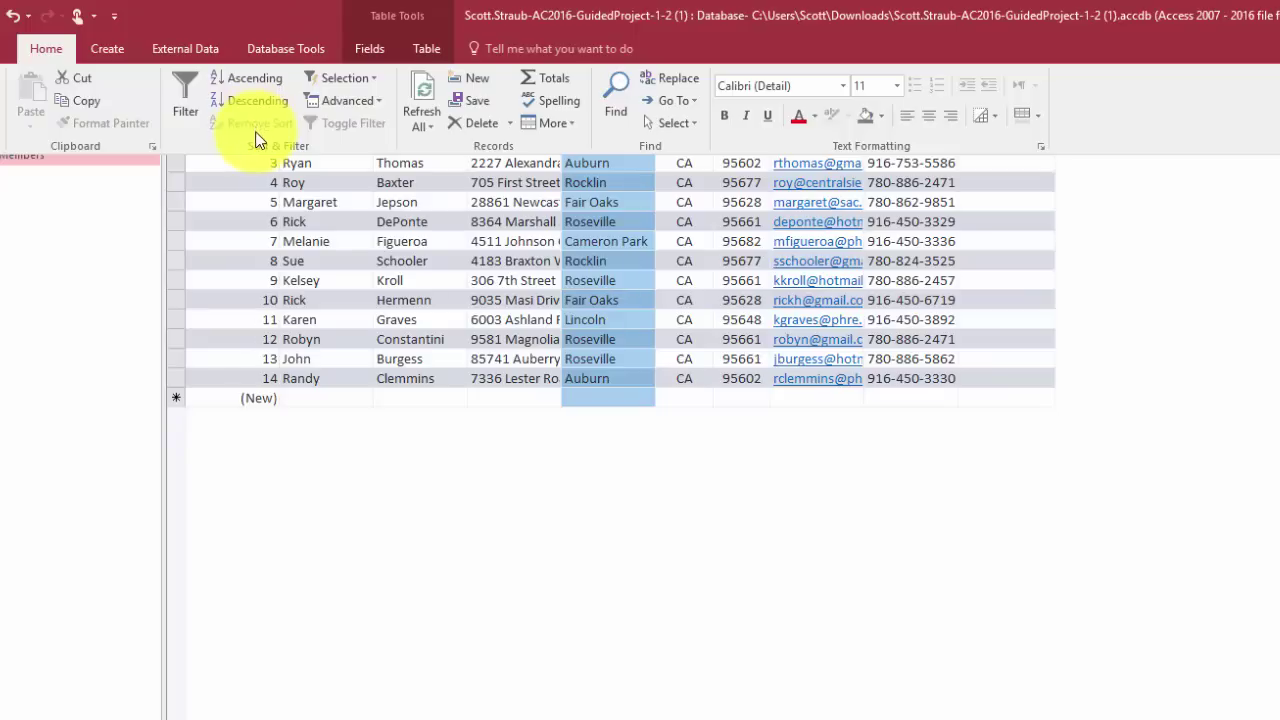
left_click(1176, 208)
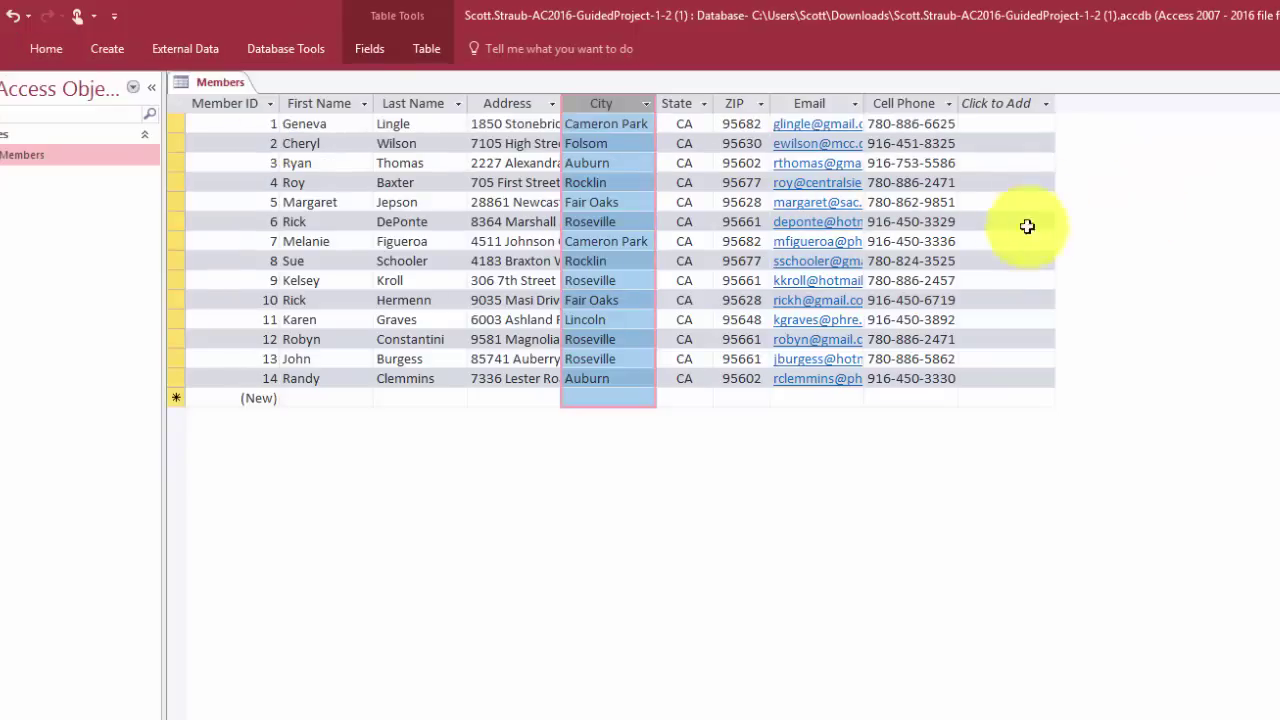
Drag the ZIP column to sit between First Name and Last Name
left_click(738, 100)
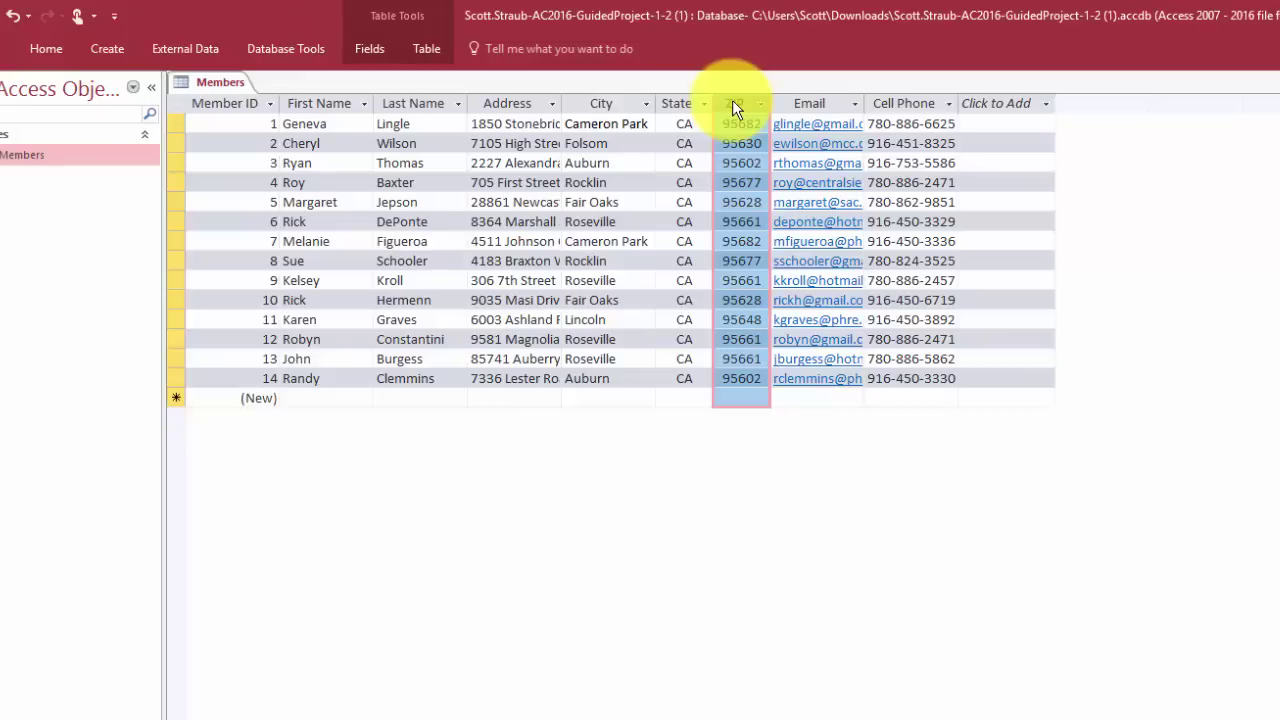
left_click_drag(732, 104, 388, 107)
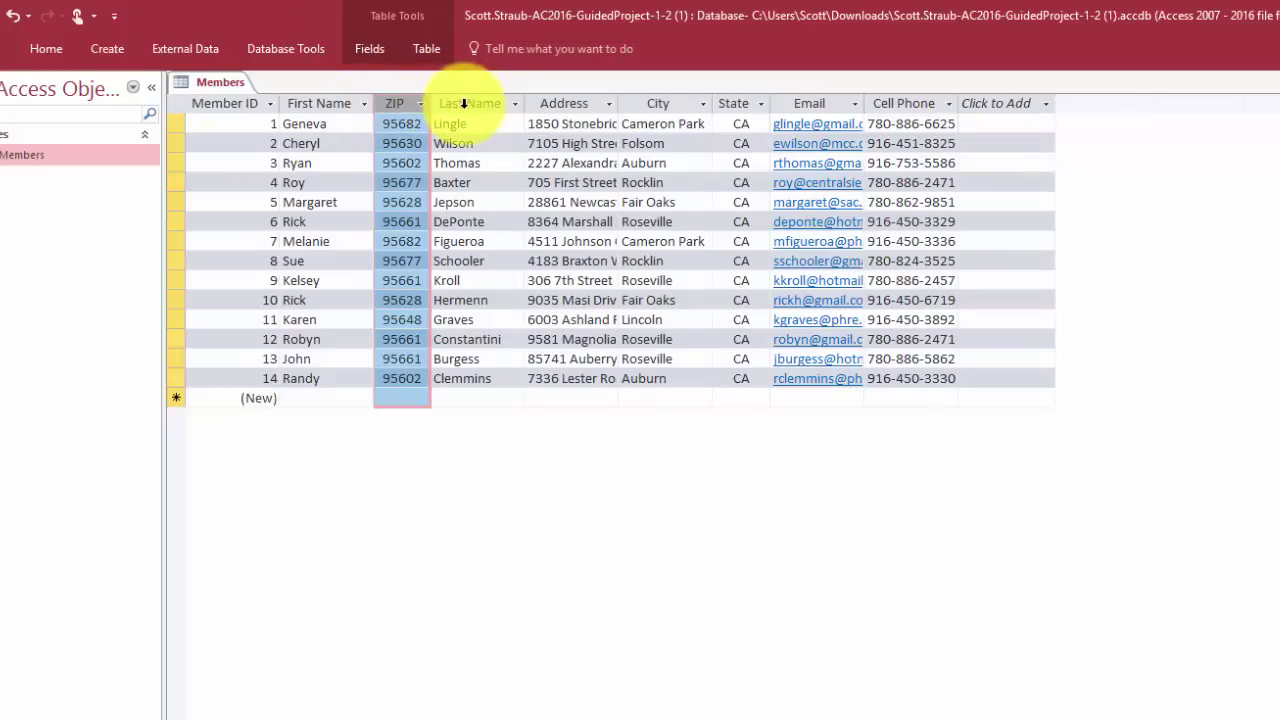
left_click(517, 141)
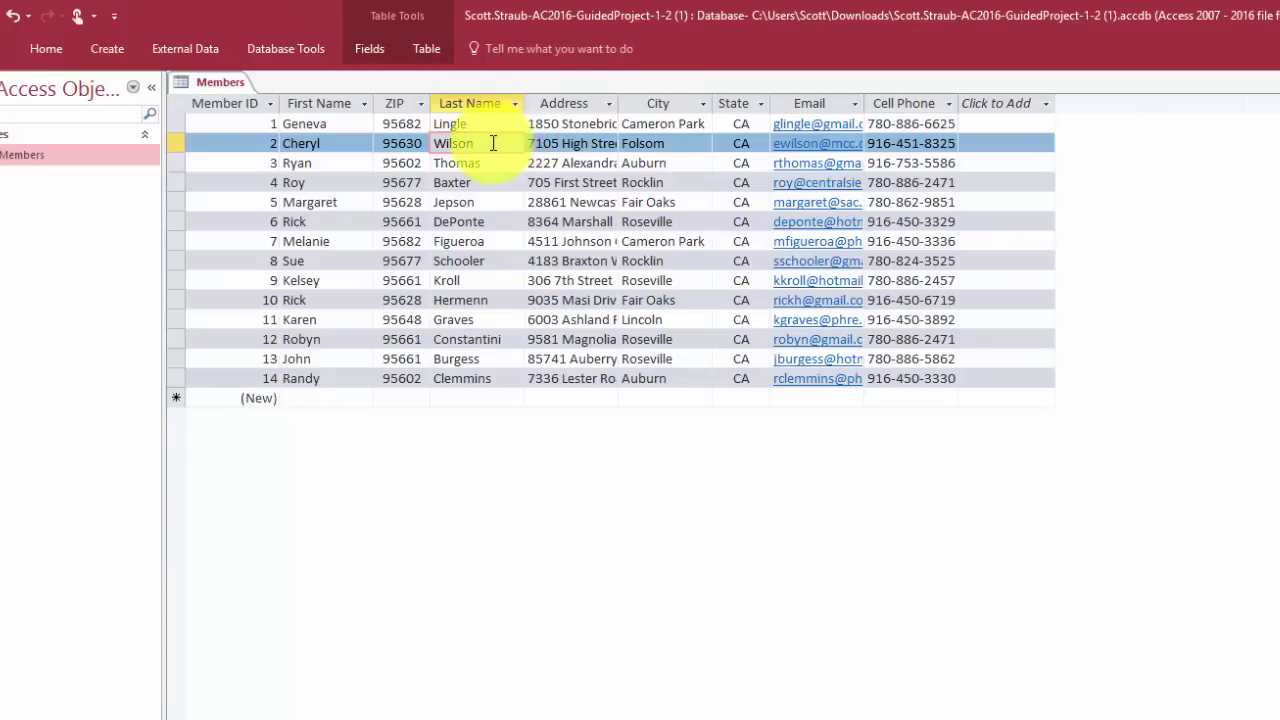
Select the adjacent ZIP and Last Name columns together
left_click(398, 101)
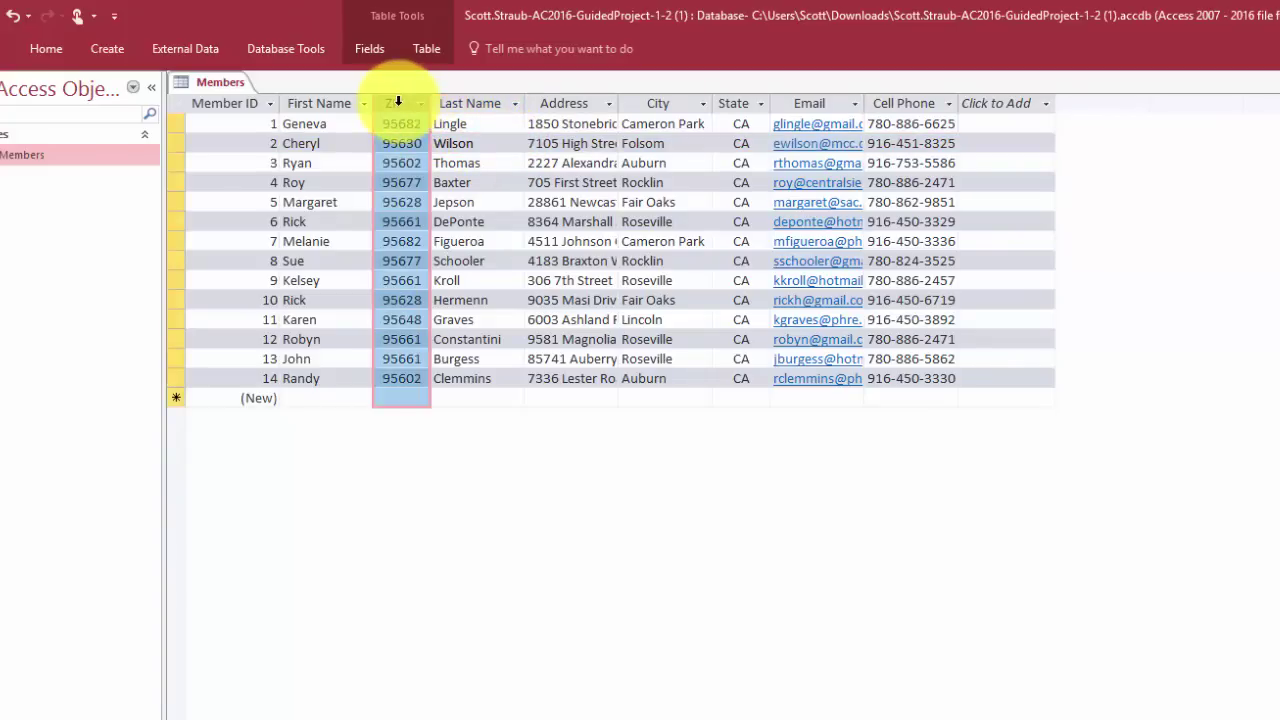
left_click_drag(398, 101, 474, 101)
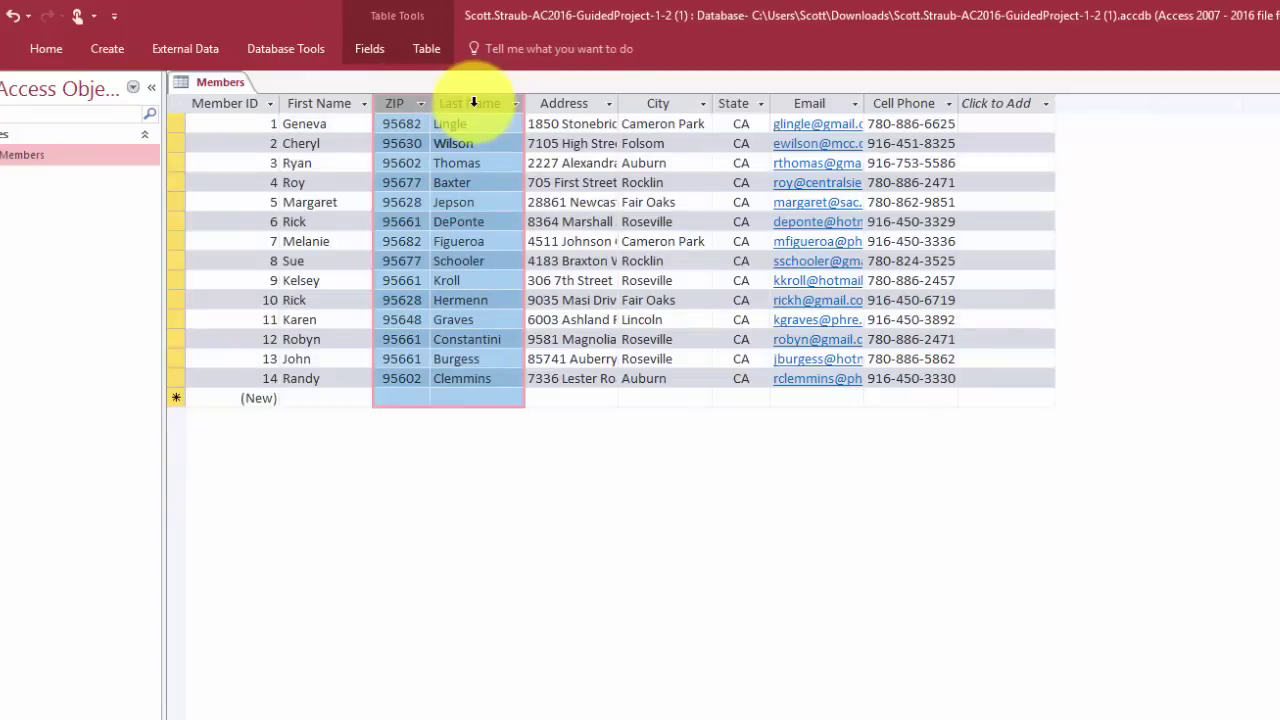
left_click(548, 163)
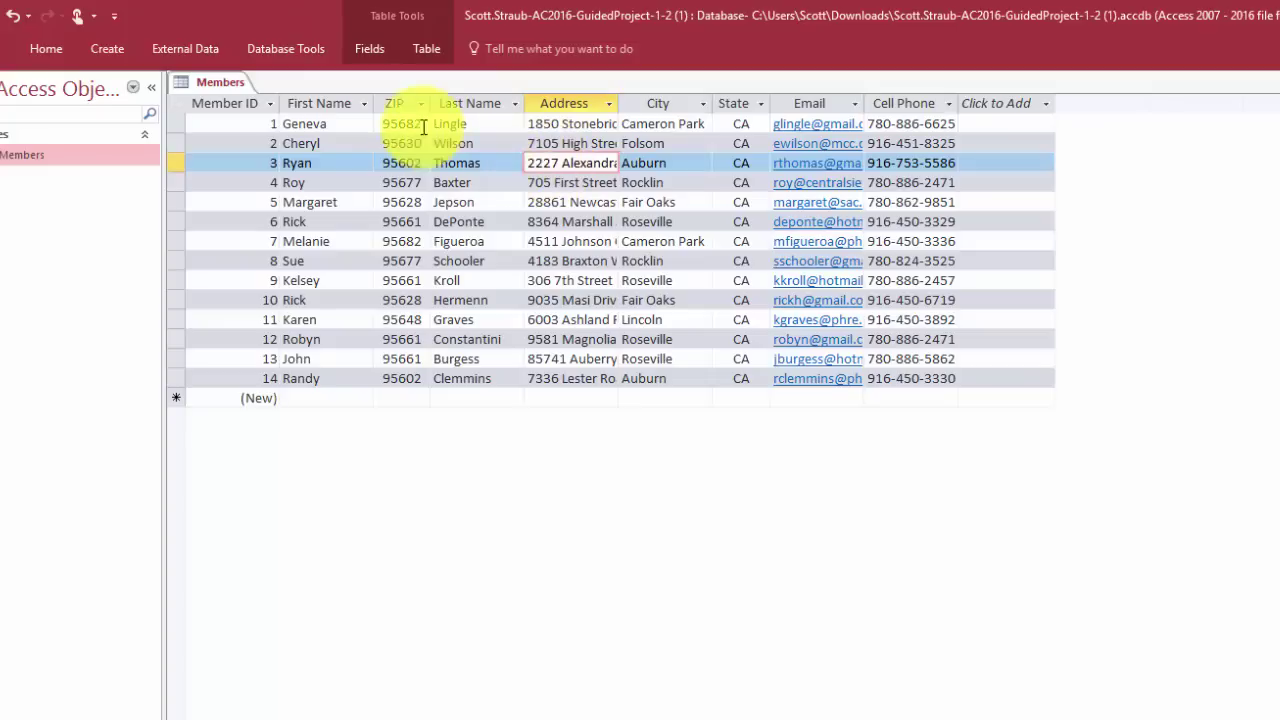
left_click(393, 103)
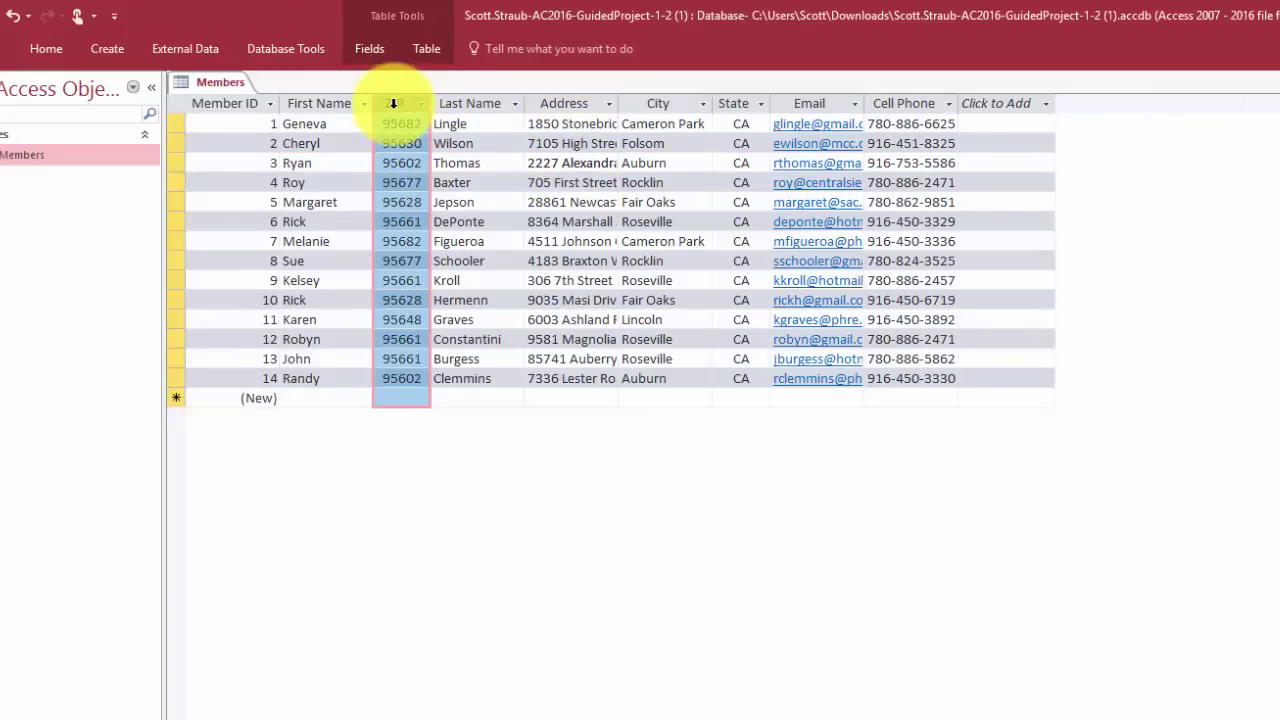
left_click_drag(395, 103, 460, 107)
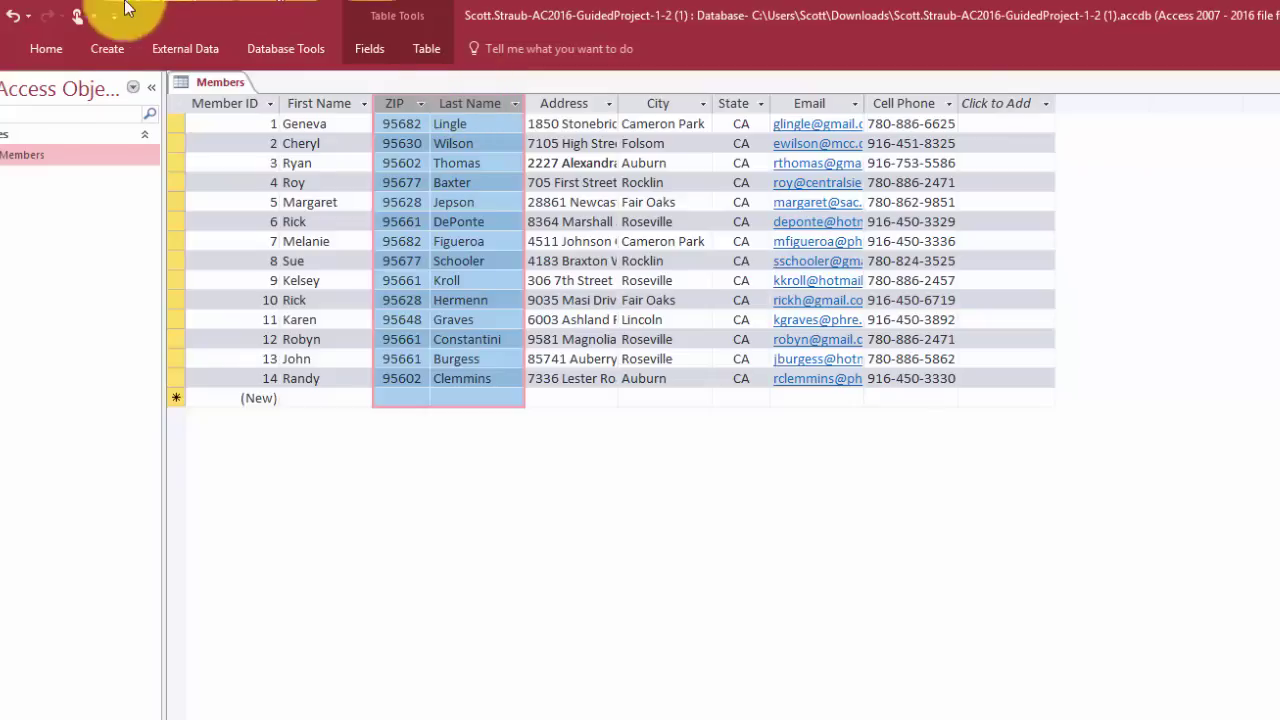
Sort the 14 member records ascending by ZIP, then by Last Name within each ZIP
left_click(50, 52)
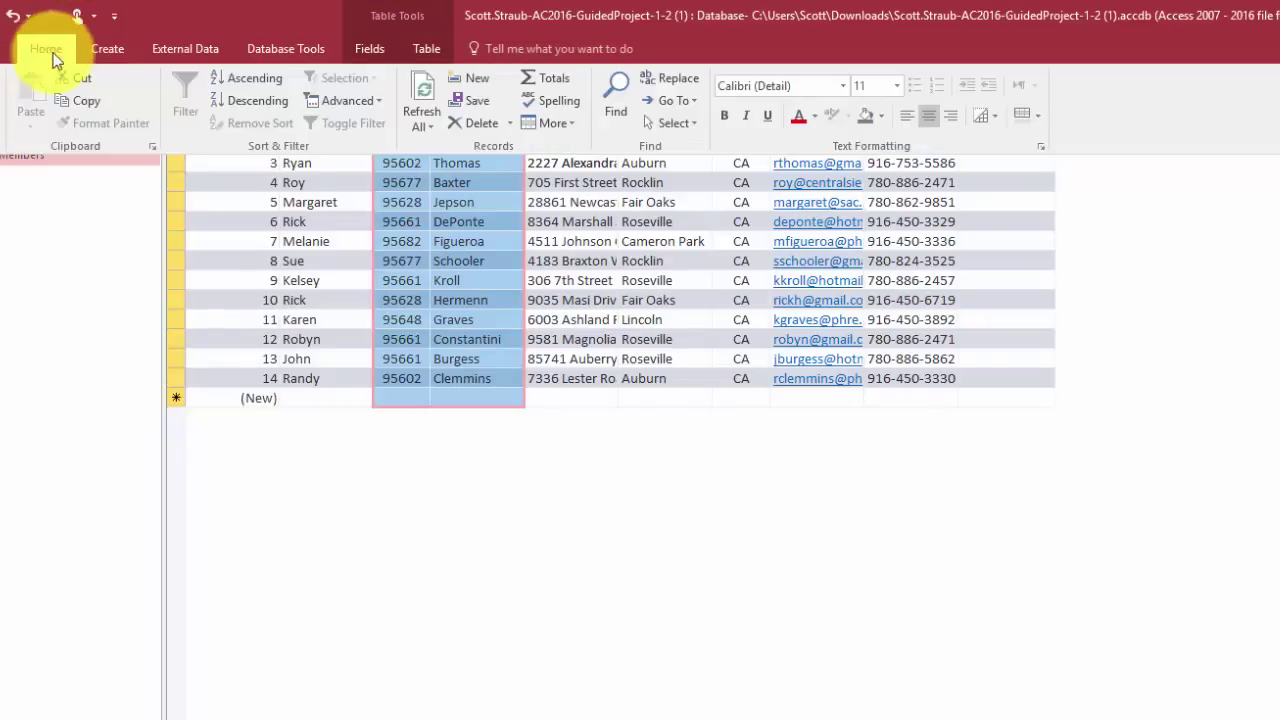
left_click(257, 78)
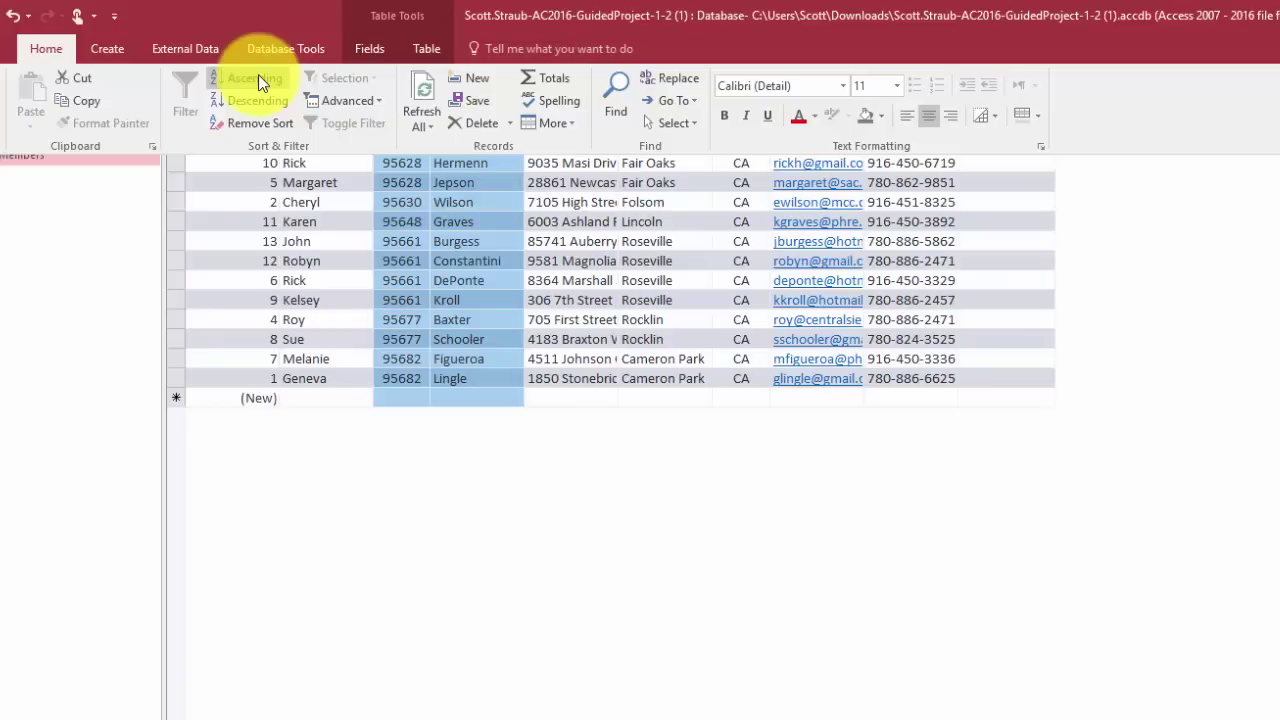
left_click(258, 80)
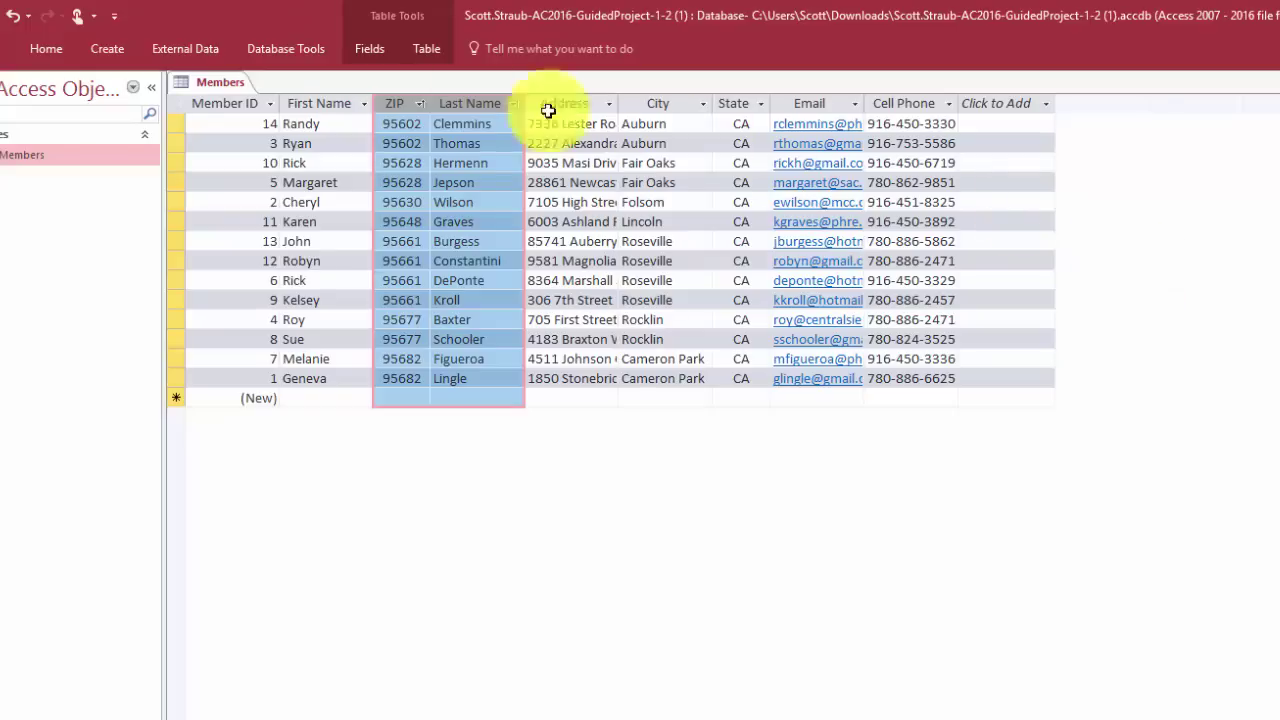
Remove the ZIP and Last Name sort to restore Member ID order, and deselect the columns
left_click(40, 48)
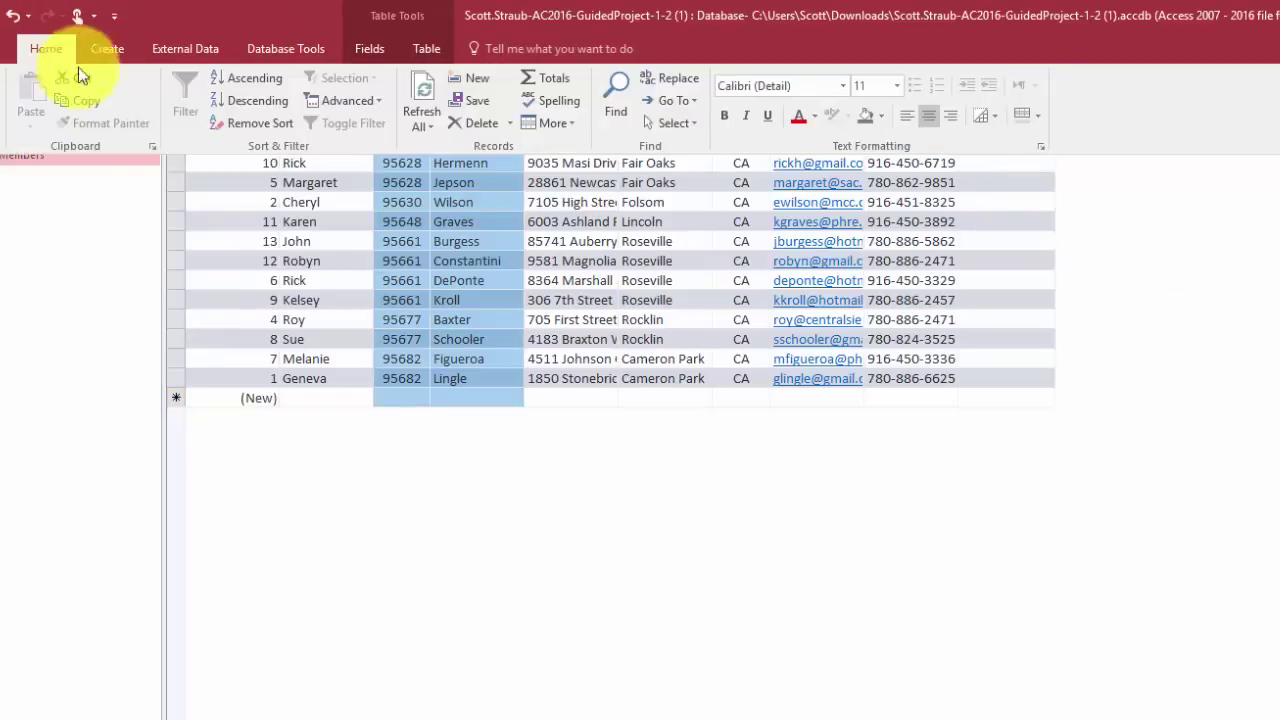
left_click(262, 124)
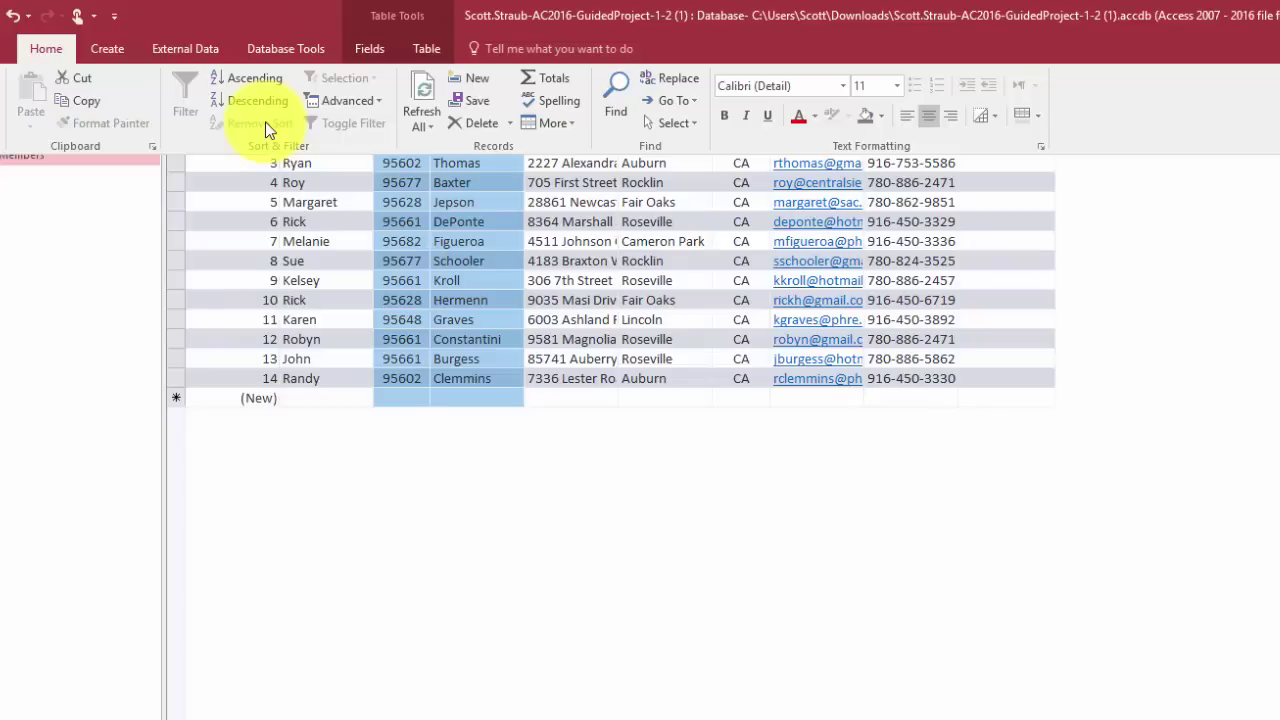
left_click(580, 471)
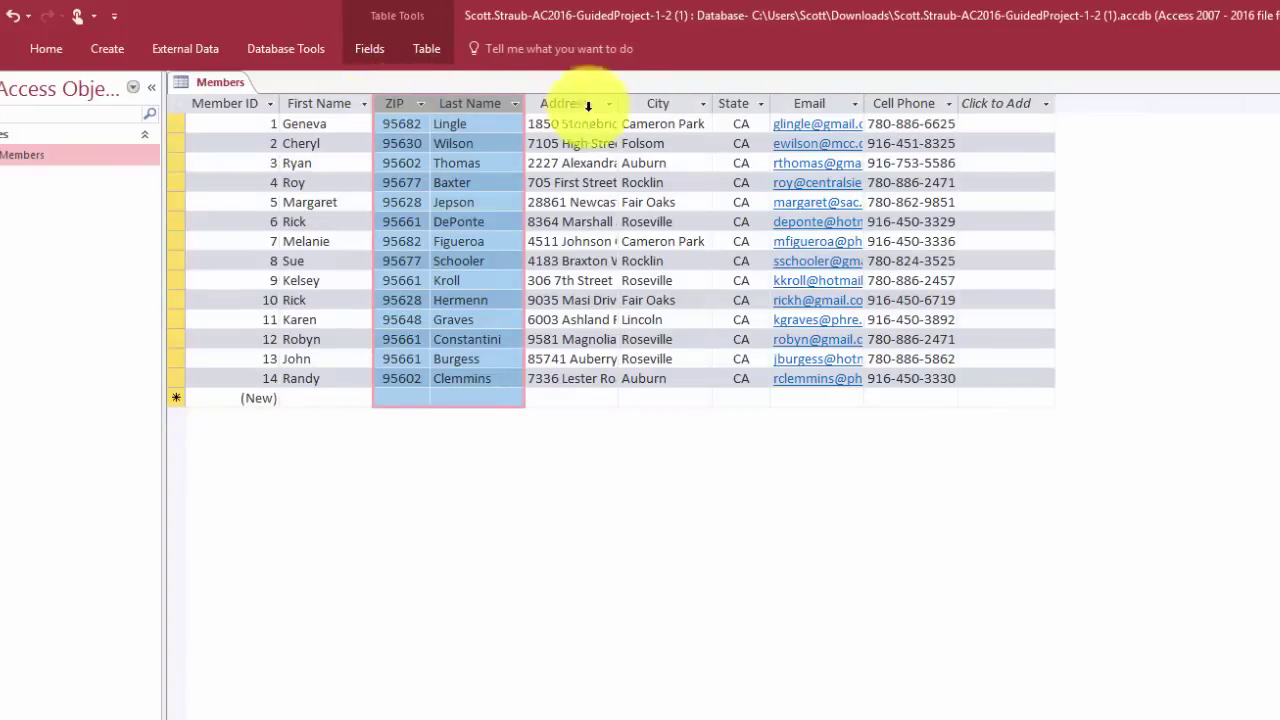
left_click(658, 145)
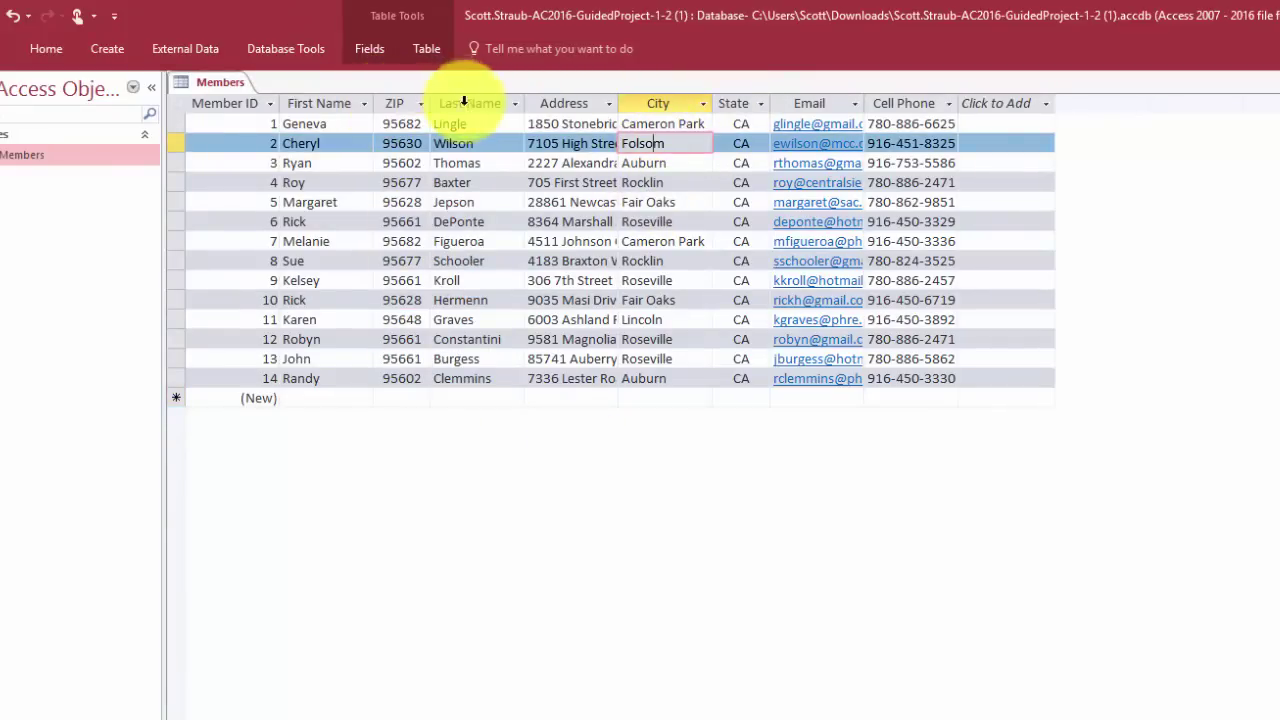
Move the ZIP column back between State and Email, then select 916 in record 2's Cell Phone
left_click(393, 102)
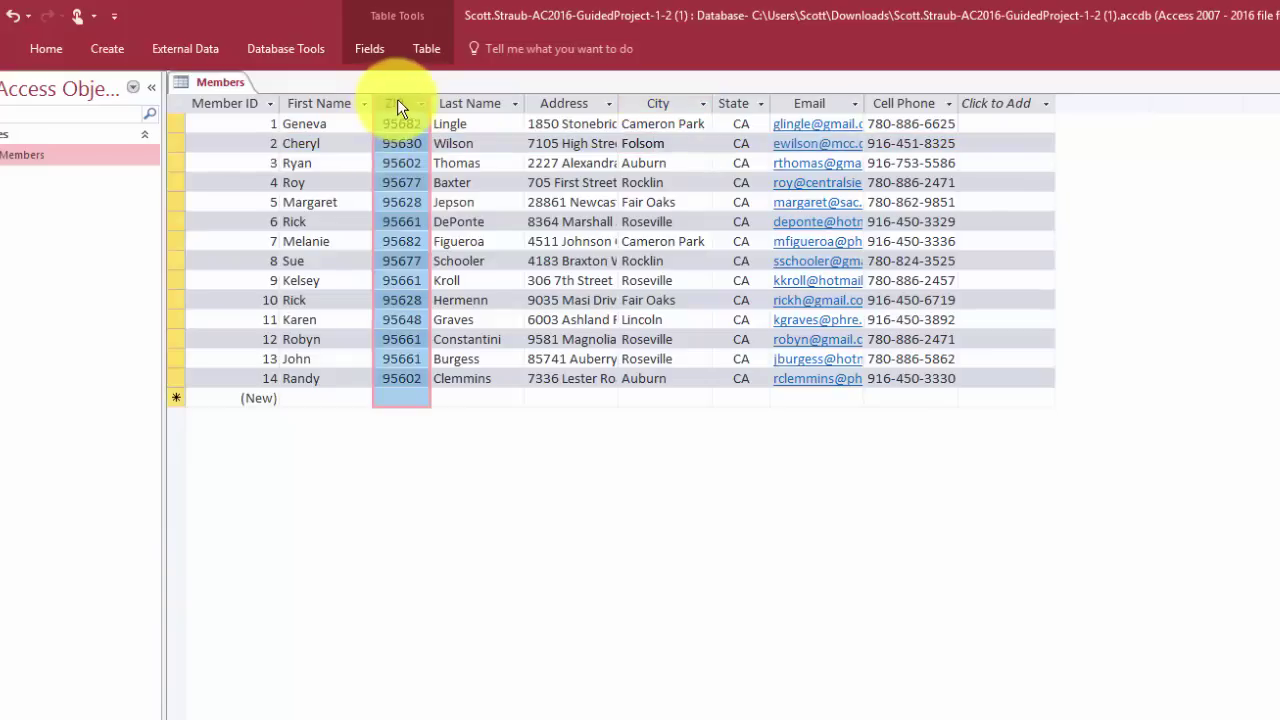
left_click_drag(397, 99, 772, 105)
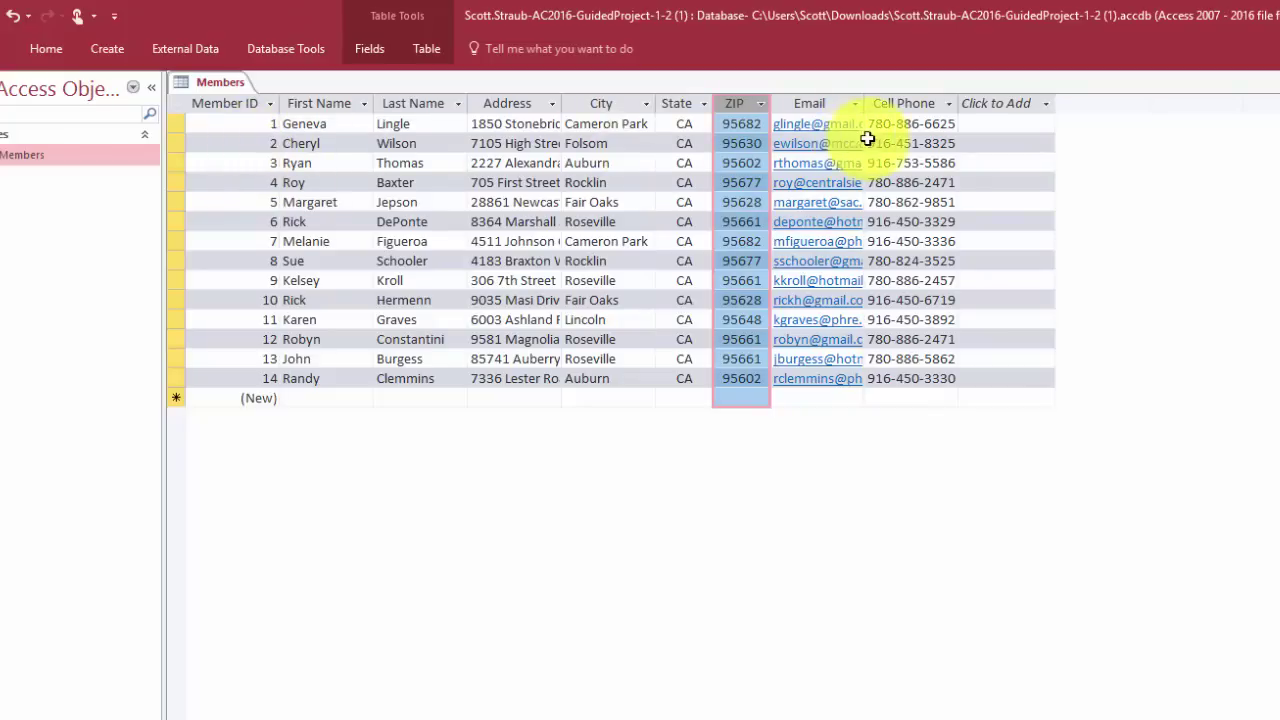
left_click_drag(892, 143, 868, 145)
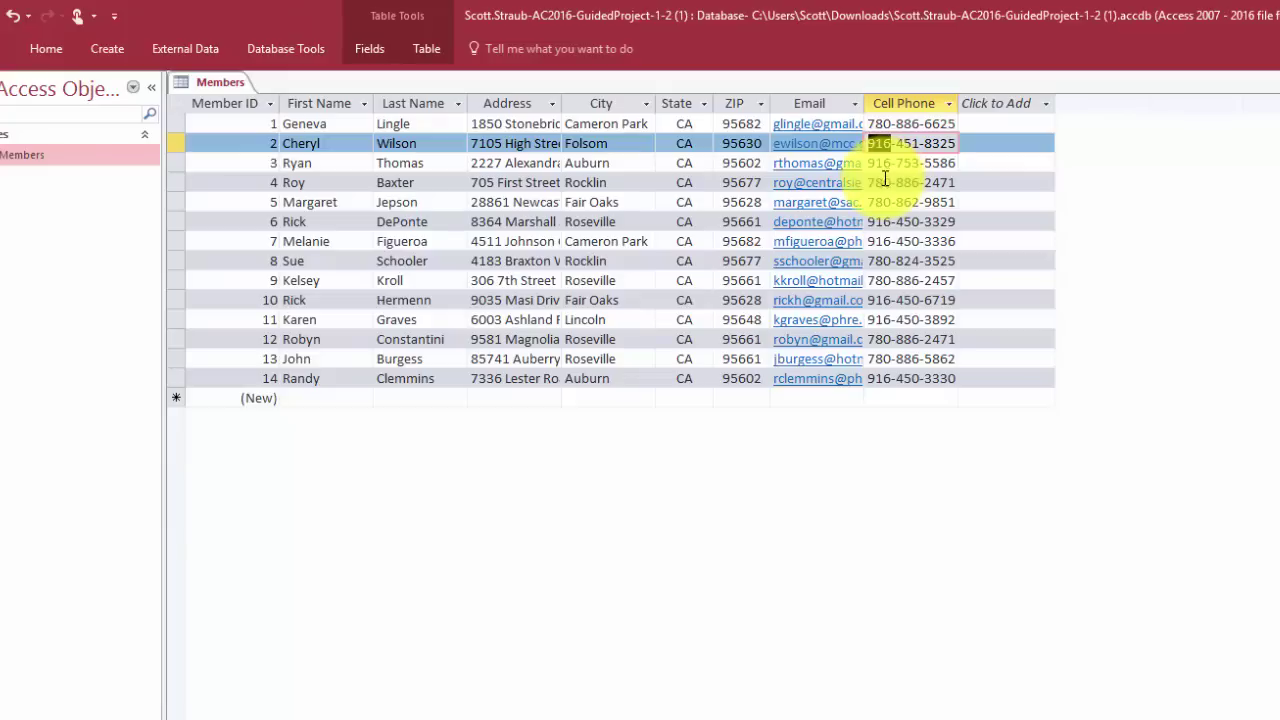
Apply a Selection filter Begins With "916" on Cell Phone, leaving 7 records
left_click(44, 49)
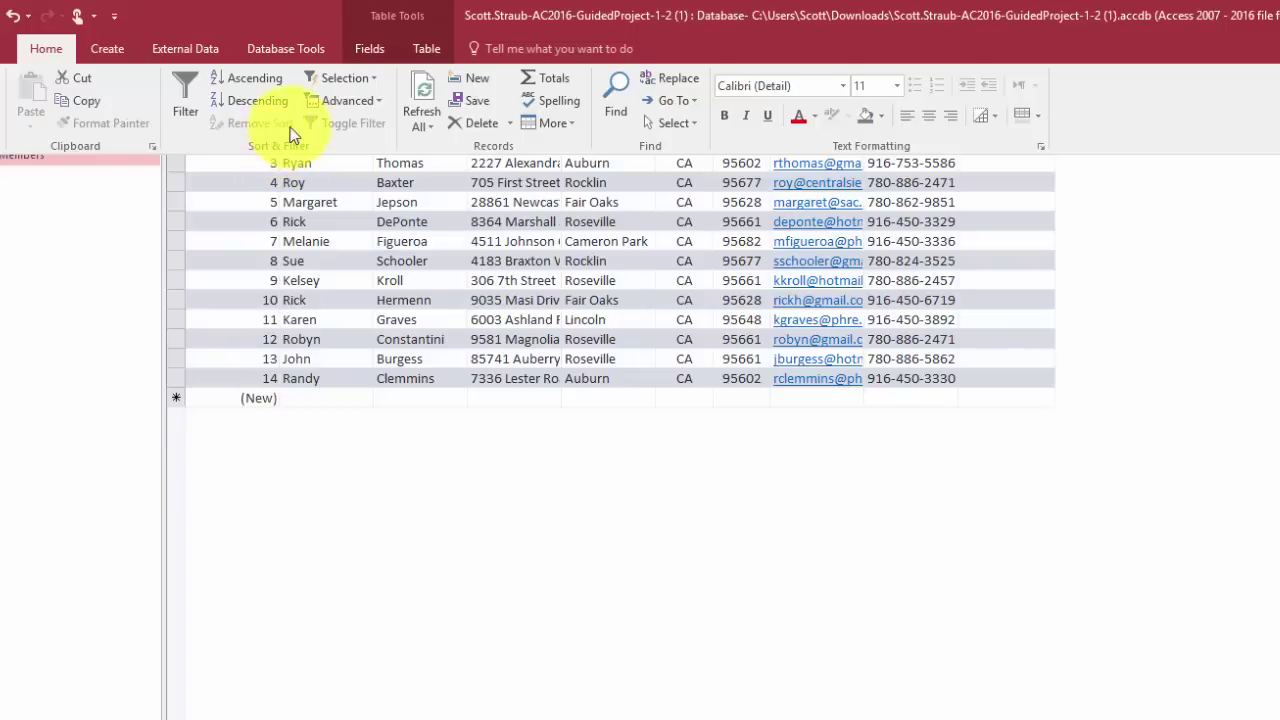
left_click(346, 80)
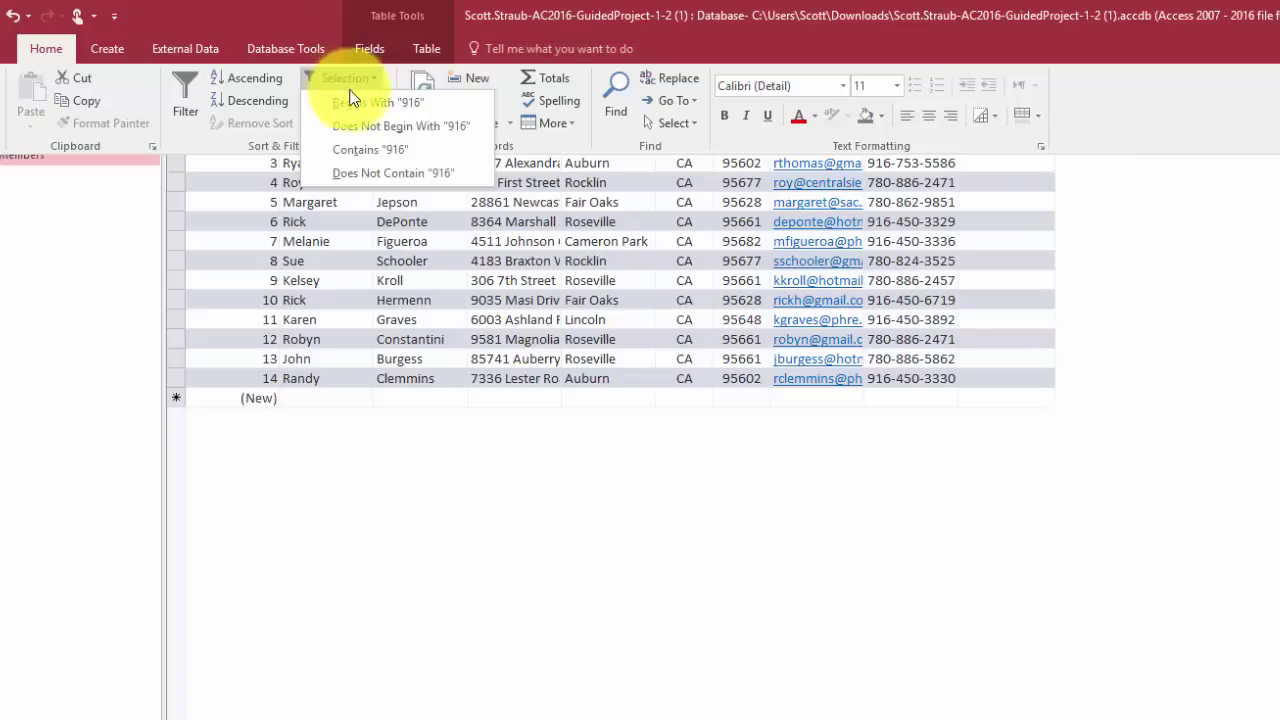
left_click(349, 104)
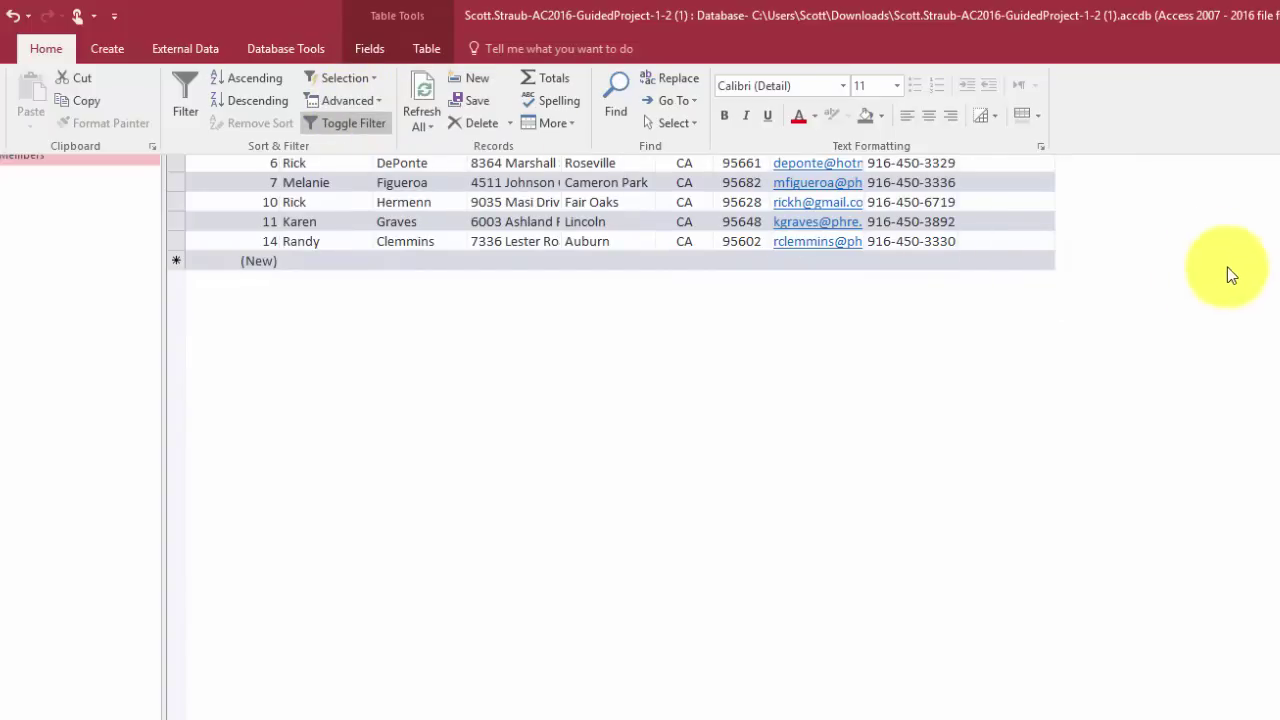
left_click(1163, 206)
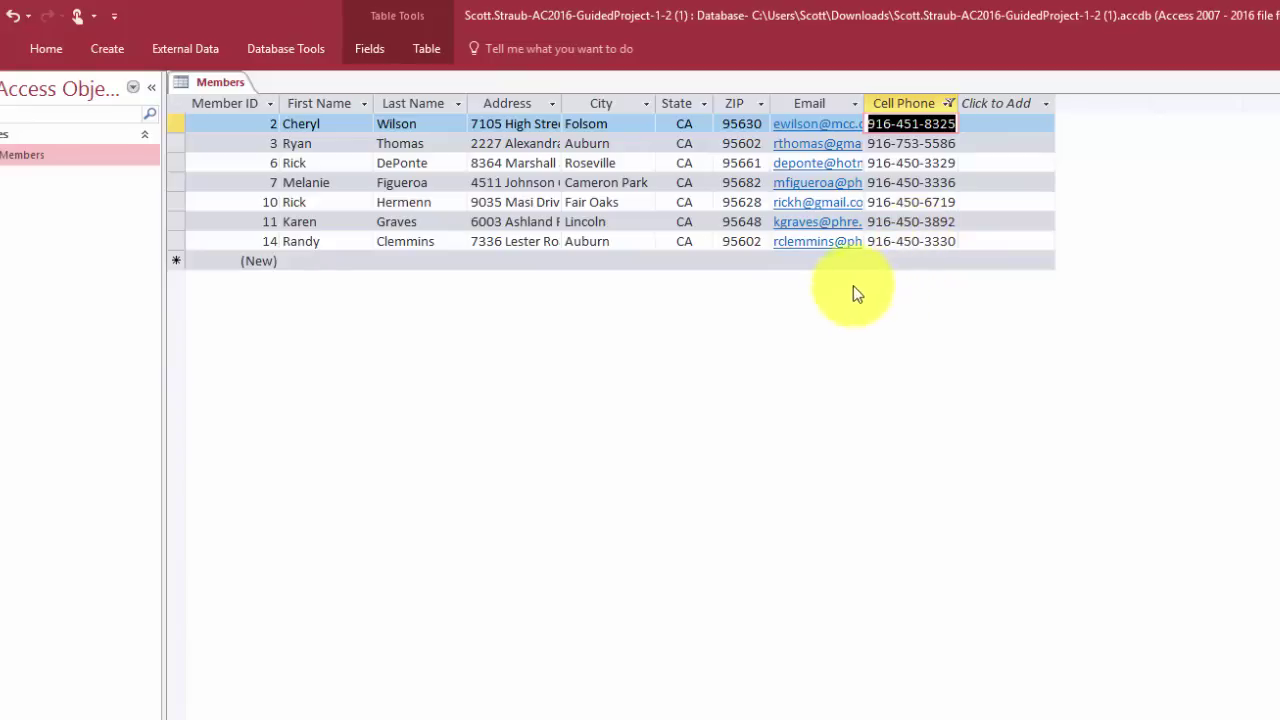
Clear the Cell Phone filter so all 14 records show in Member ID order
left_click(947, 104)
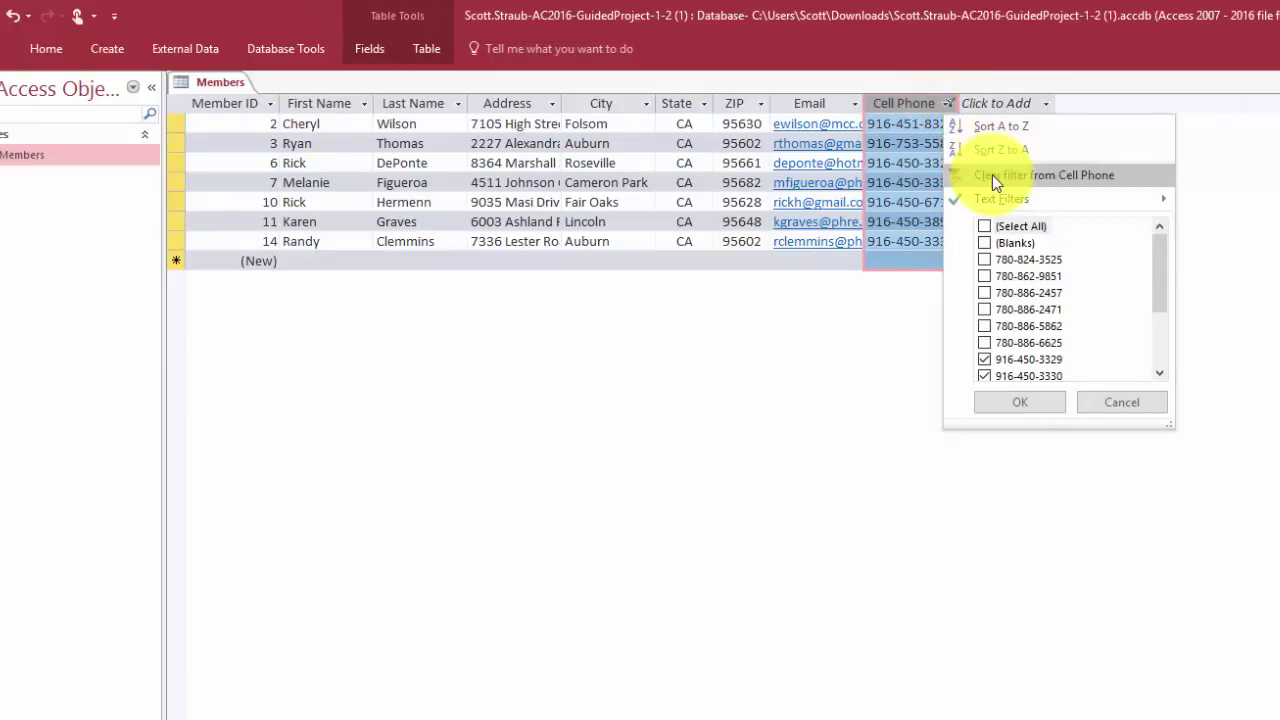
left_click(992, 175)
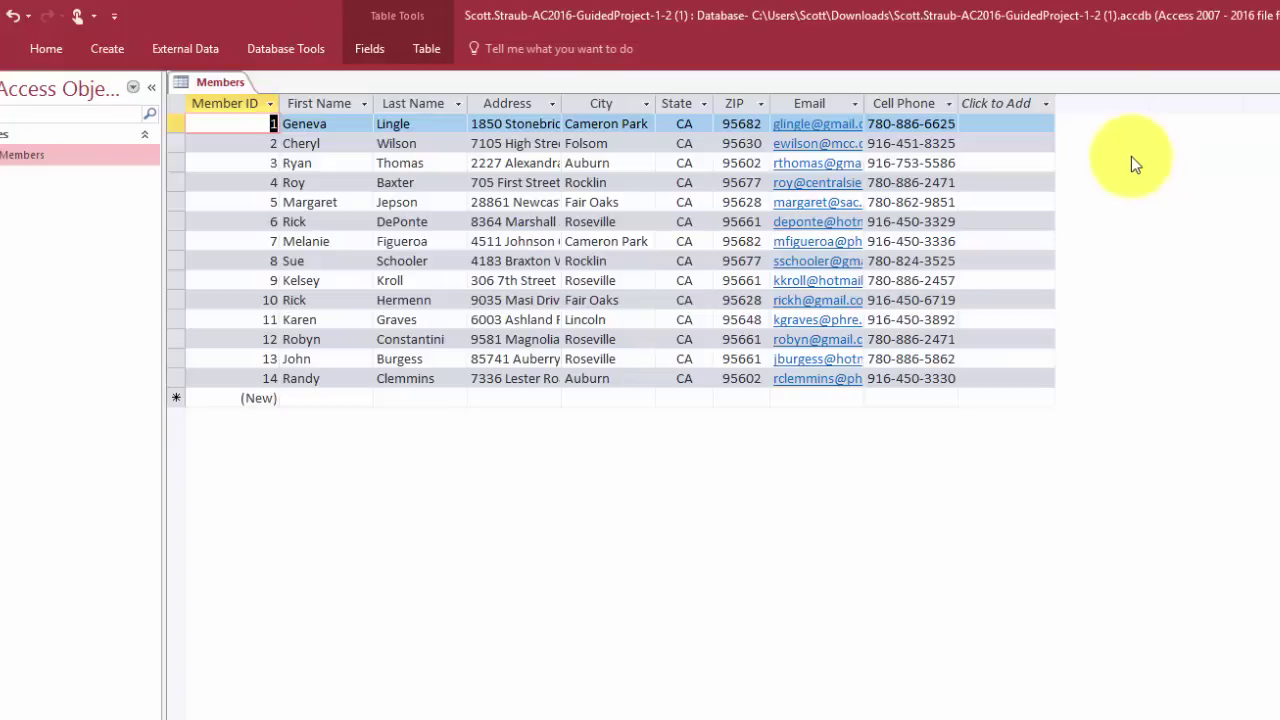
Apply an Email Text Filter 'Contains gmail', narrowing the datasheet to 5 records
left_click(855, 104)
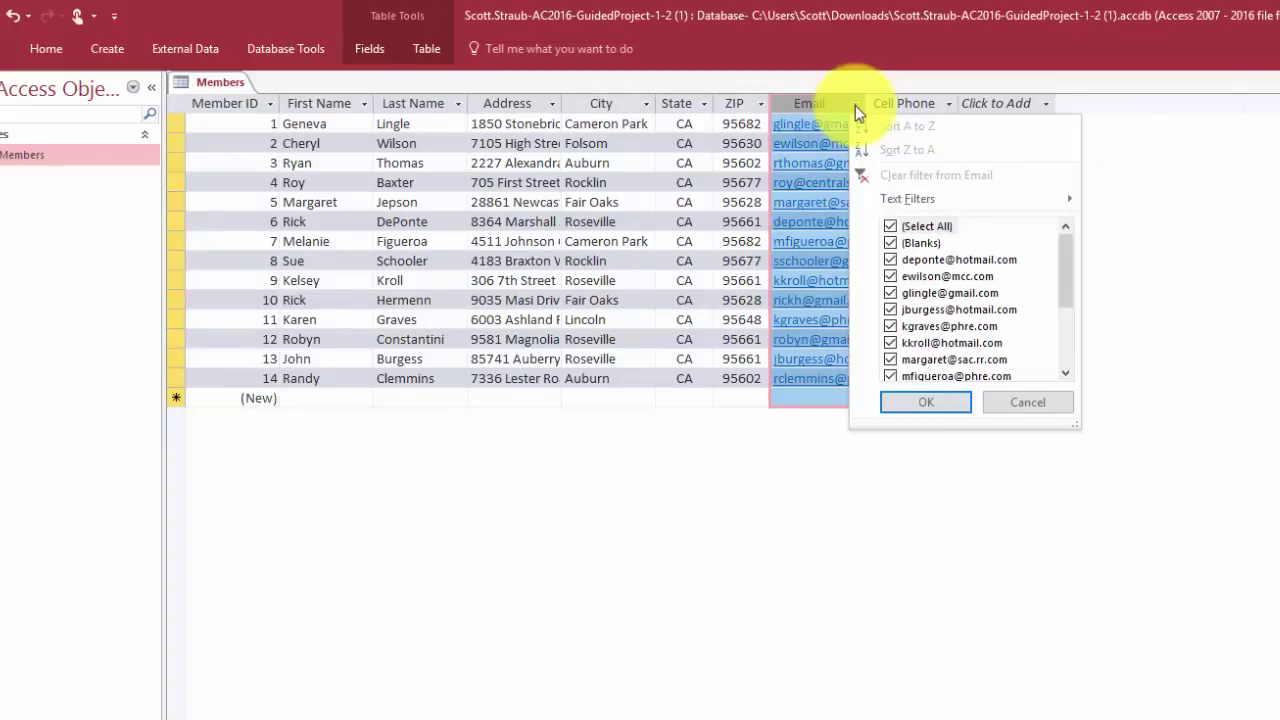
mouse_move(909, 198)
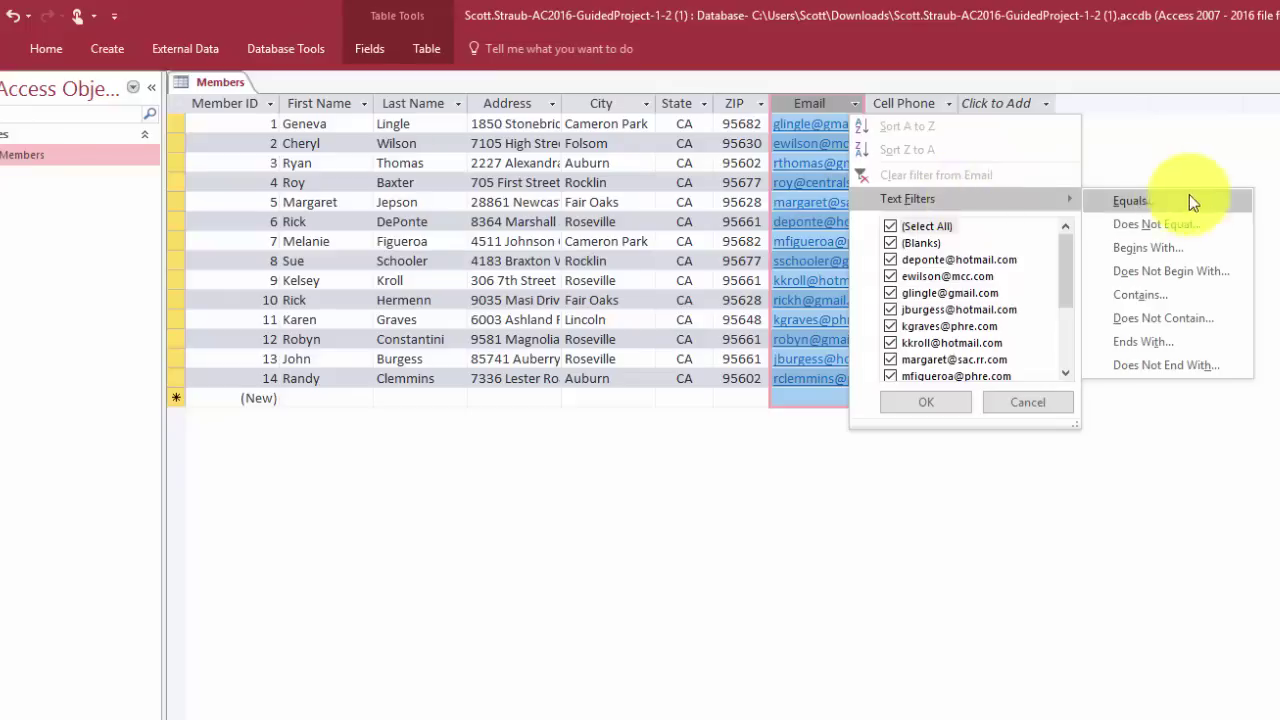
left_click(1152, 297)
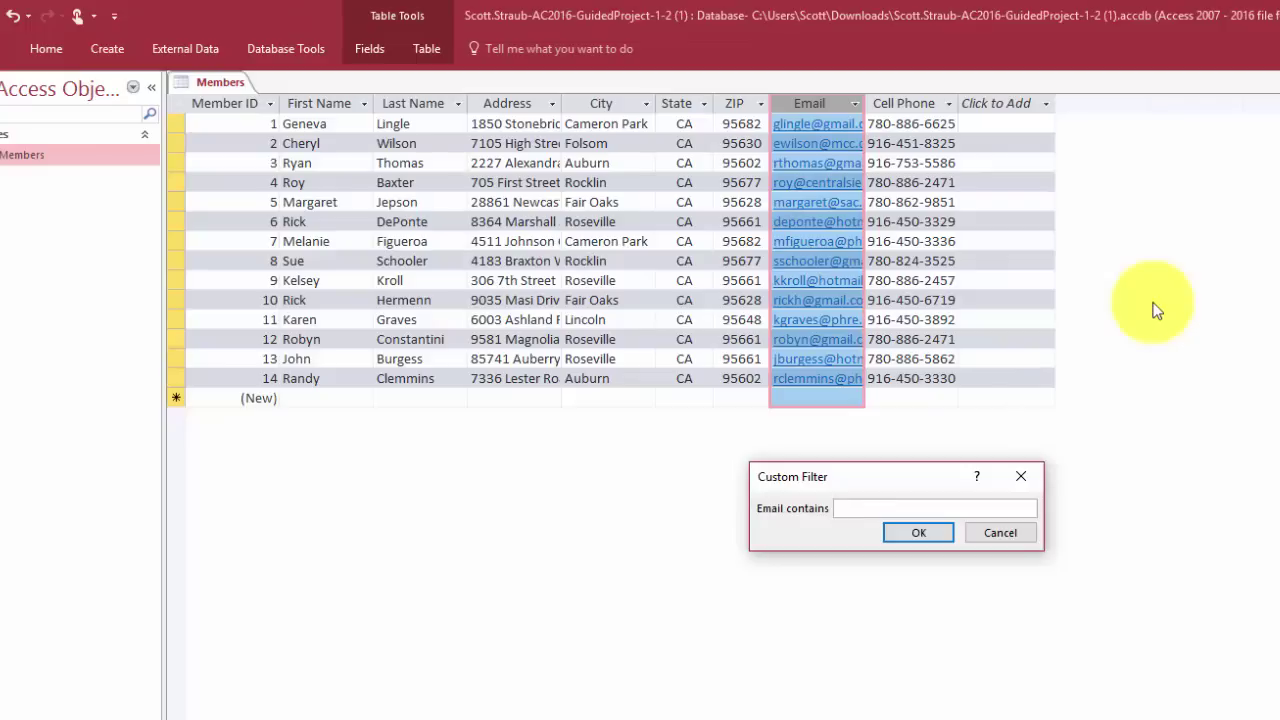
type("gmail")
left_click(916, 536)
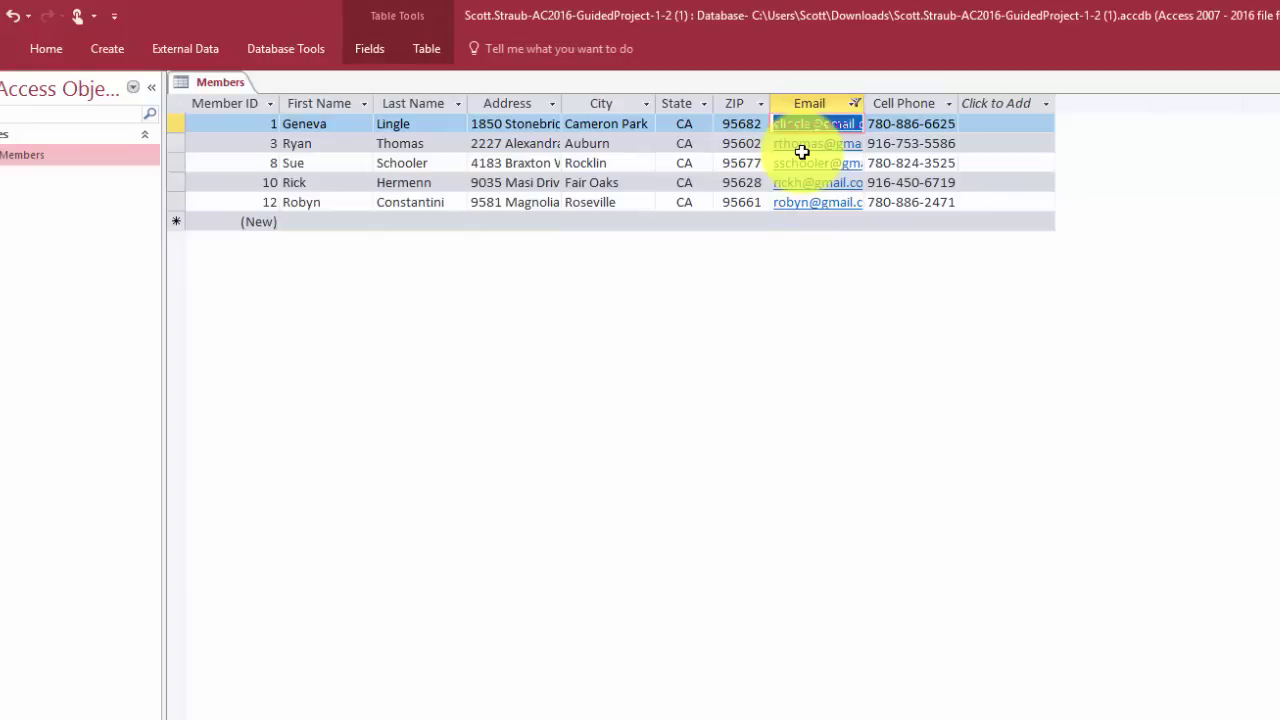
Toggle the gmail filter off and on, then clear the Email filter to show all 14 records
left_click(40, 49)
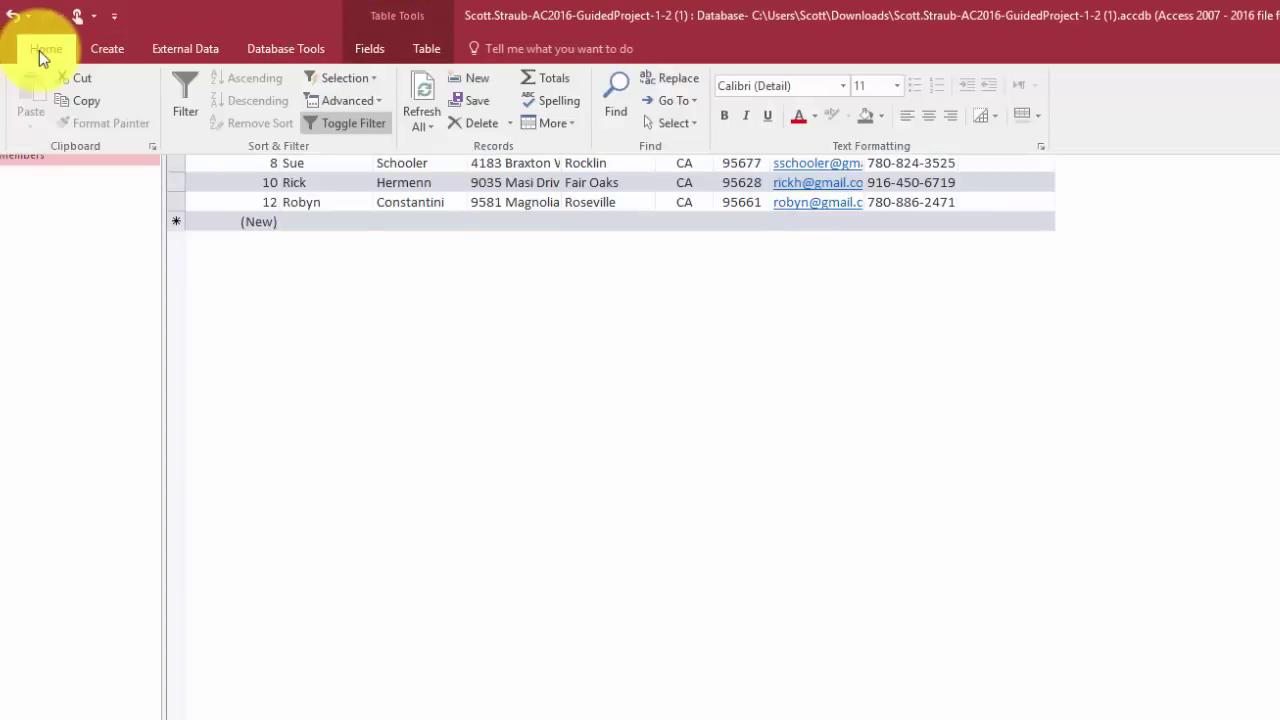
left_click(330, 121)
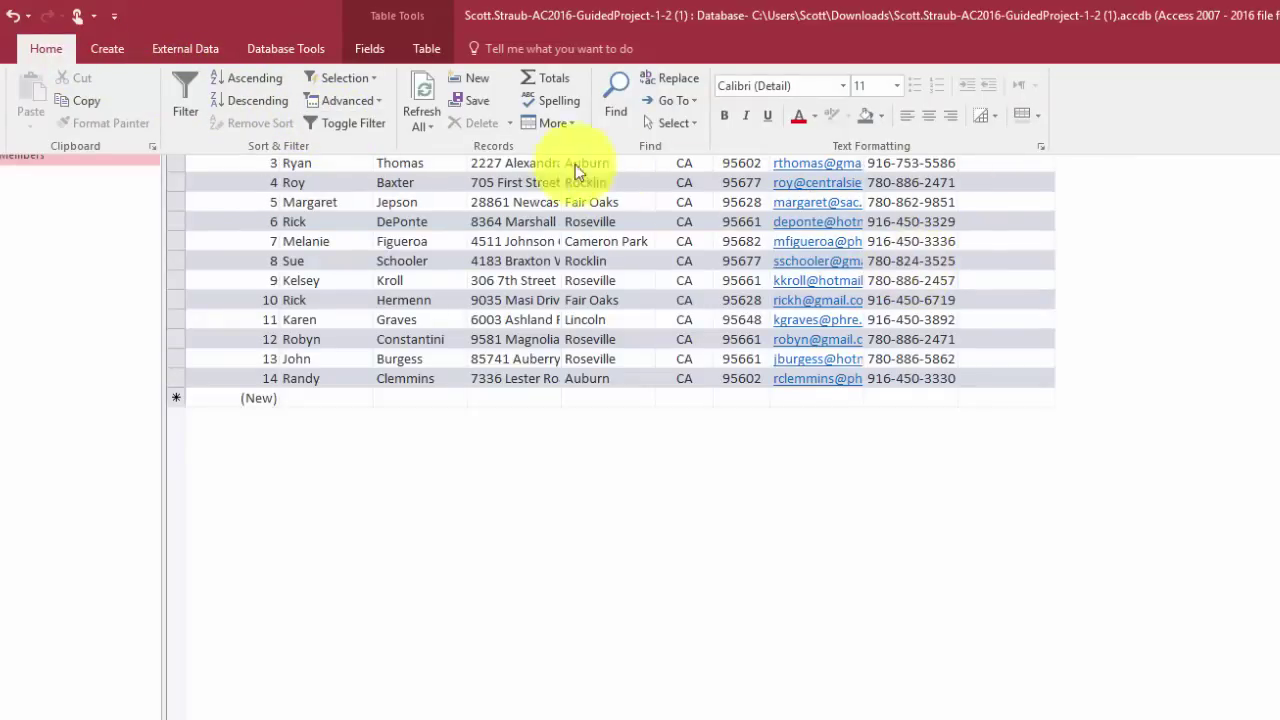
left_click(350, 127)
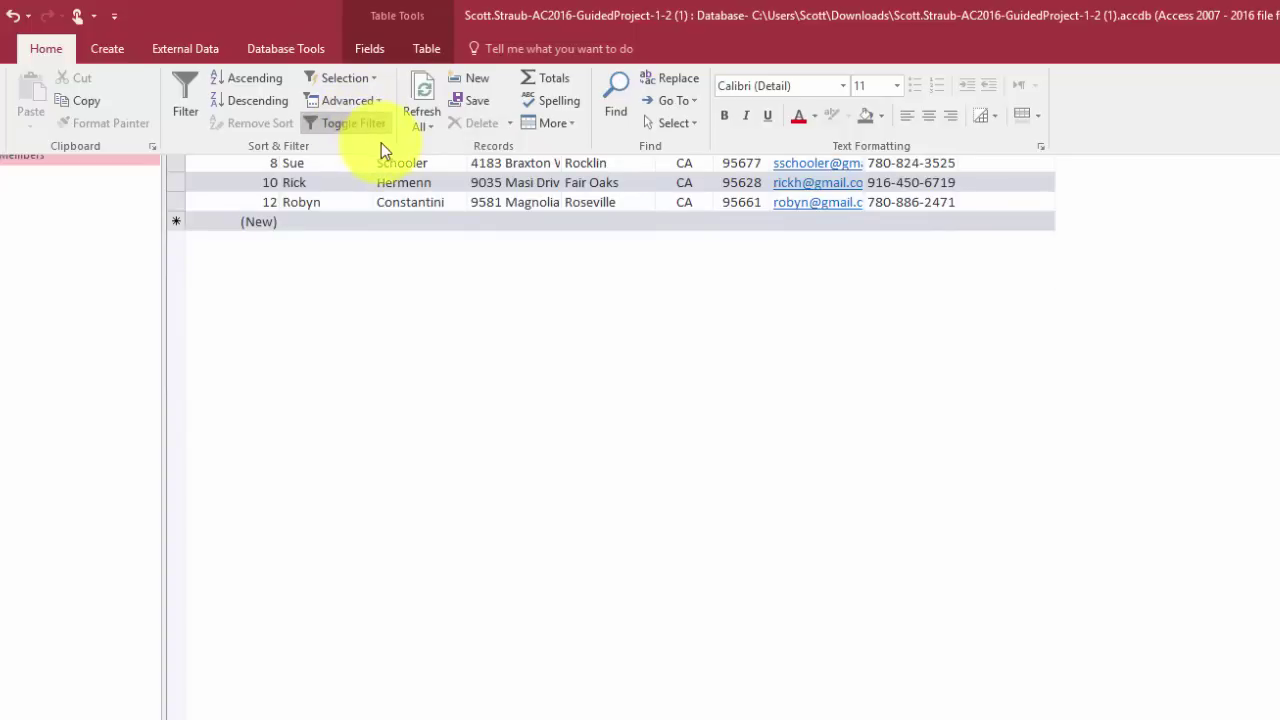
left_click(1225, 251)
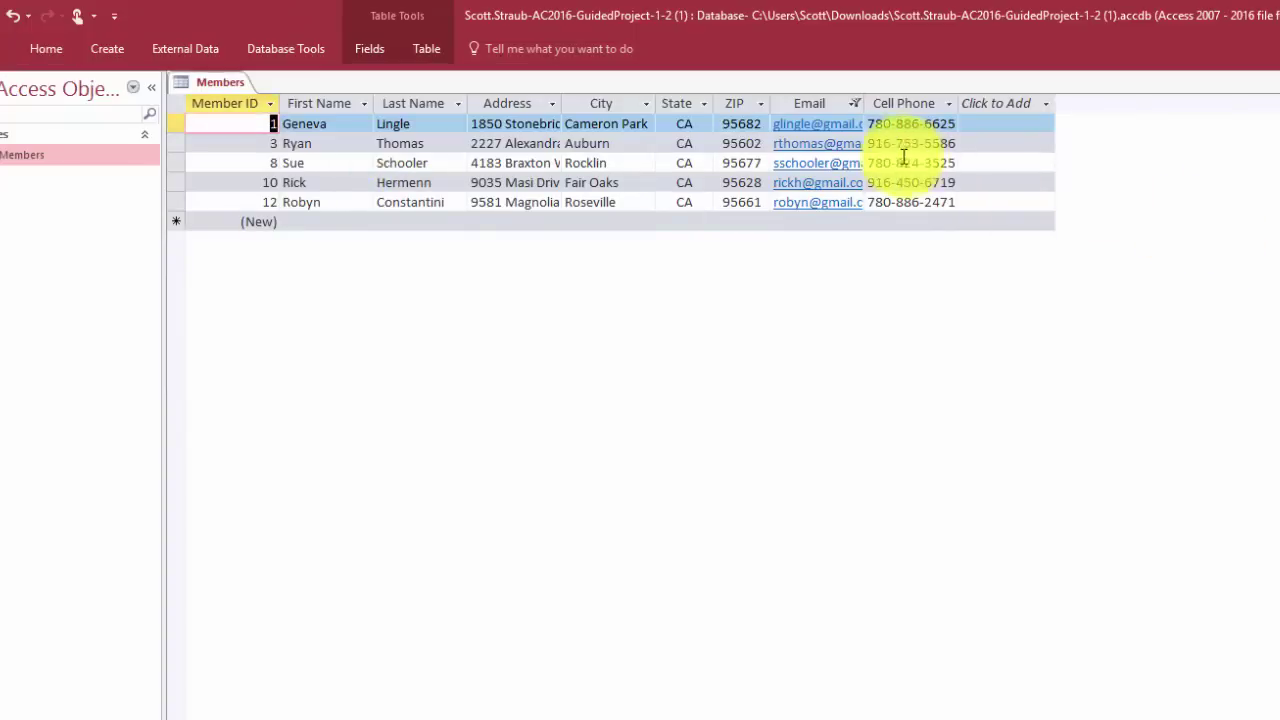
left_click(856, 103)
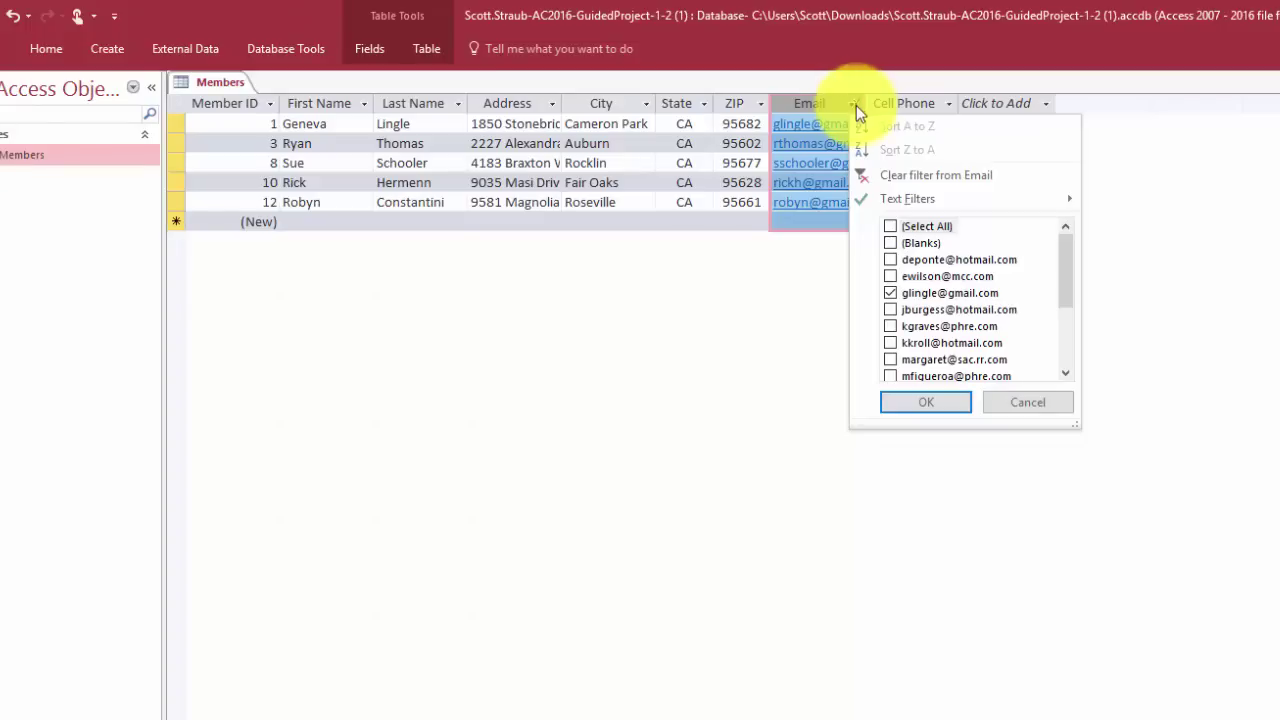
left_click(906, 178)
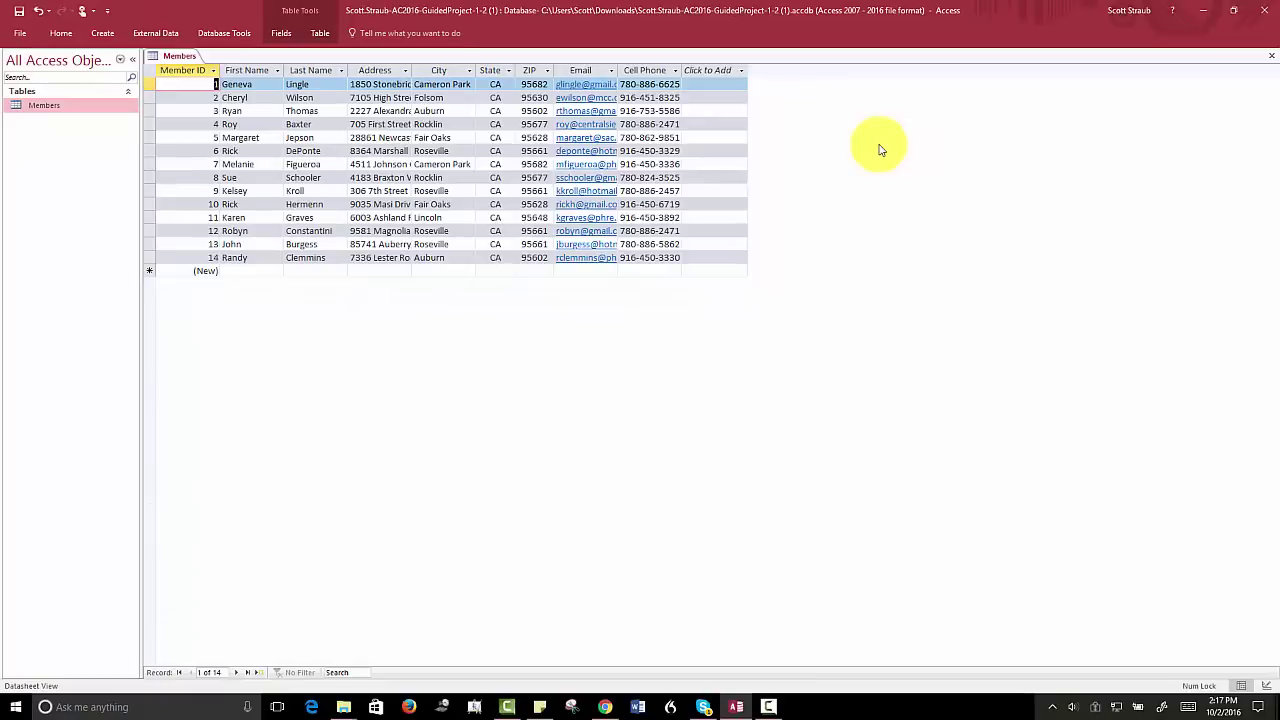
Close Members without saving layout changes, reopen it to verify, then close it again
left_click(1272, 56)
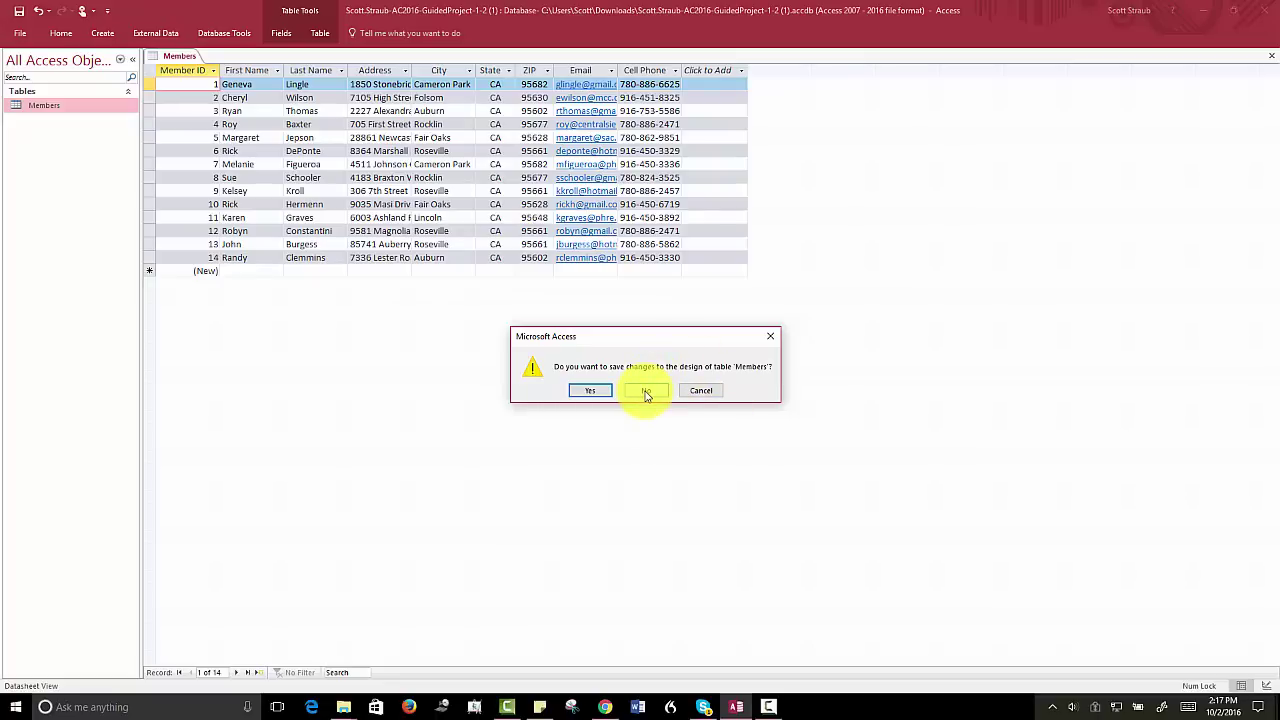
left_click(646, 392)
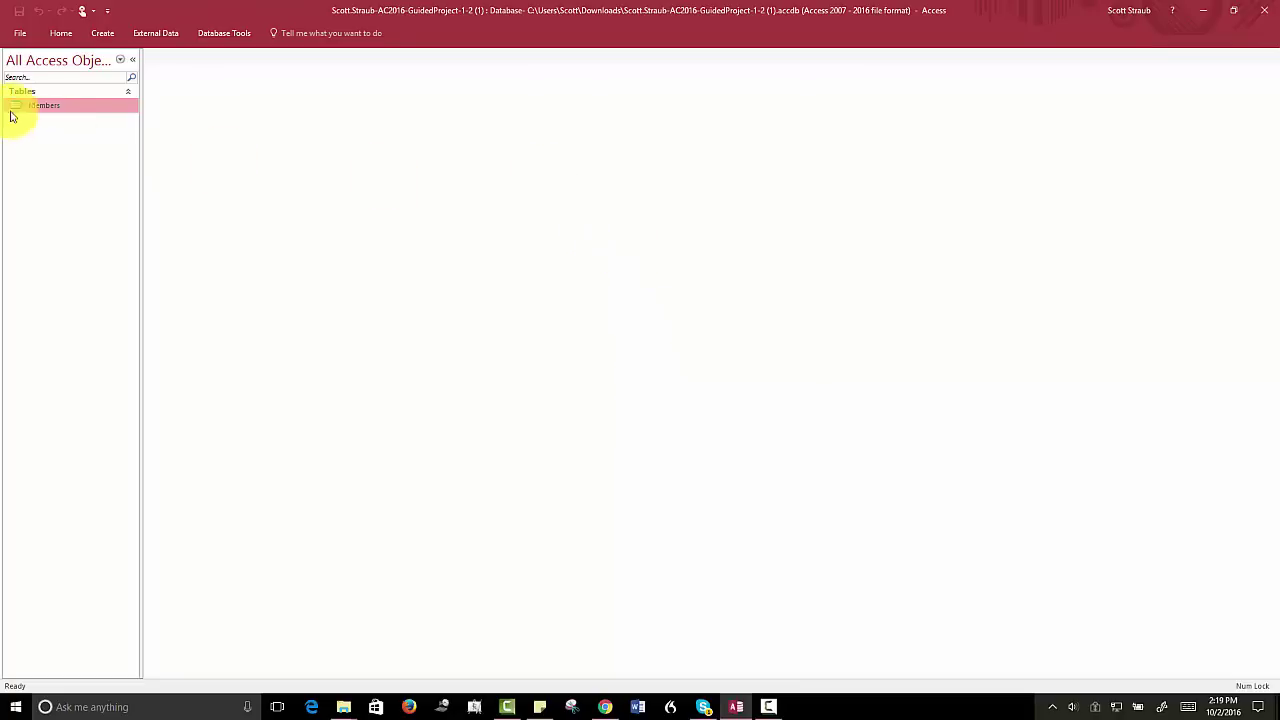
double_click(55, 111)
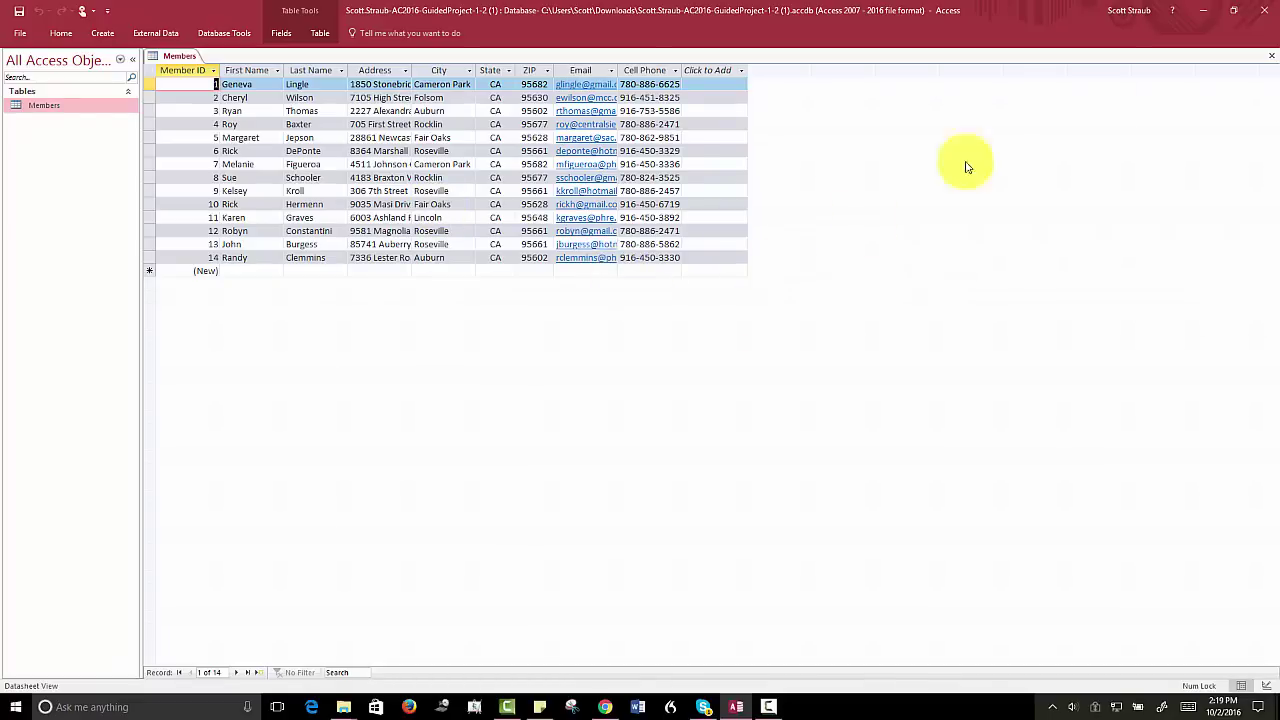
left_click(1273, 63)
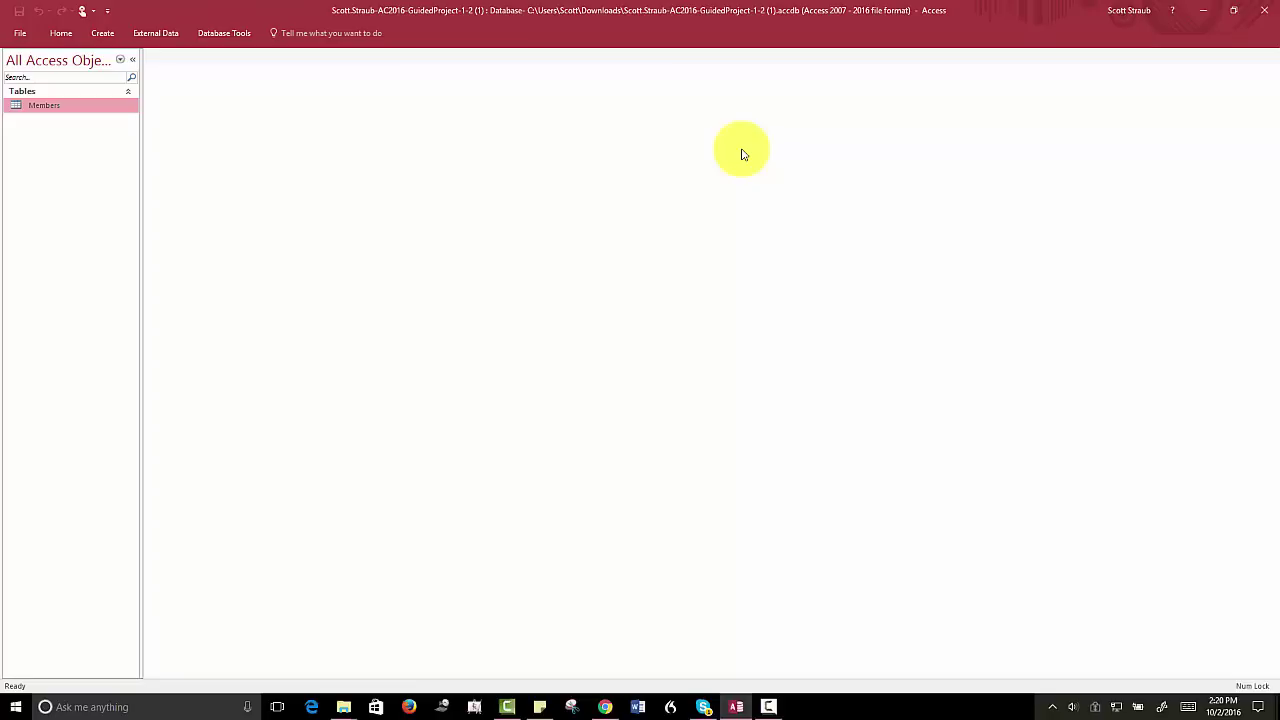
Set database properties: title 'American River Members', the author's name, and company ARCC
left_click(20, 33)
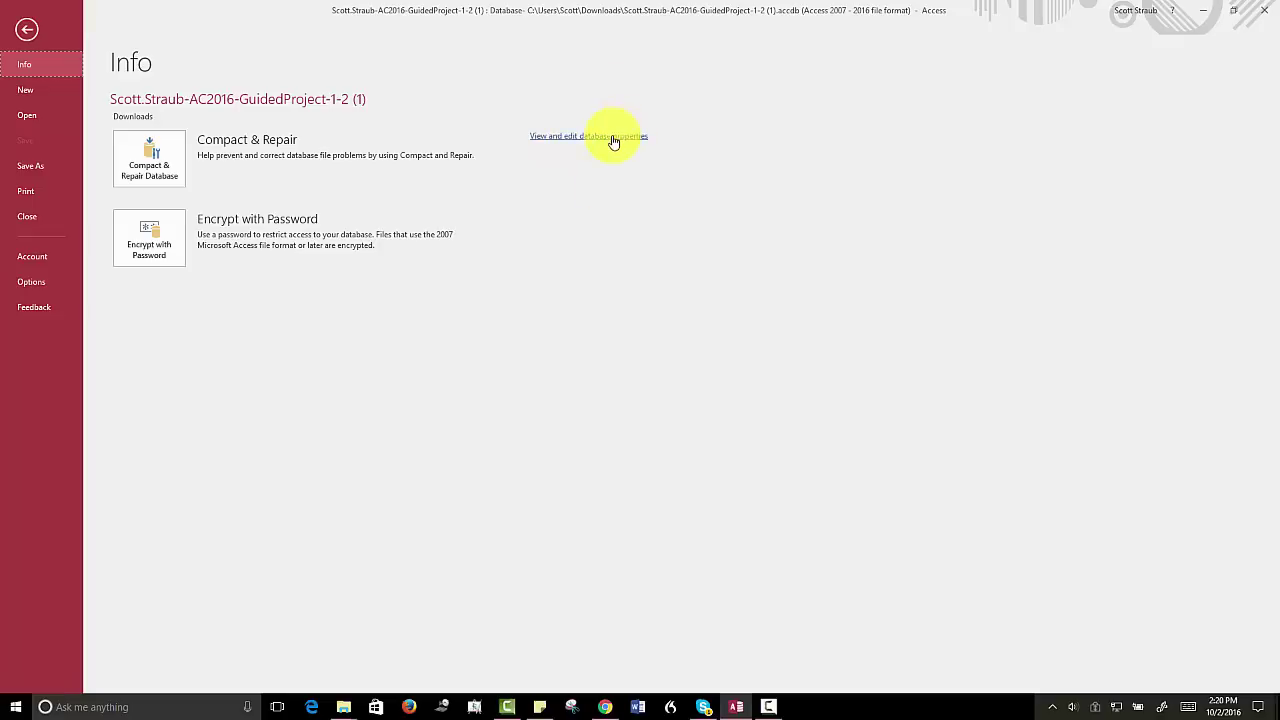
left_click(586, 143)
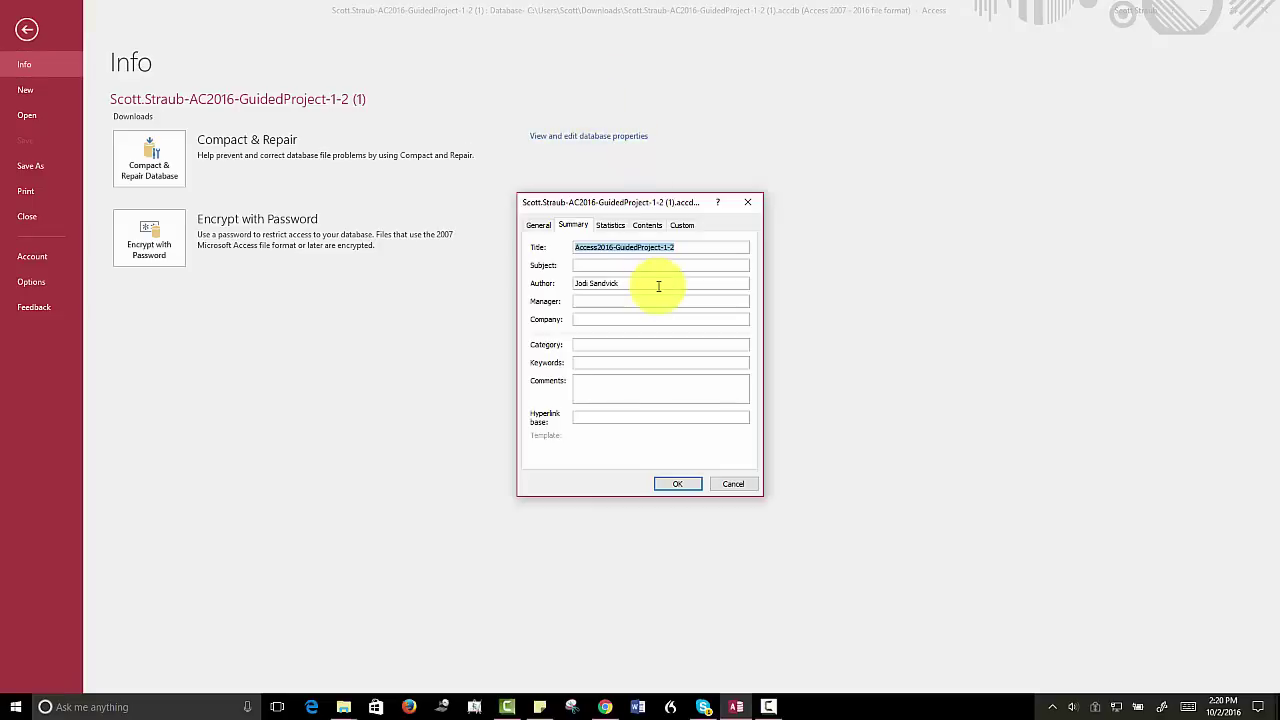
type("American ")
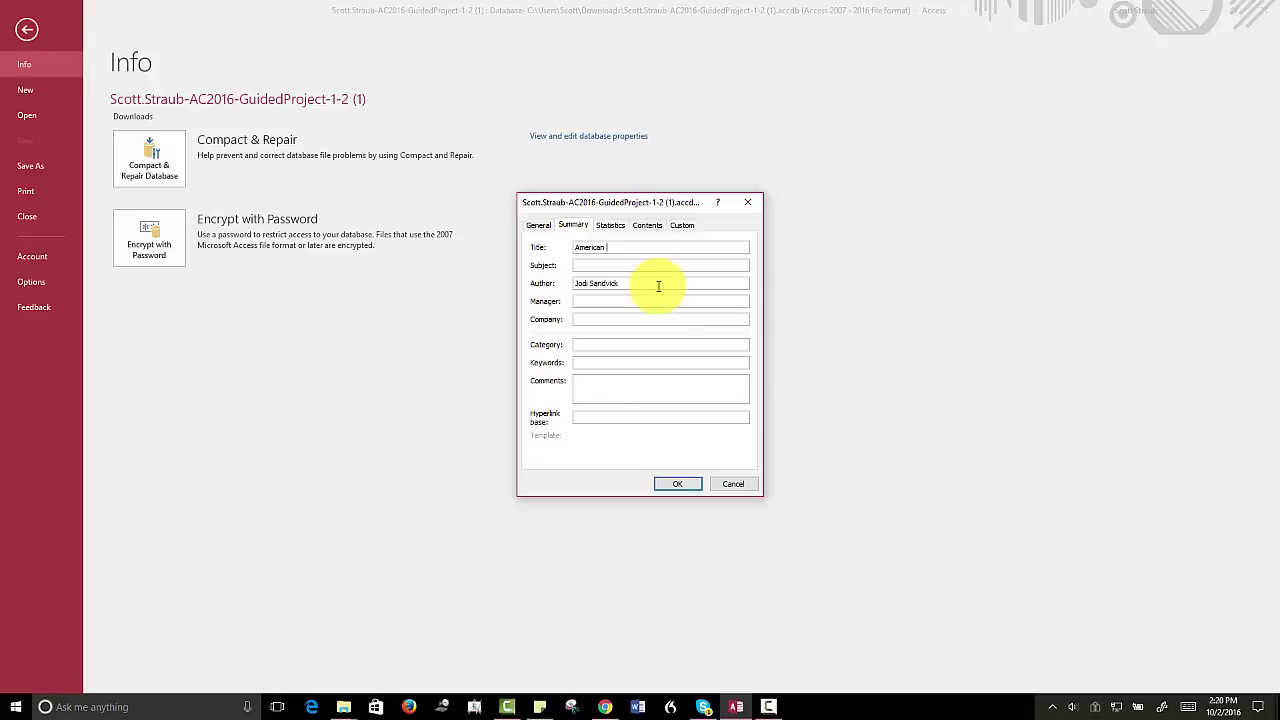
type("River Members")
left_click_drag(619, 285, 565, 287)
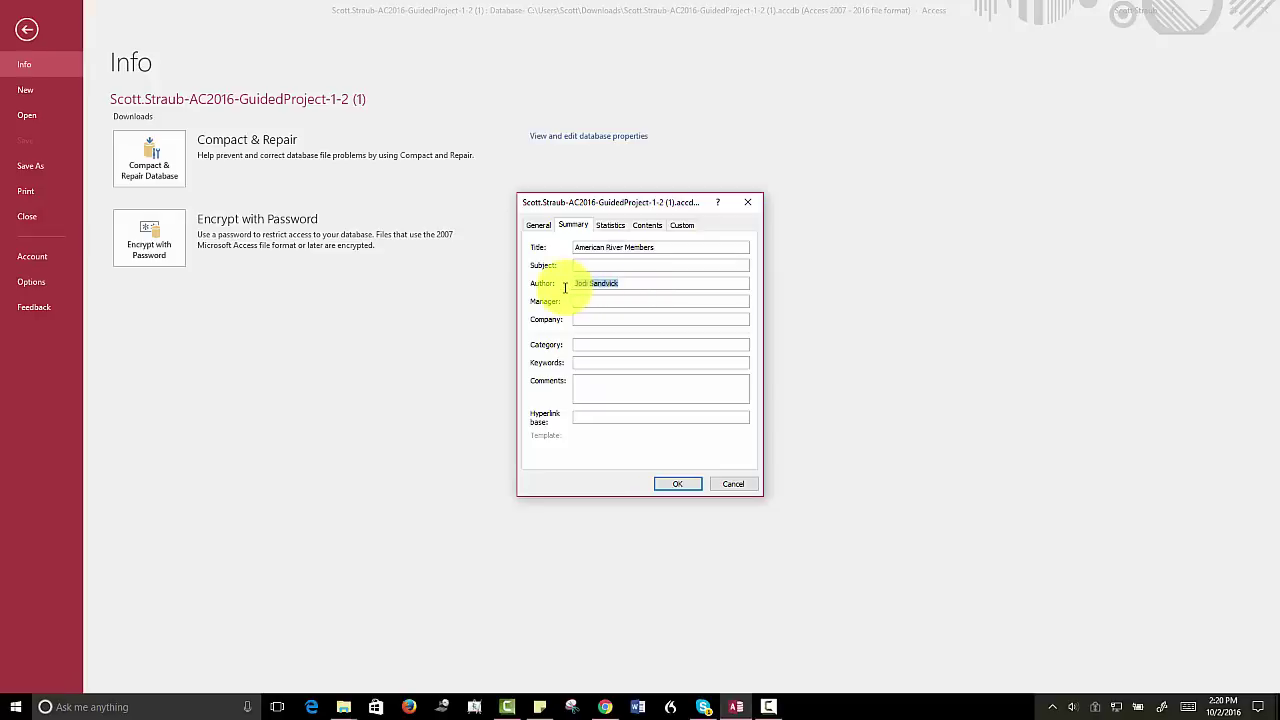
left_click(598, 287)
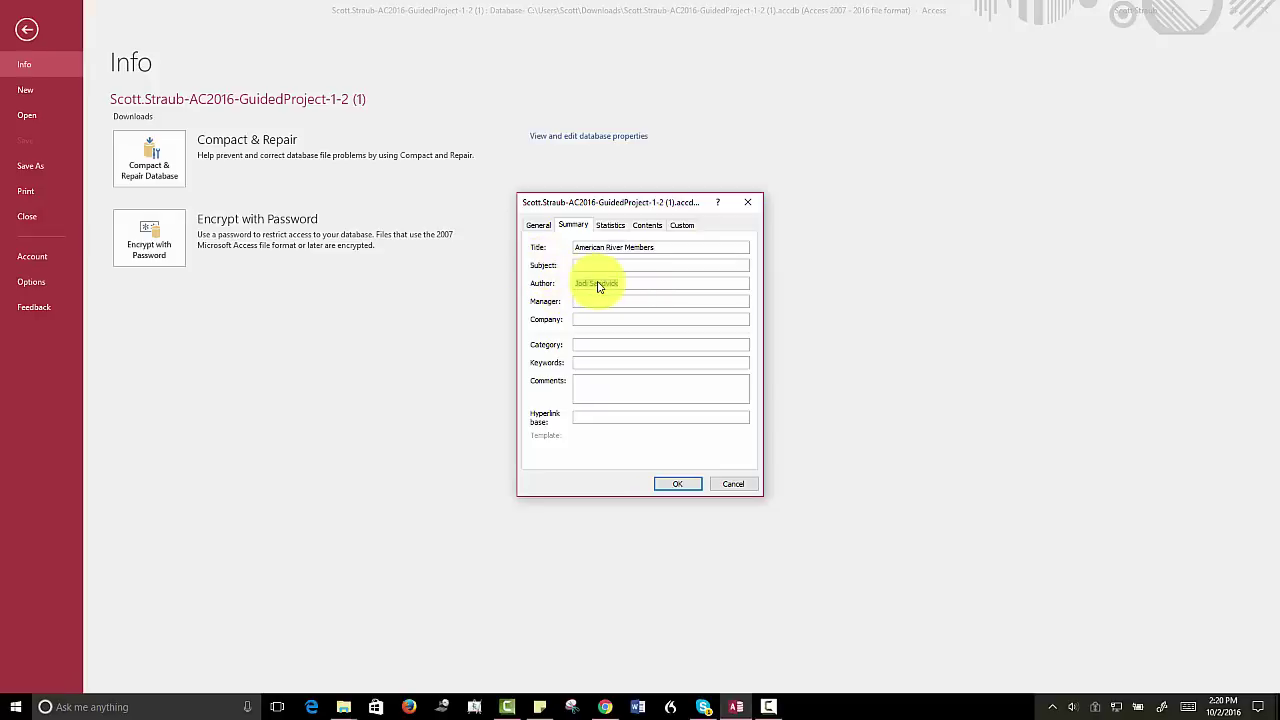
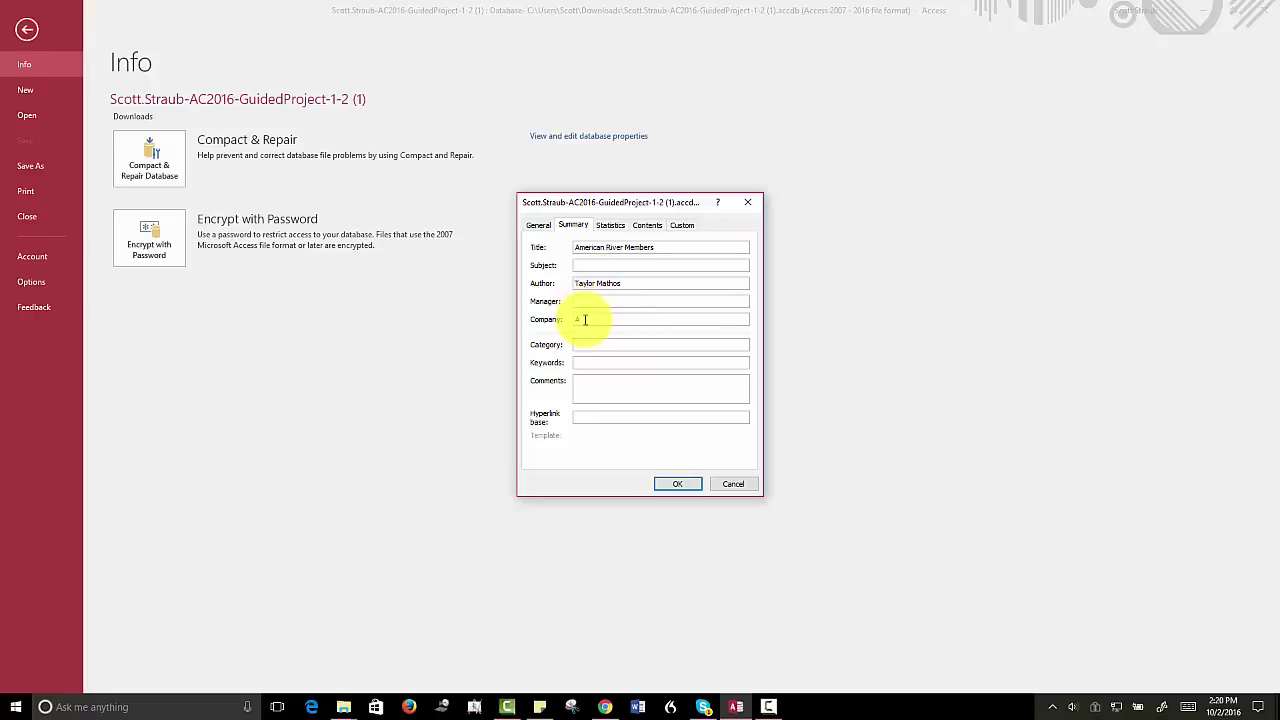
left_click(586, 320)
type("ARCC")
left_click(681, 486)
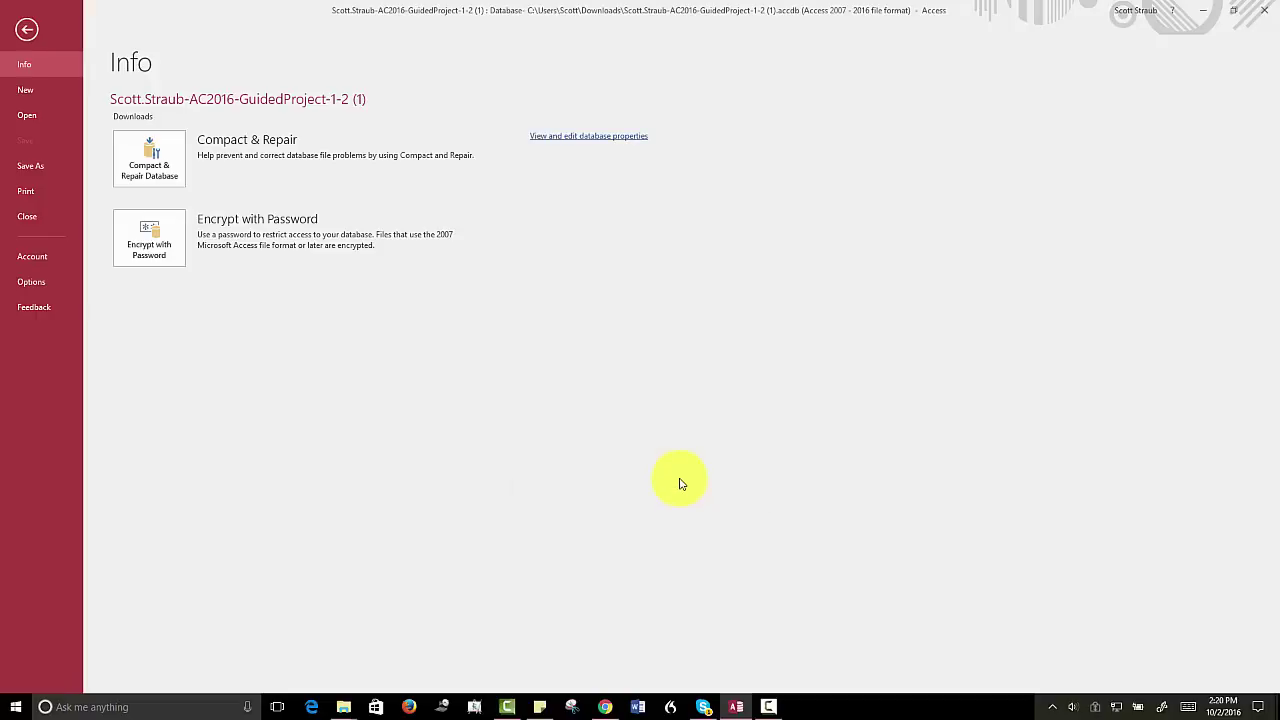